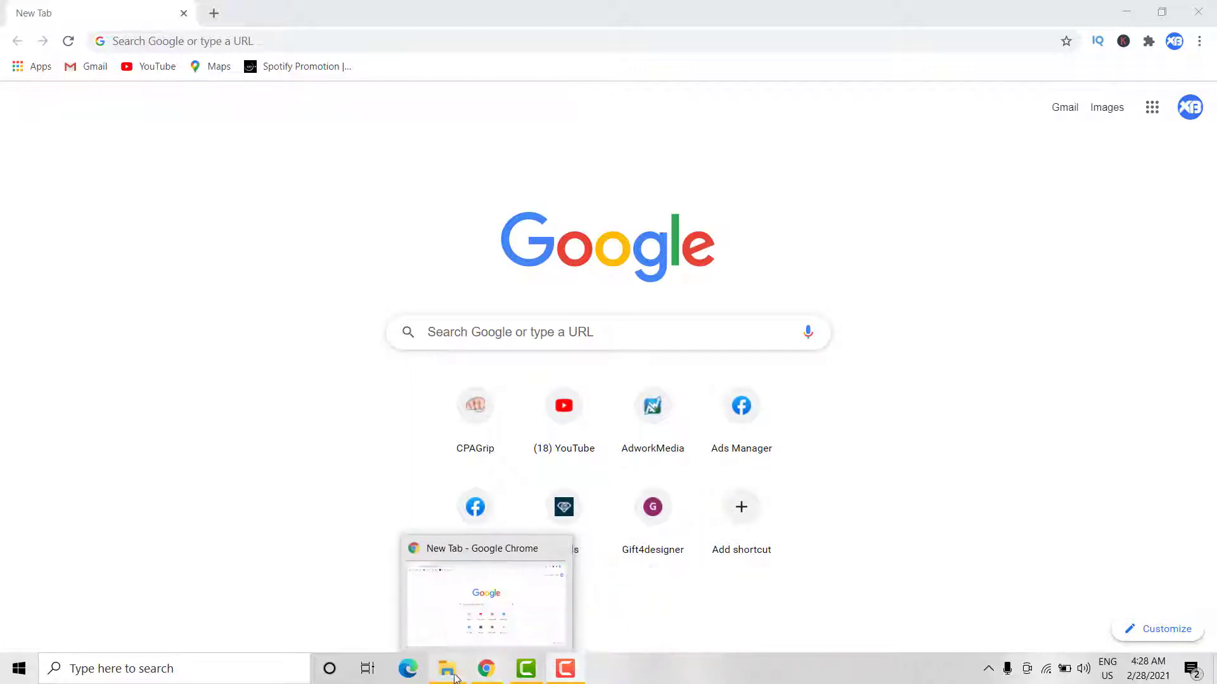
Step: Switch to File Explorer and open the Arts_Entertainment article folder inside the 111,000 Articles Pack
mouse_move(446, 668)
click(372, 613)
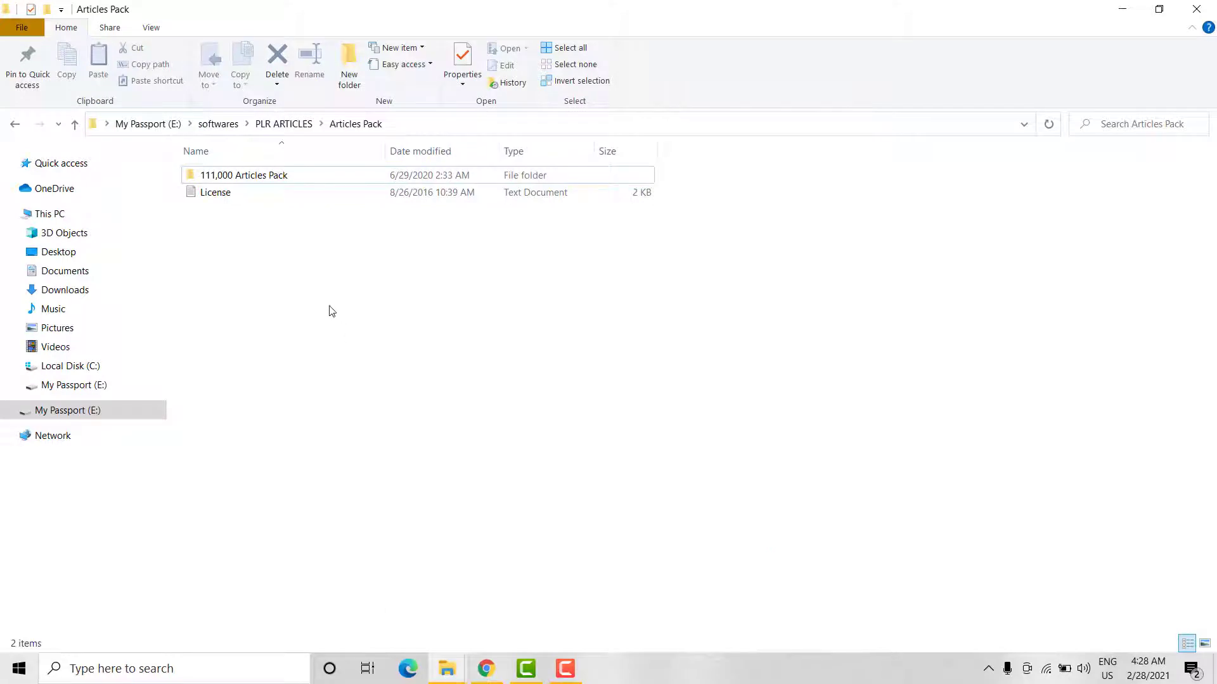
click(329, 182)
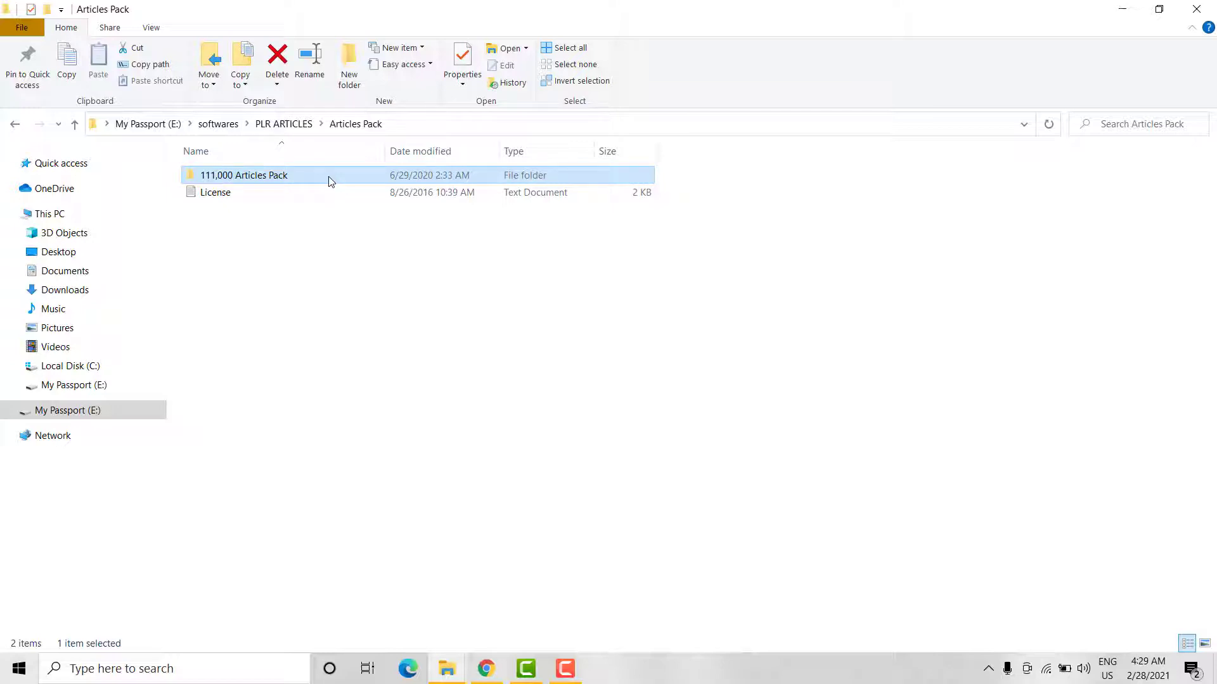
double_click(329, 181)
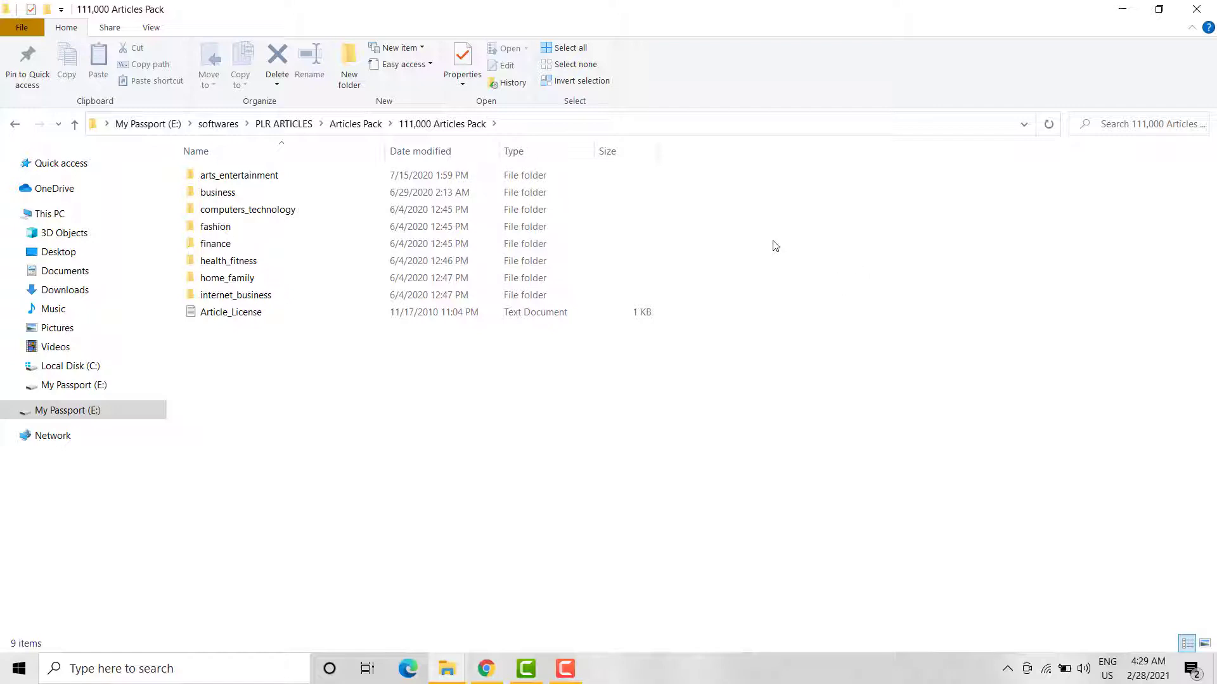
double_click(441, 181)
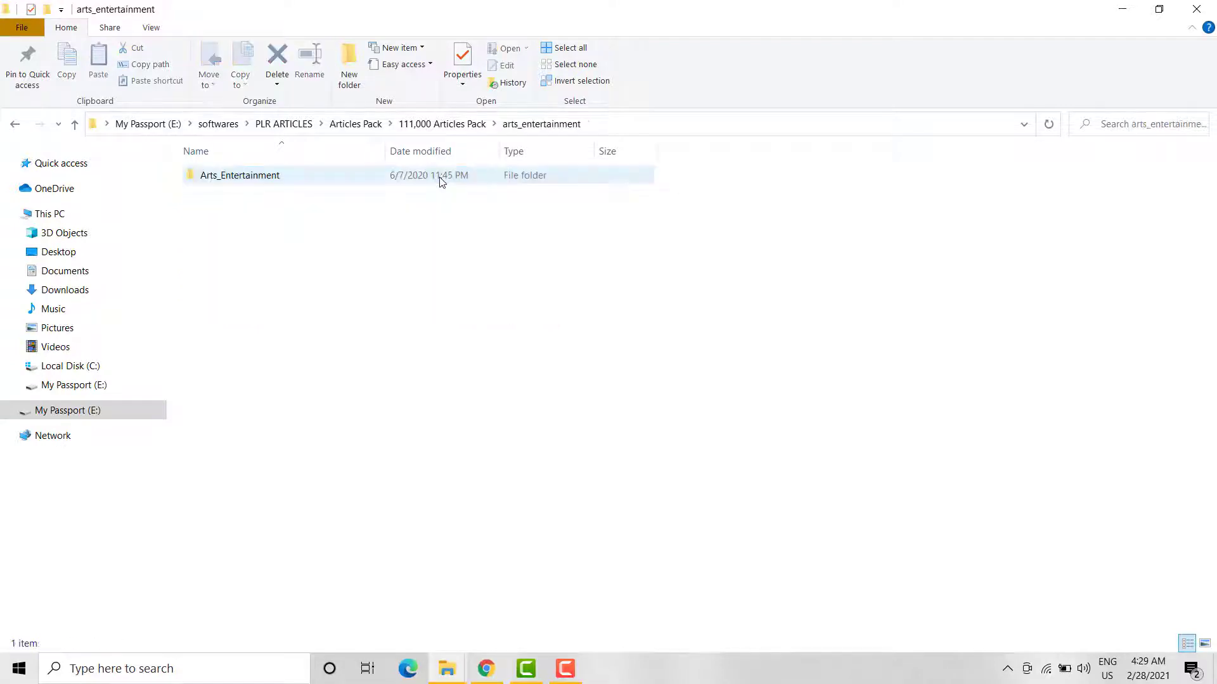
double_click(441, 182)
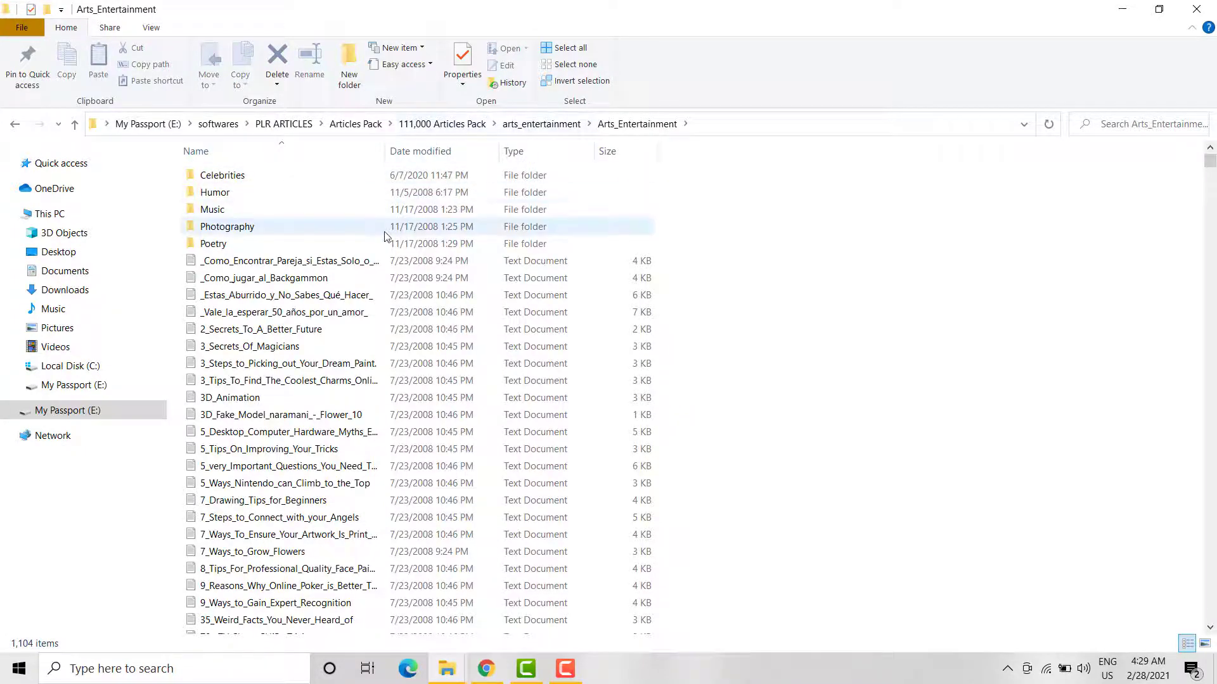
Step: Widen the Name column and look through the article titles in the Arts_Entertainment folder
scroll(385, 236, down, 2)
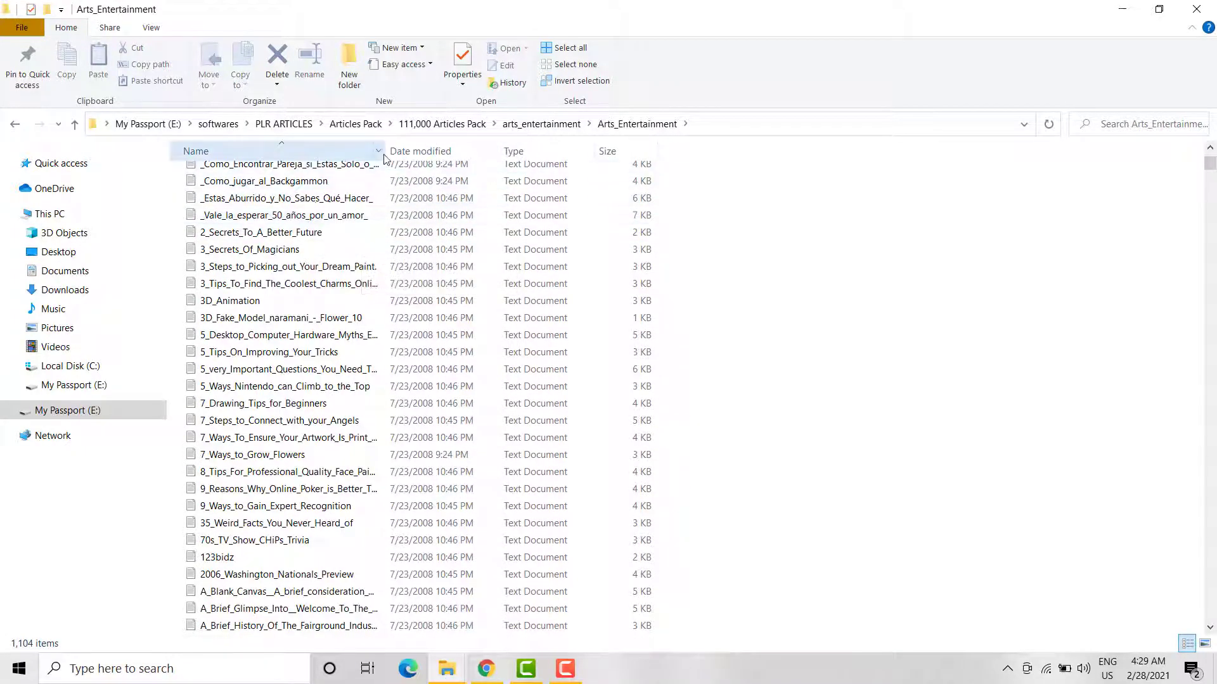
drag(387, 156, 499, 156)
scroll(439, 229, down, 7)
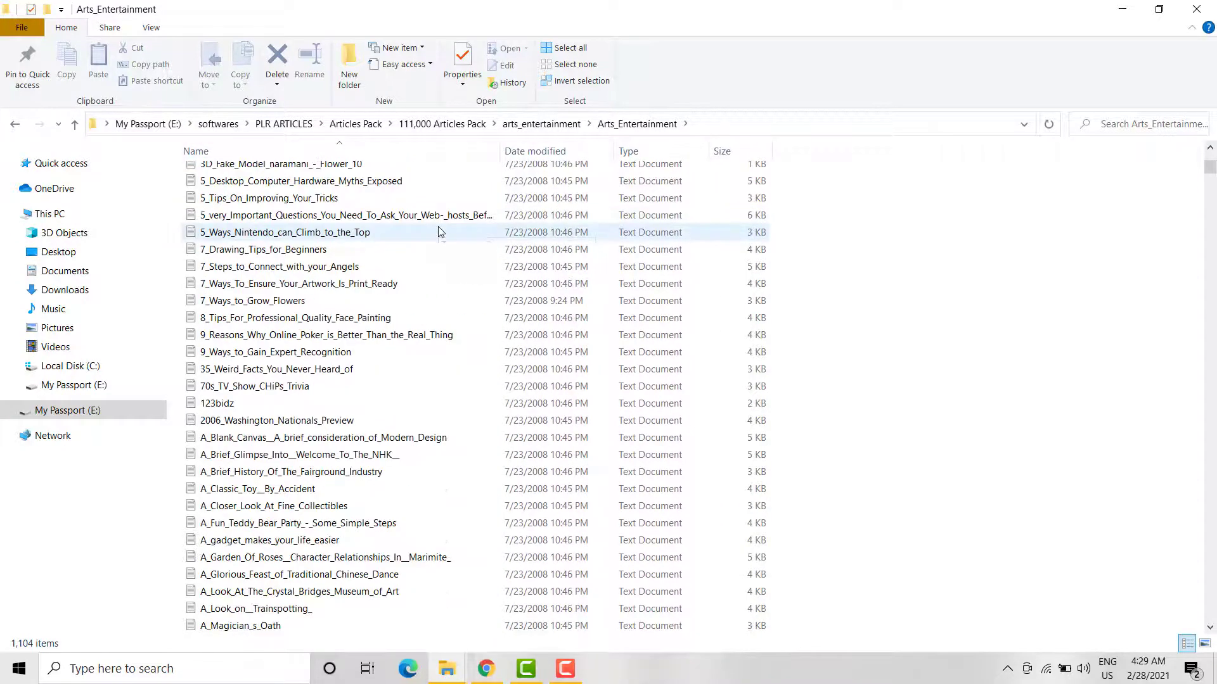
scroll(439, 232, down, 1)
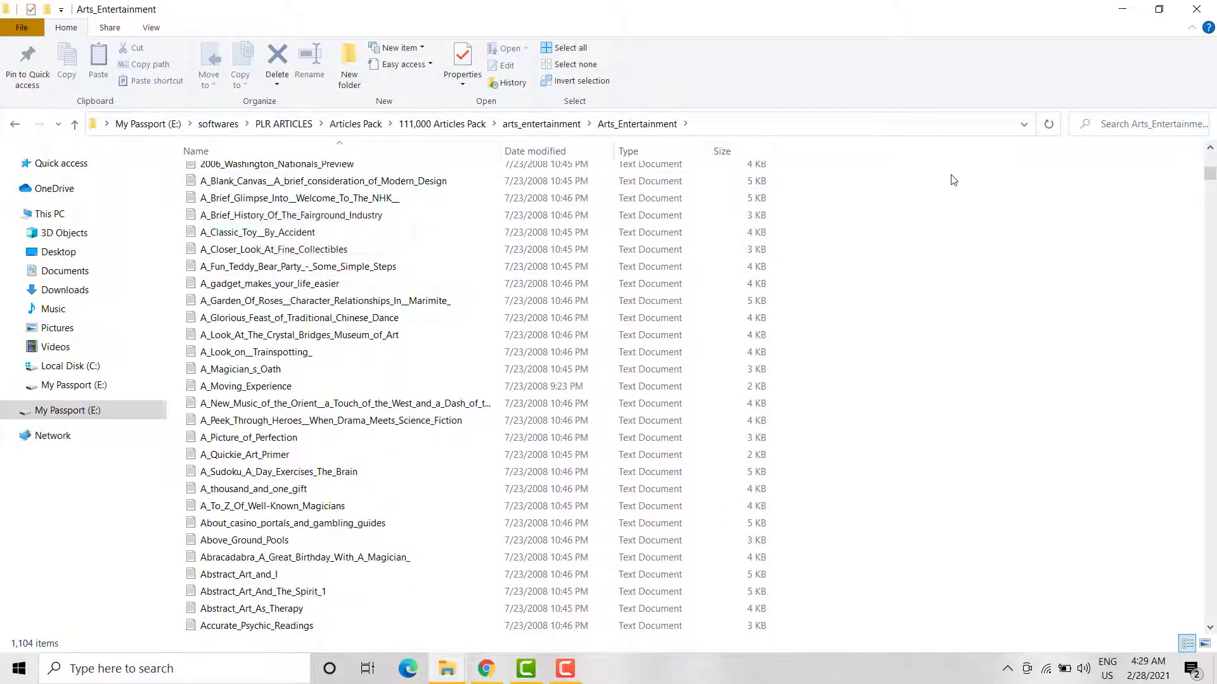
drag(1210, 169, 1210, 430)
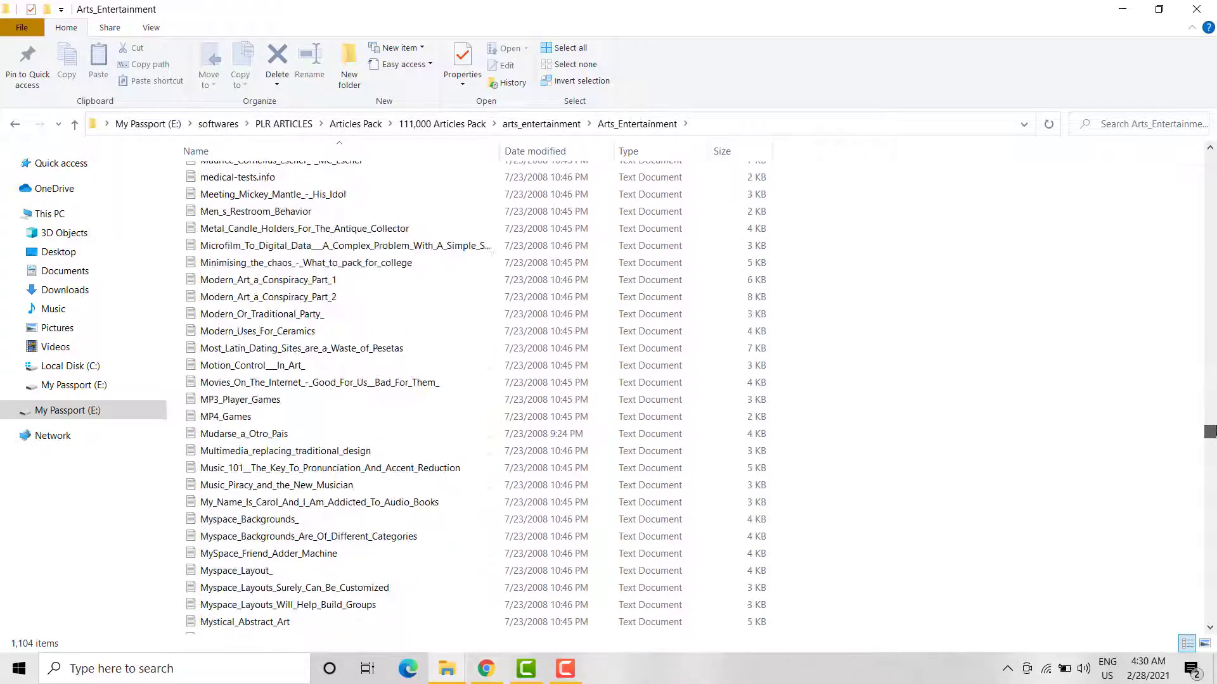
Step: Return to the 111,000 Articles Pack and open the article 7_Tips_For_Beautiful_Skin from the Beauty subfolder of Health_Fitness
click(558, 125)
click(453, 125)
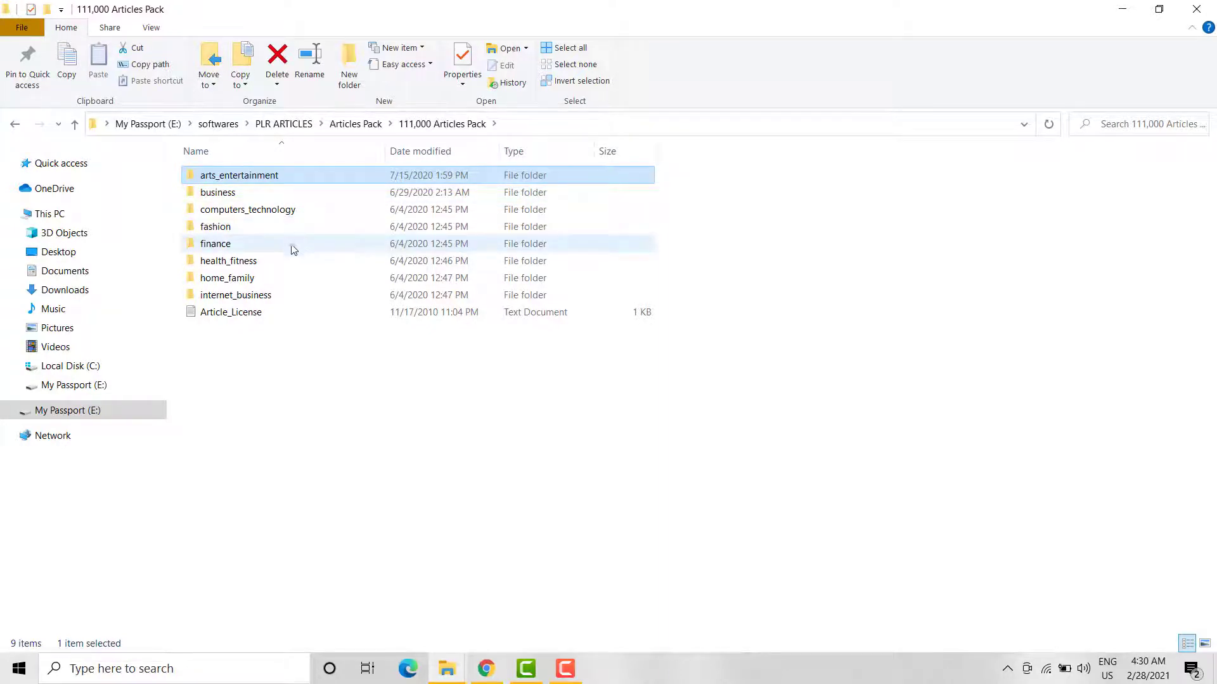
double_click(281, 261)
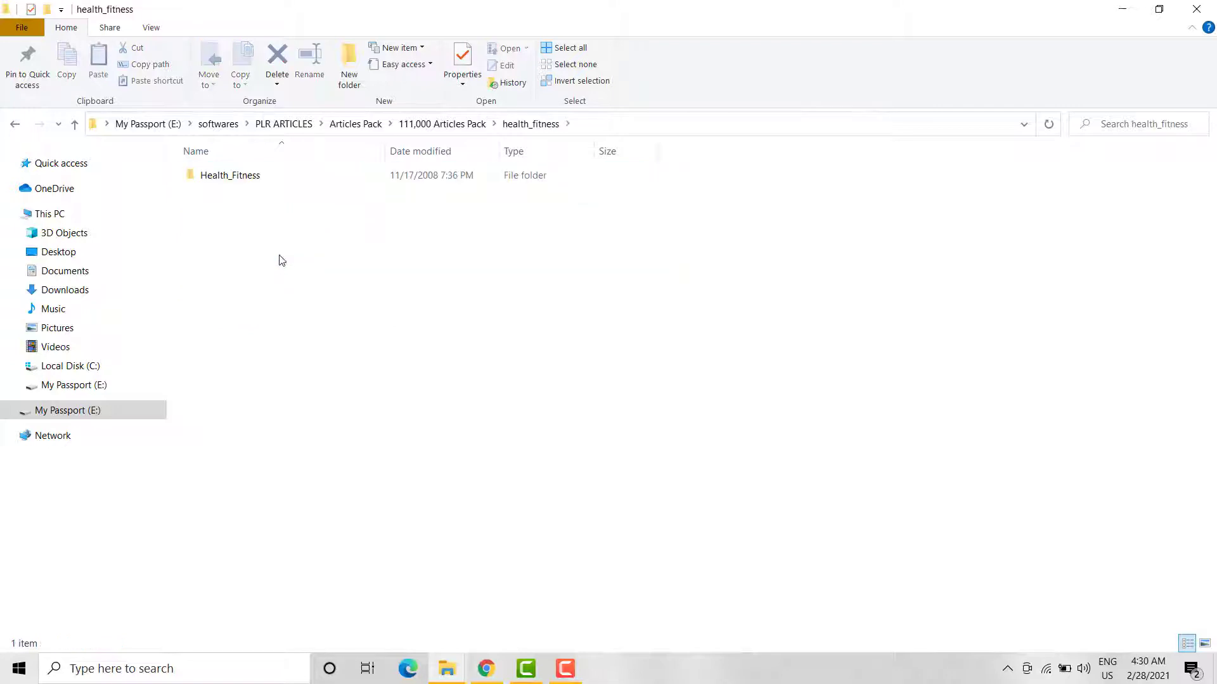
double_click(250, 182)
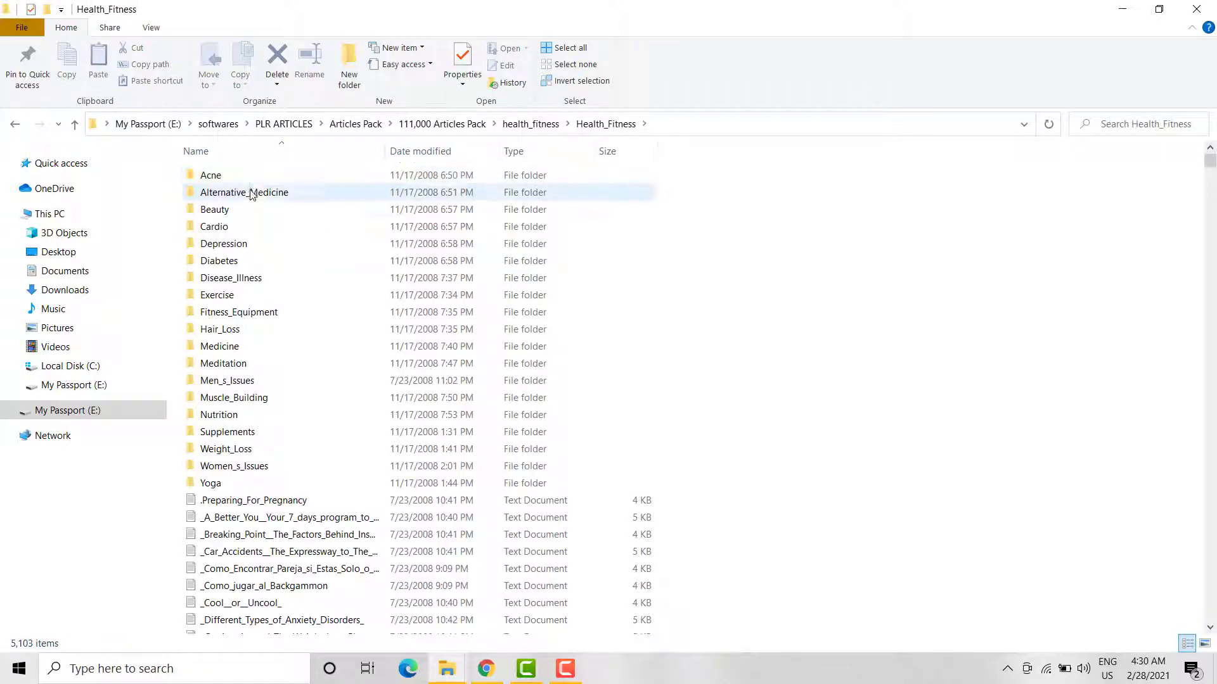
double_click(225, 209)
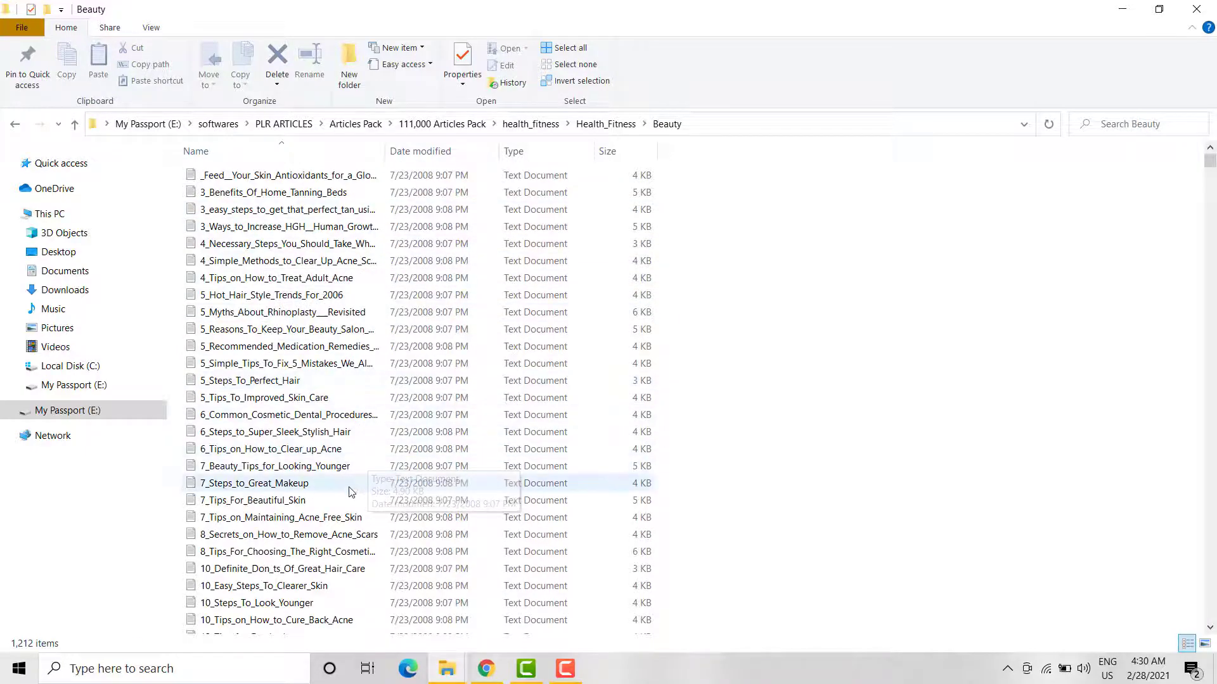
double_click(327, 501)
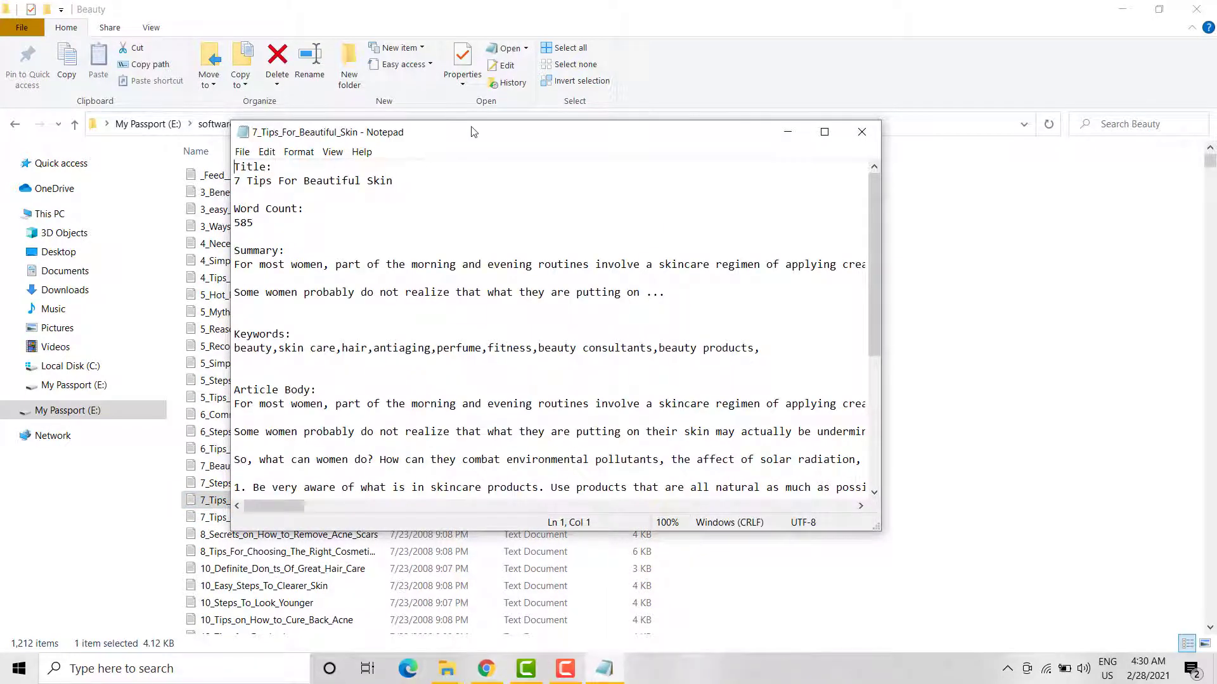
drag(472, 136, 515, 121)
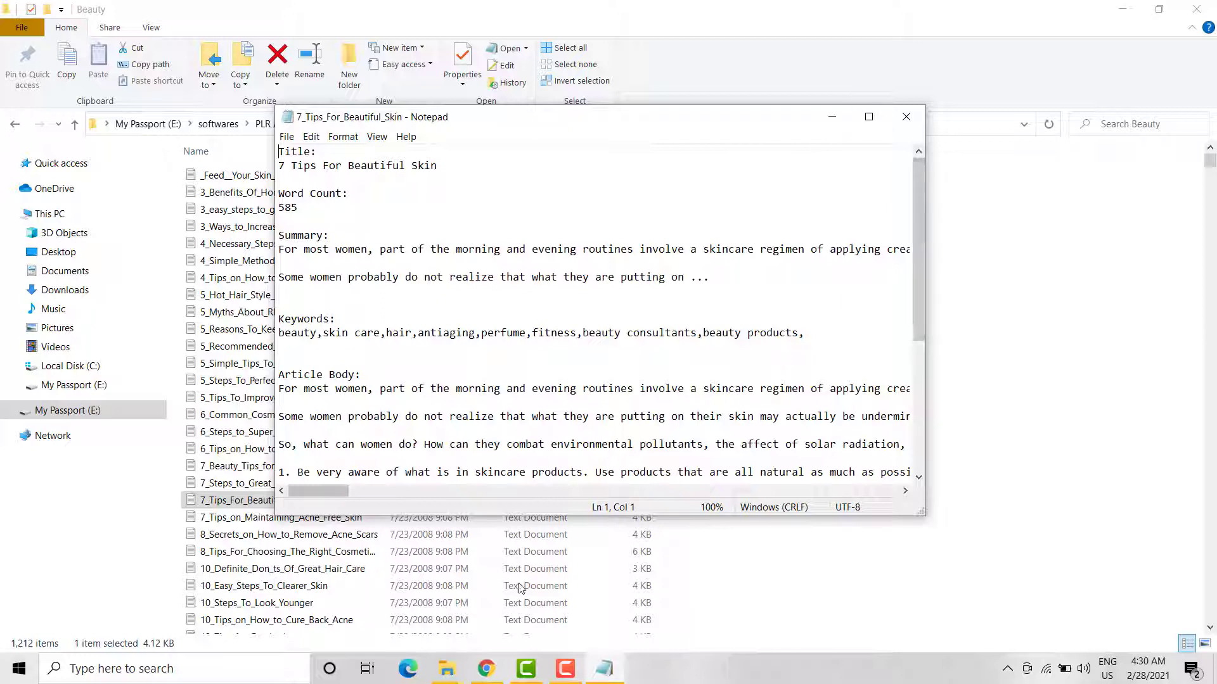
Step: Switch to Chrome and open the Google Sites template gallery at sites.google.com/new?ftv=1
click(488, 608)
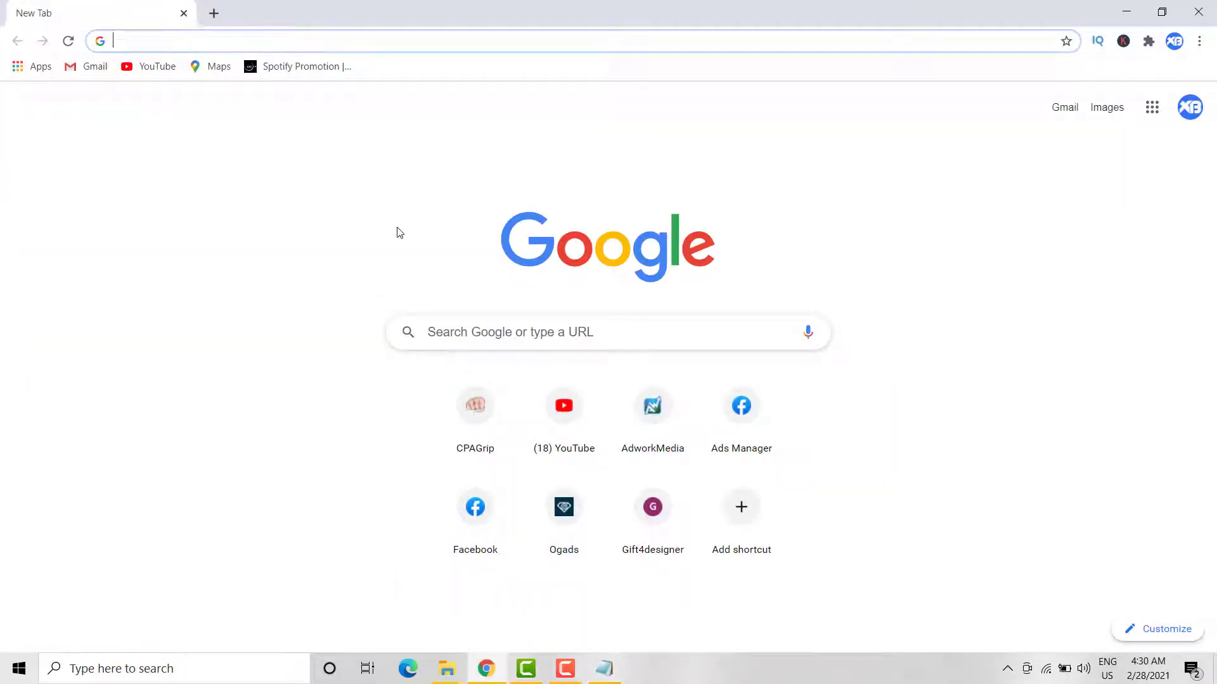
text(si)
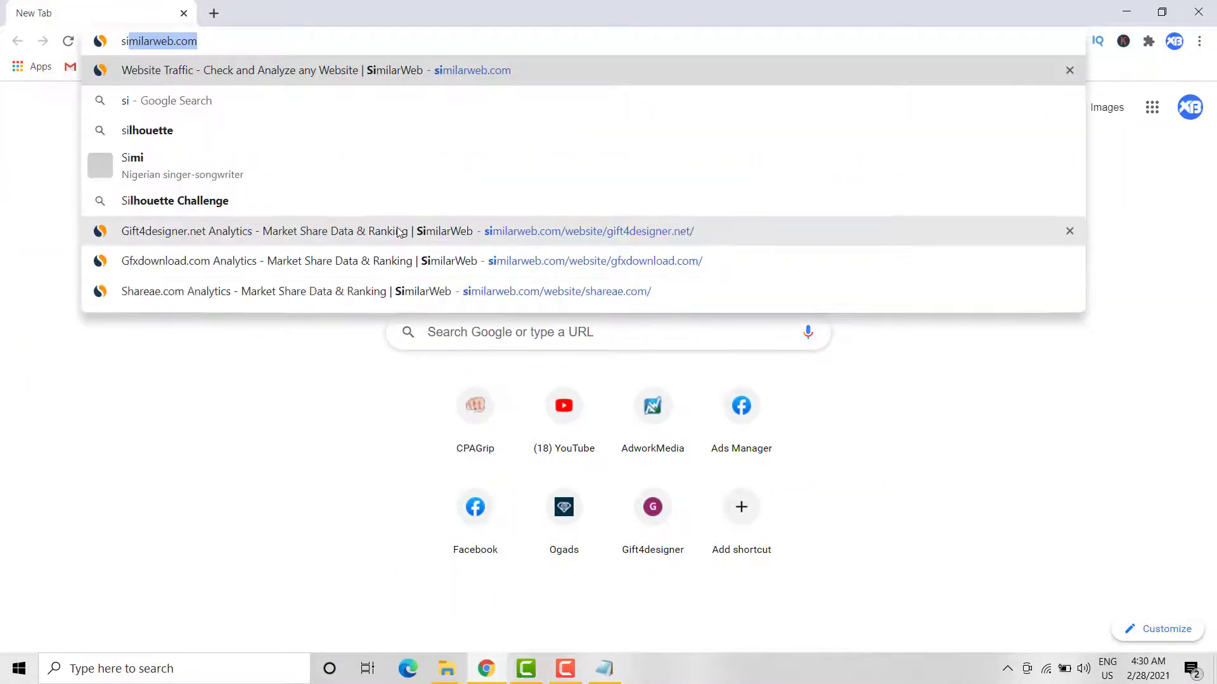
text(tes.goog)
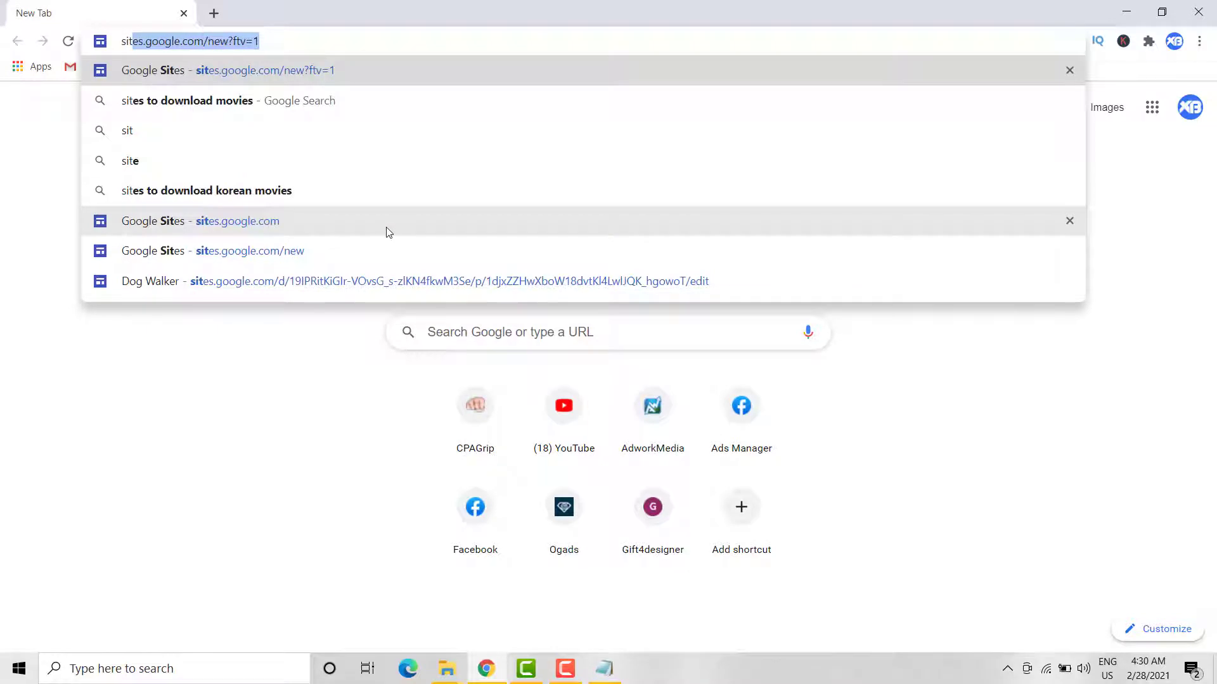
key(Return)
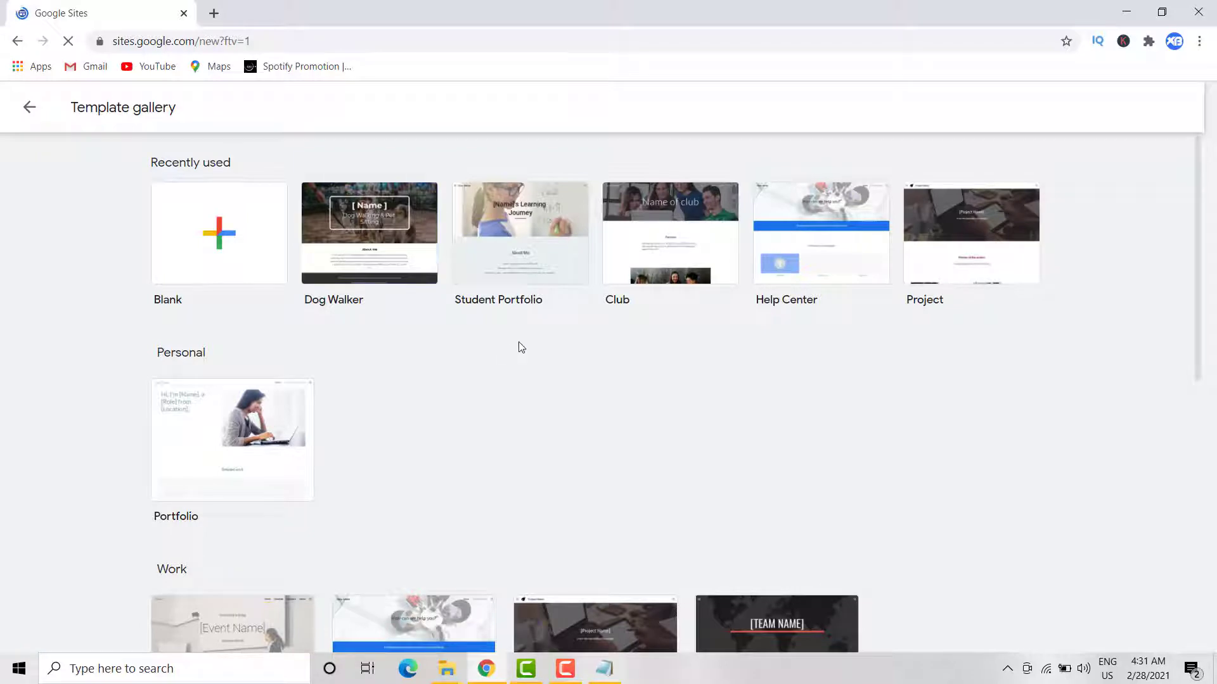
Step: Look through the site templates and create a new site from the Dog Walker template
scroll(520, 346, down, 2)
scroll(517, 332, up, 2)
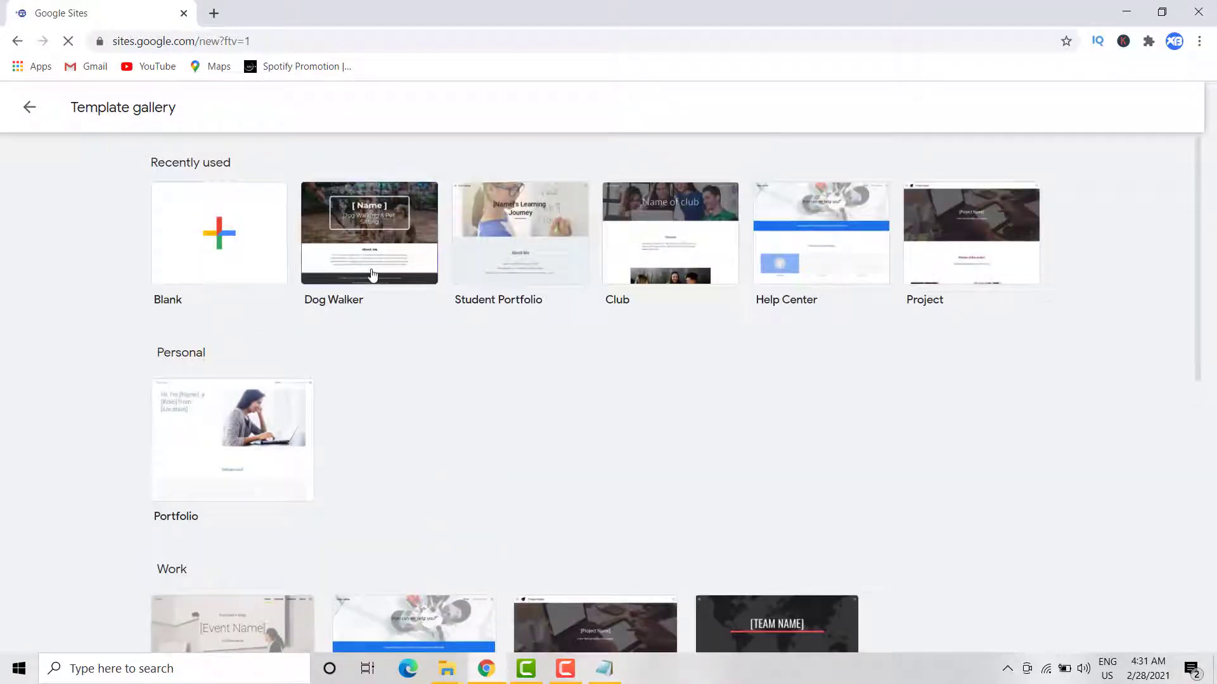
scroll(879, 313, down, 7)
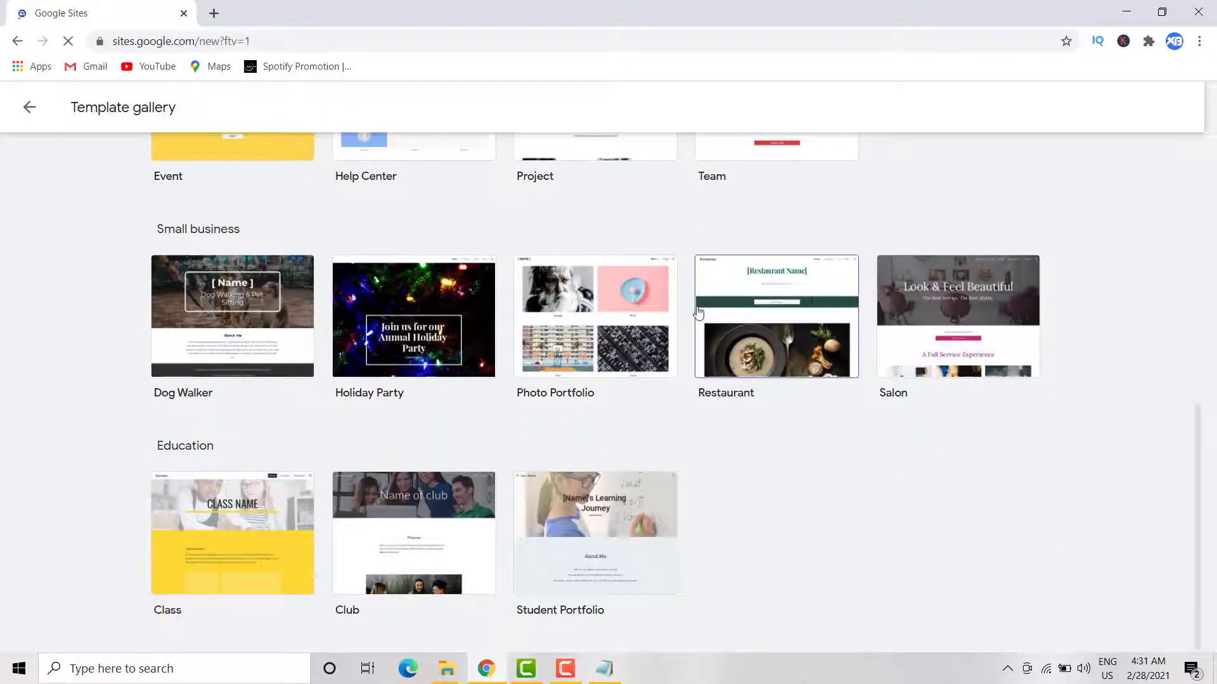
scroll(646, 318, up, 3)
scroll(630, 312, down, 2)
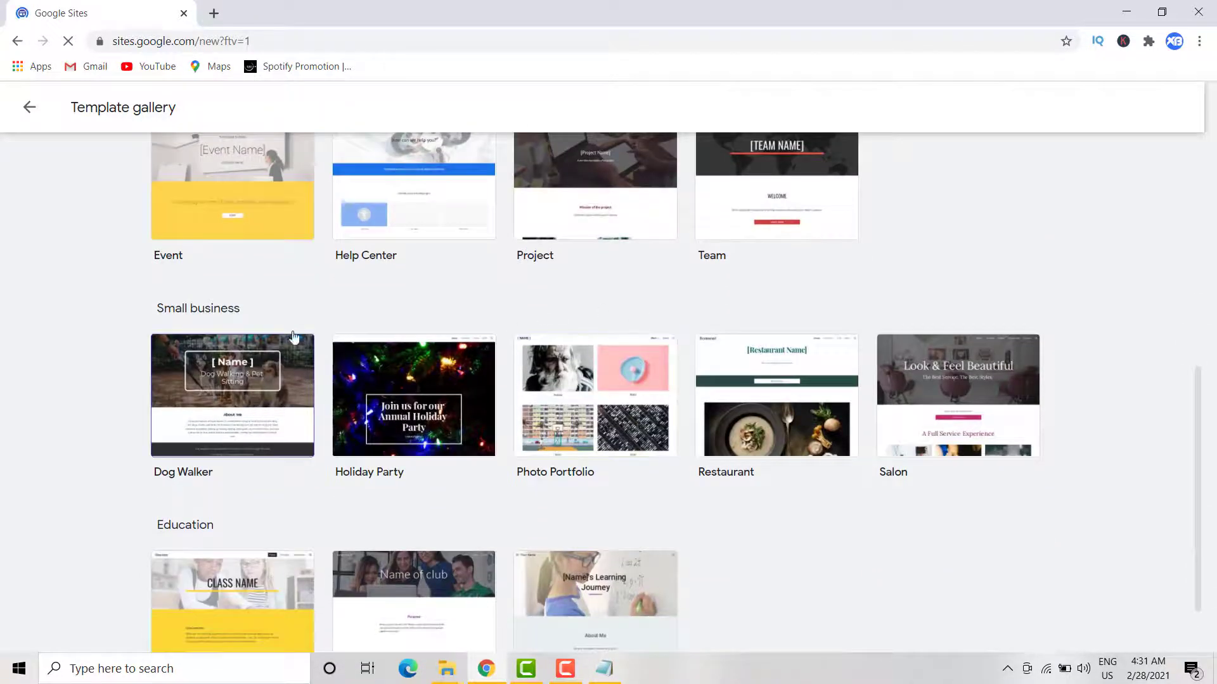
scroll(329, 260, up, 6)
click(353, 223)
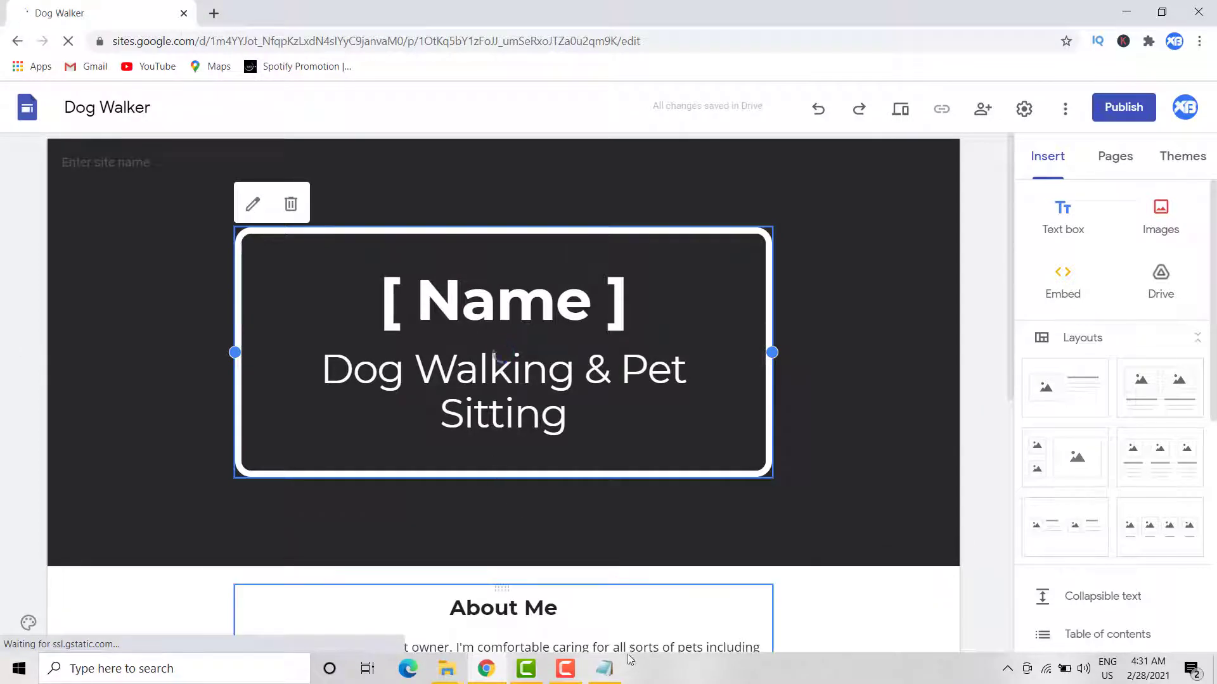
Step: Switch to the open Notepad article and copy its title line, "7 Tips For Beautiful Skin"
mouse_move(604, 667)
click(604, 645)
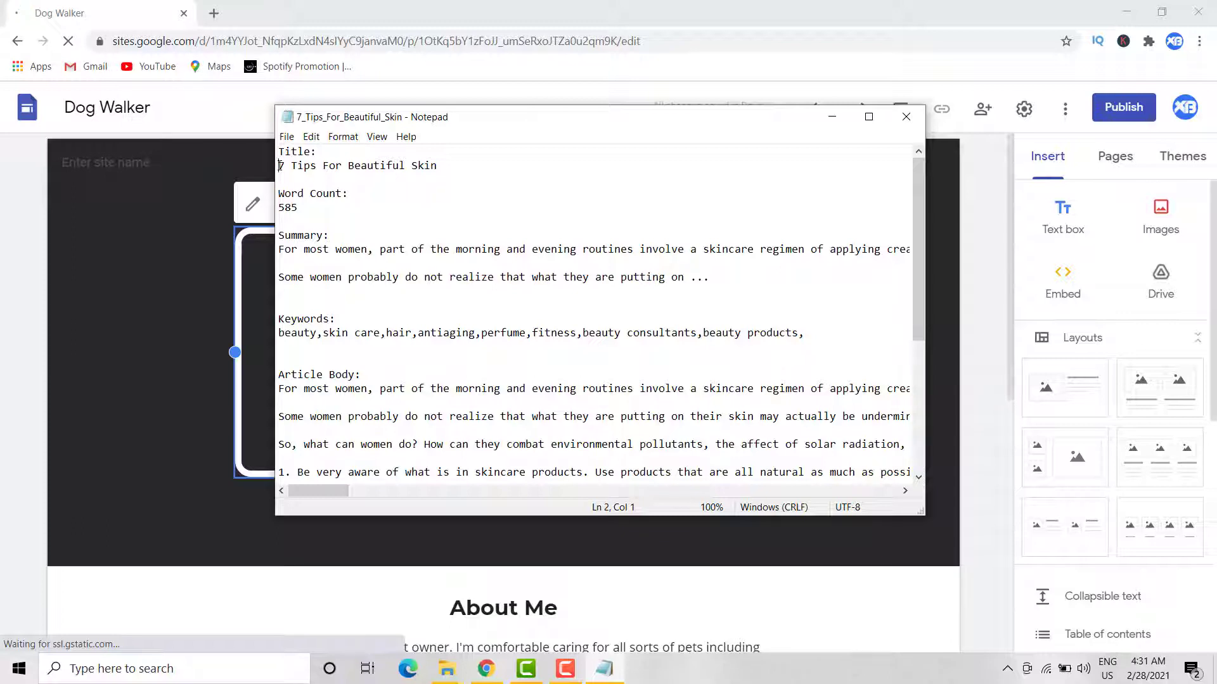
drag(279, 165, 432, 161)
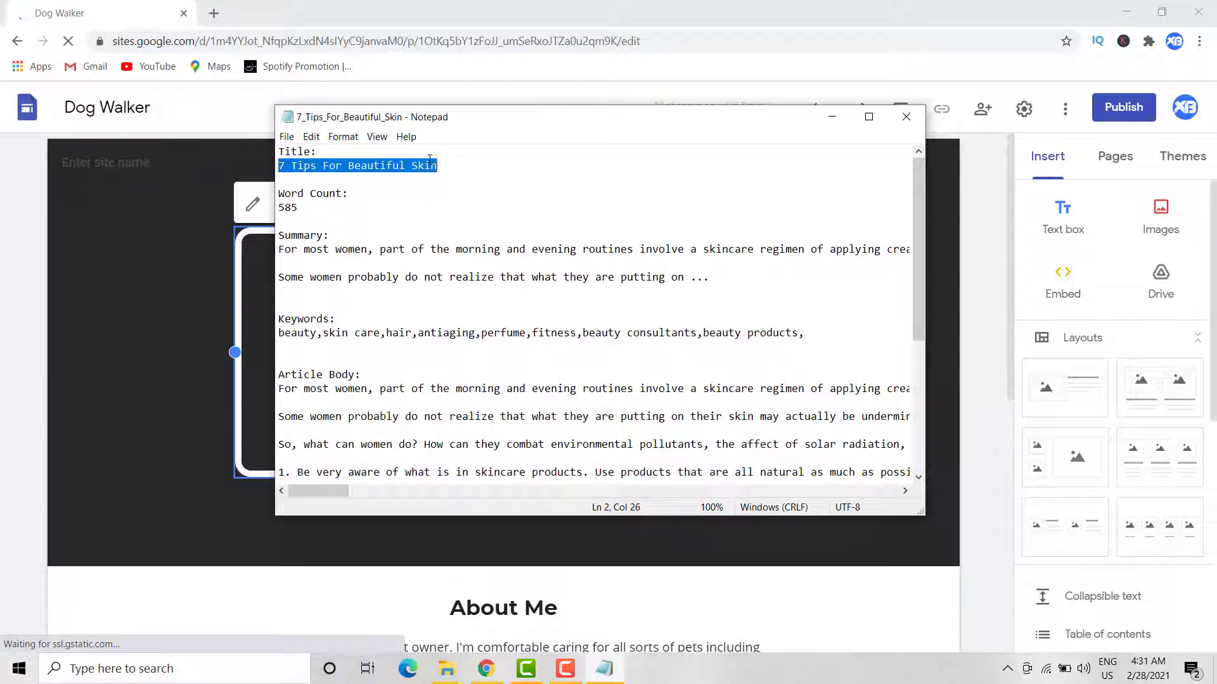
right_click(427, 161)
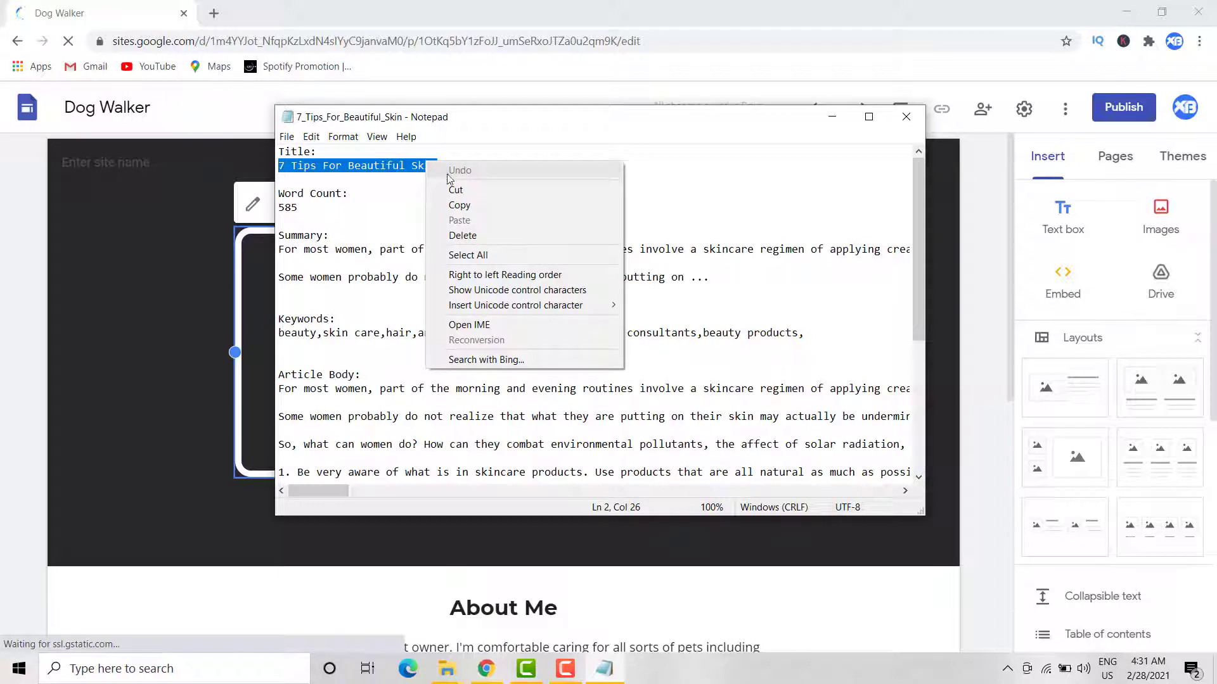
click(459, 205)
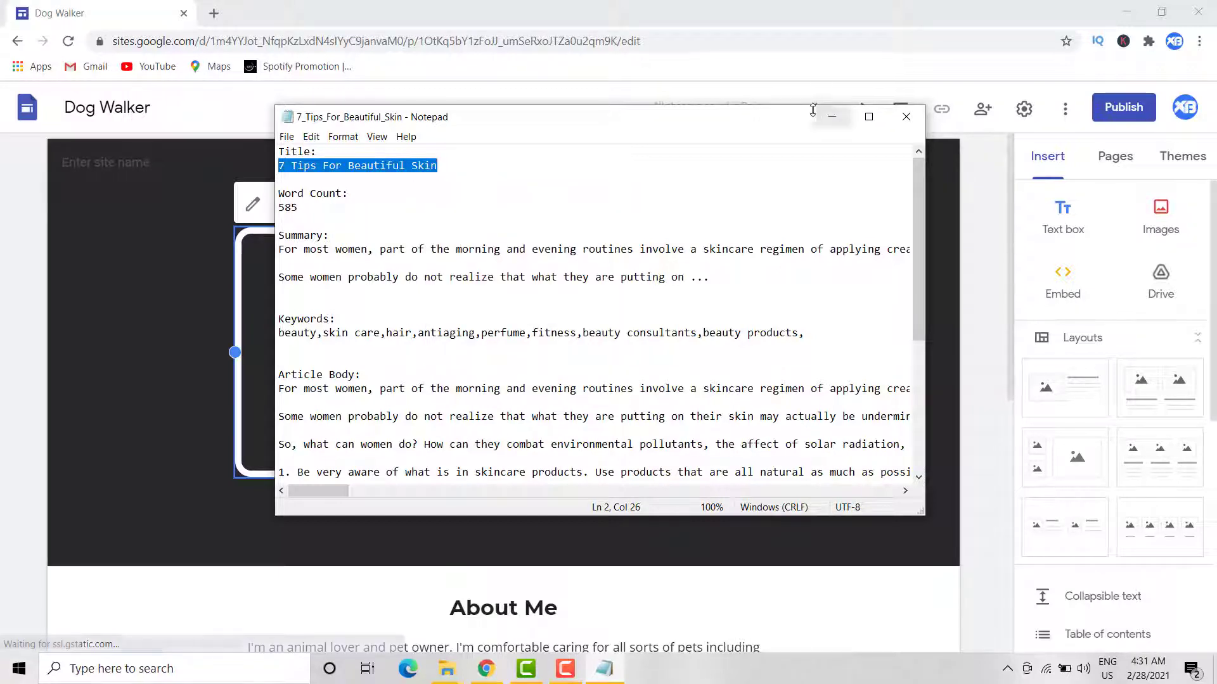
Step: Back in the Google Sites editor, replace the header's name and subtitle placeholders with the copied title "7 Tips For Beautiful Skin"
click(963, 234)
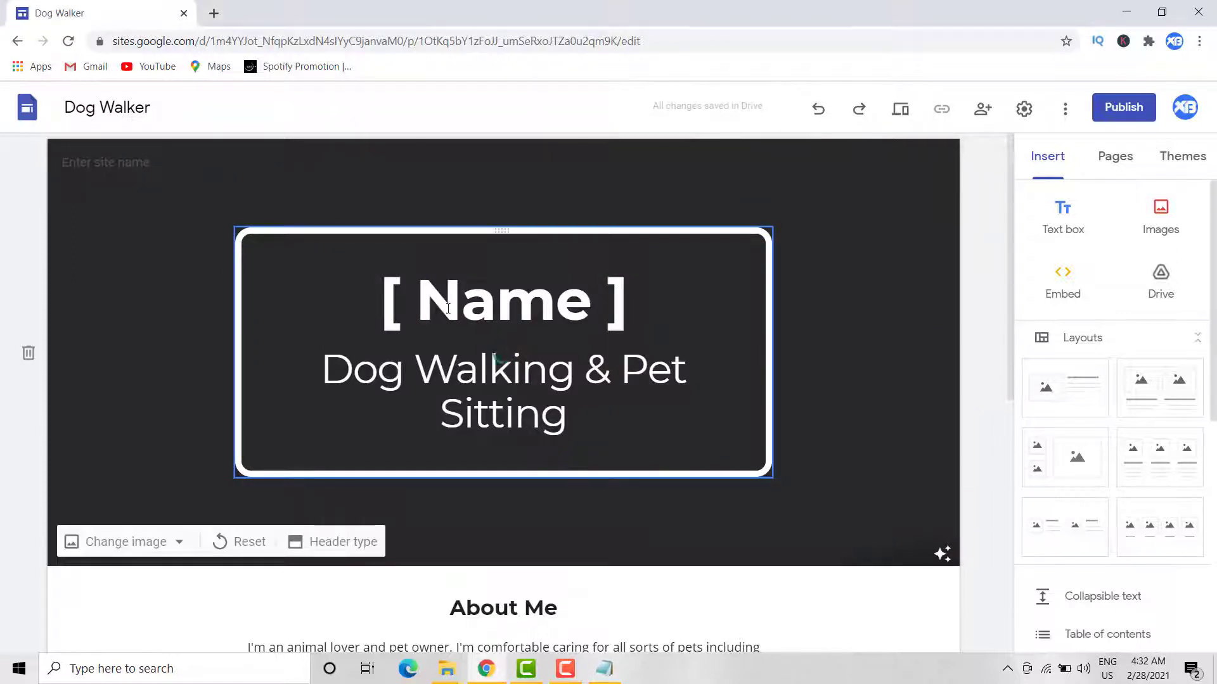
drag(385, 298, 567, 418)
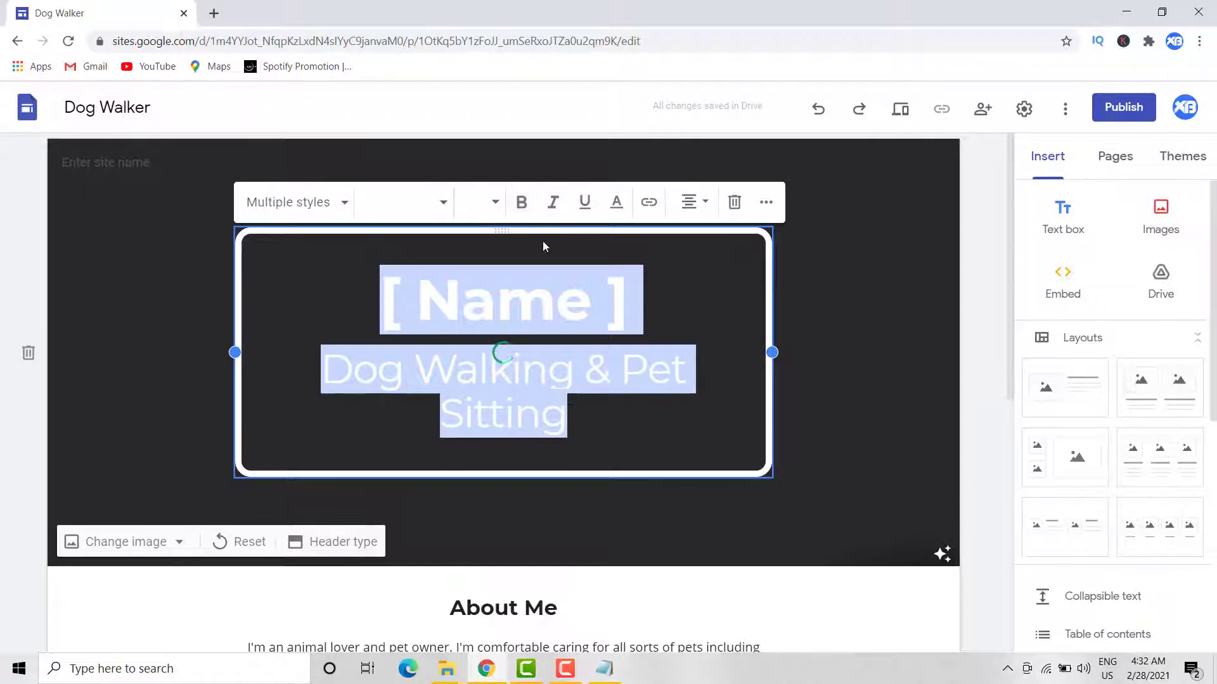
right_click(503, 283)
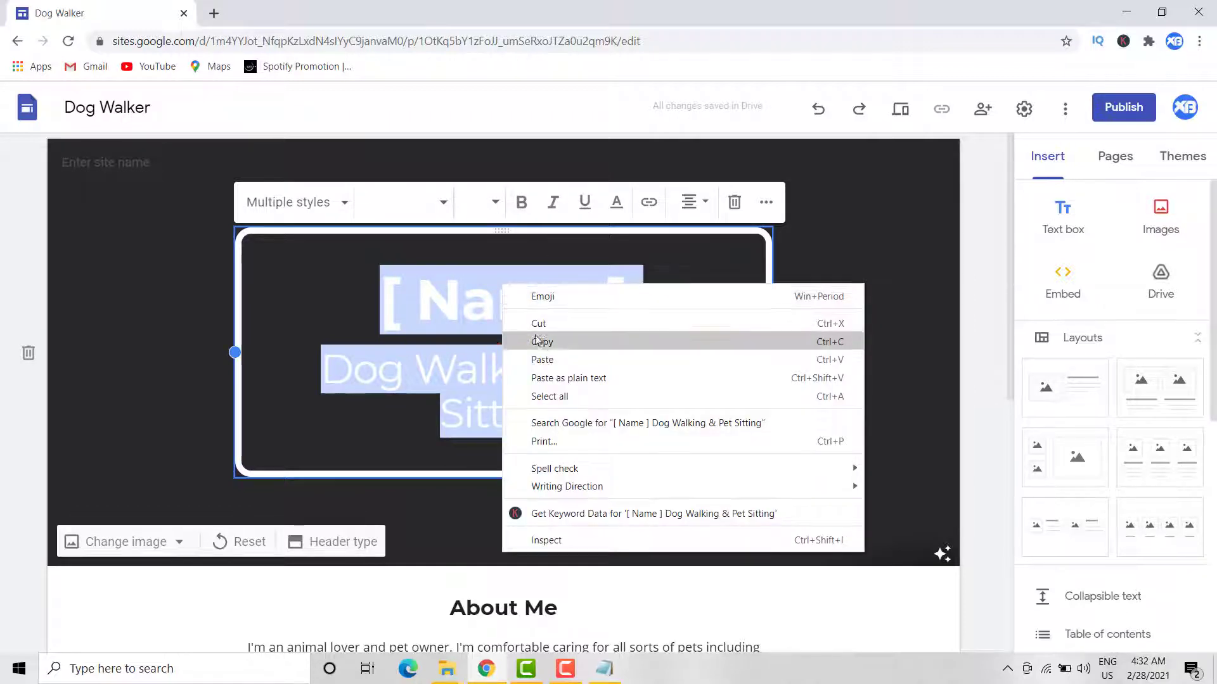
click(548, 359)
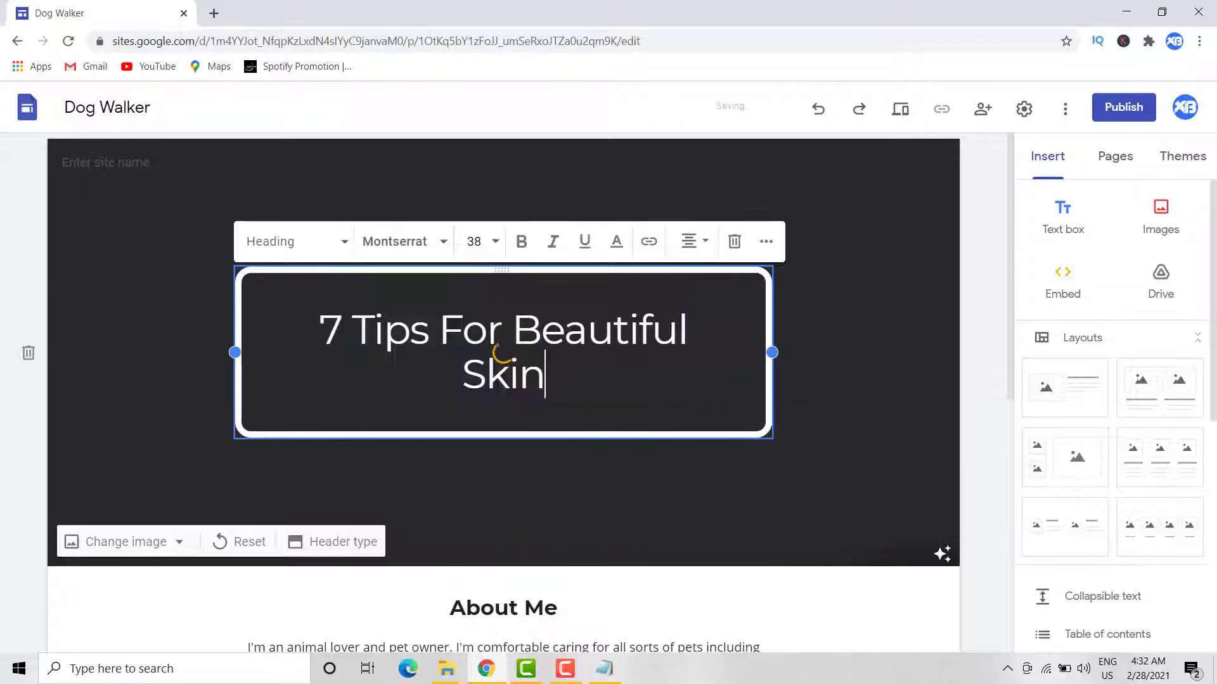
Step: Make the header title "7 Tips For Beautiful Skin" bold
drag(545, 380, 409, 271)
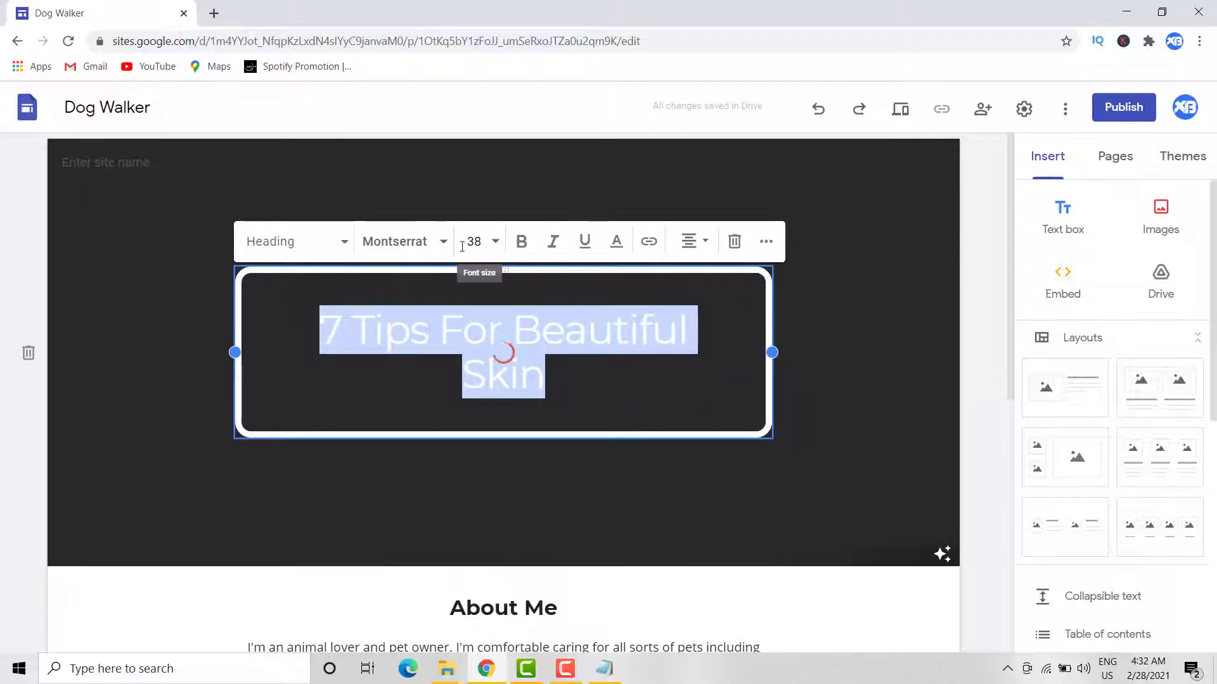
click(496, 241)
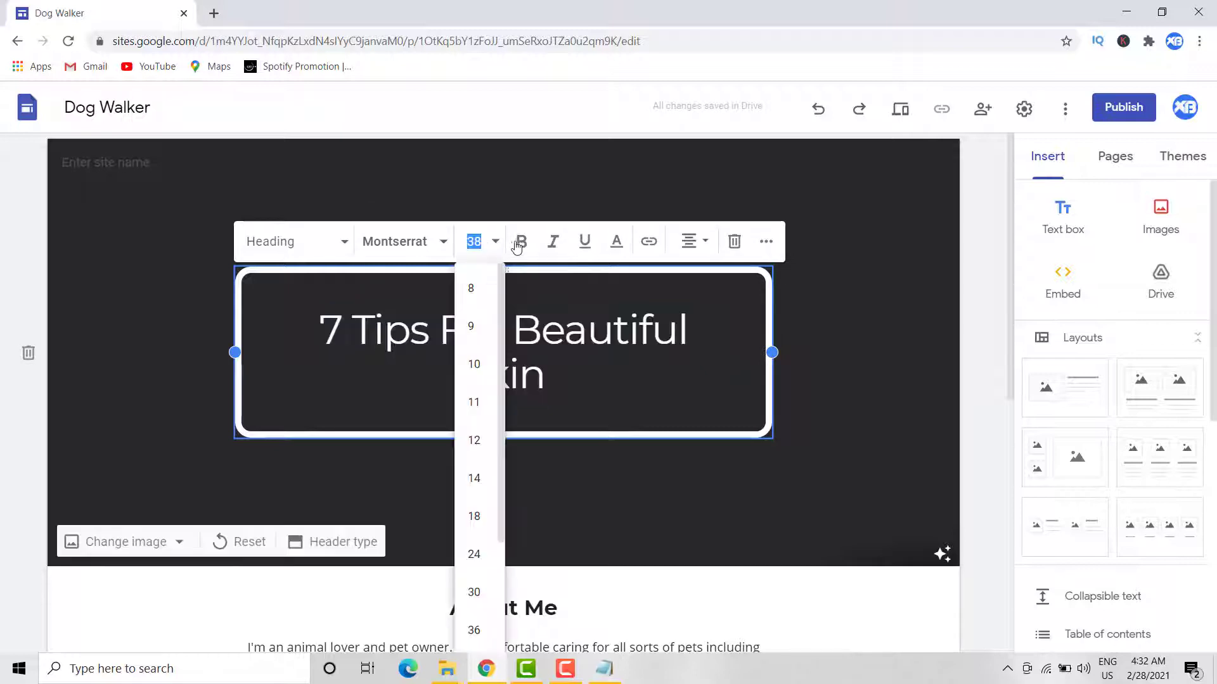
click(521, 241)
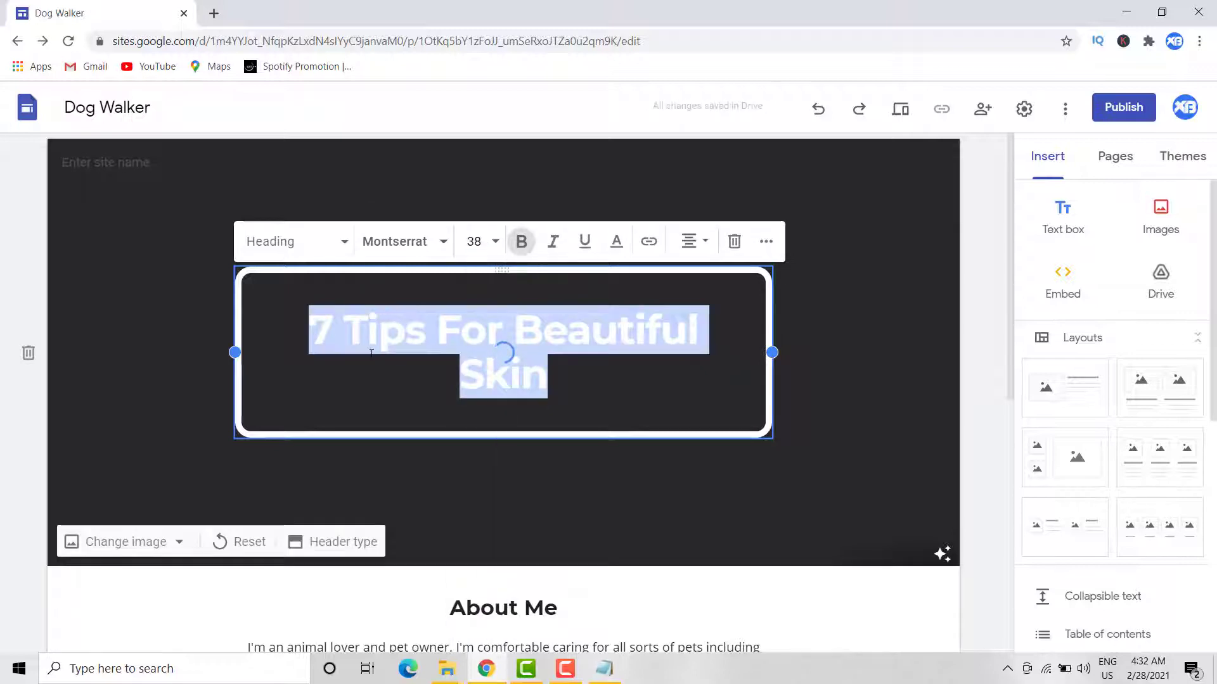
Step: Set the font size of the header title "7 Tips For Beautiful Skin" to 48
click(371, 352)
drag(309, 331, 546, 380)
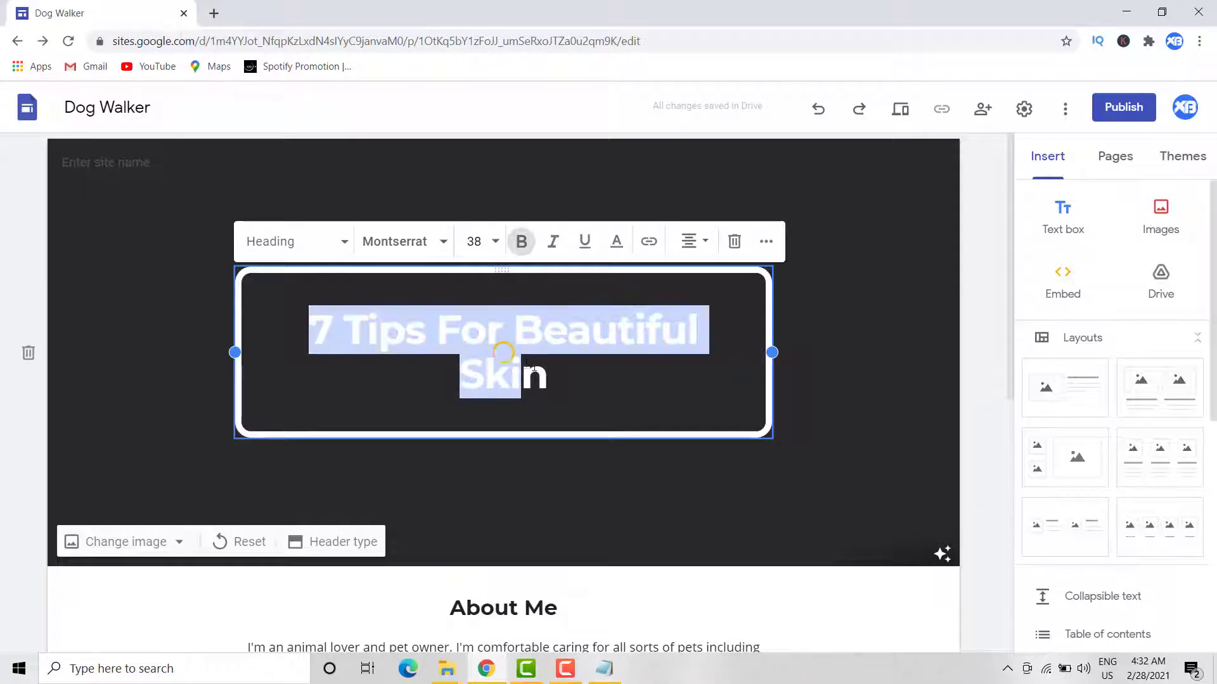
click(496, 242)
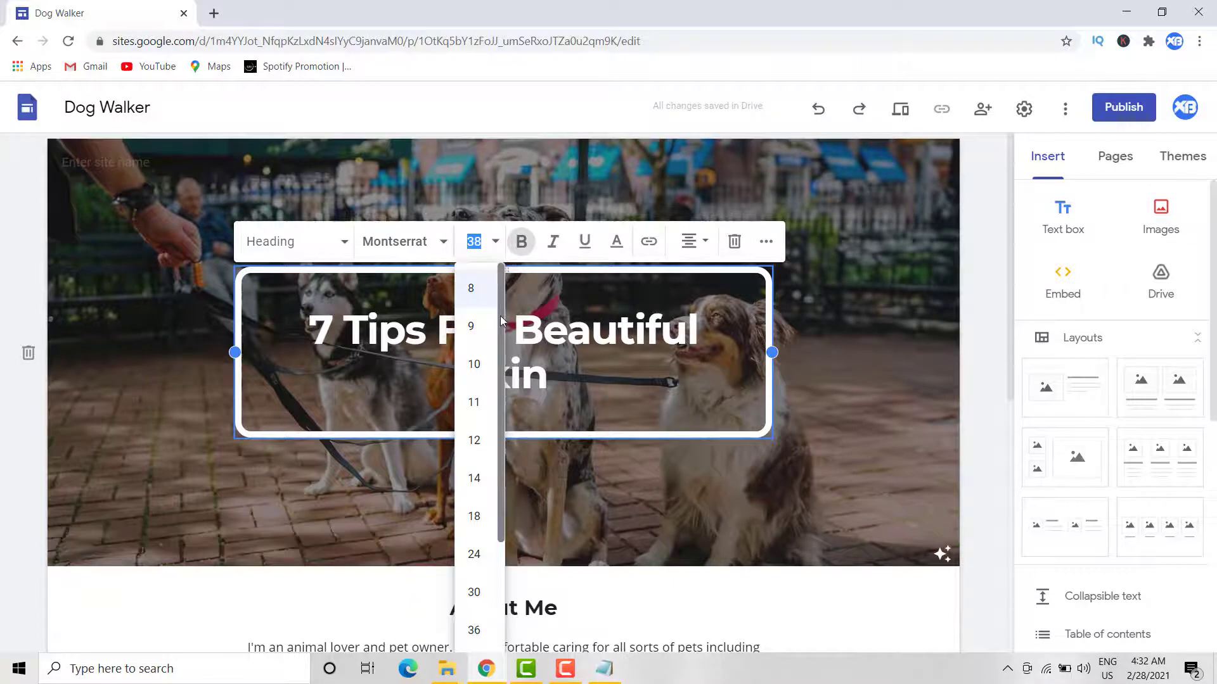
drag(501, 320, 499, 426)
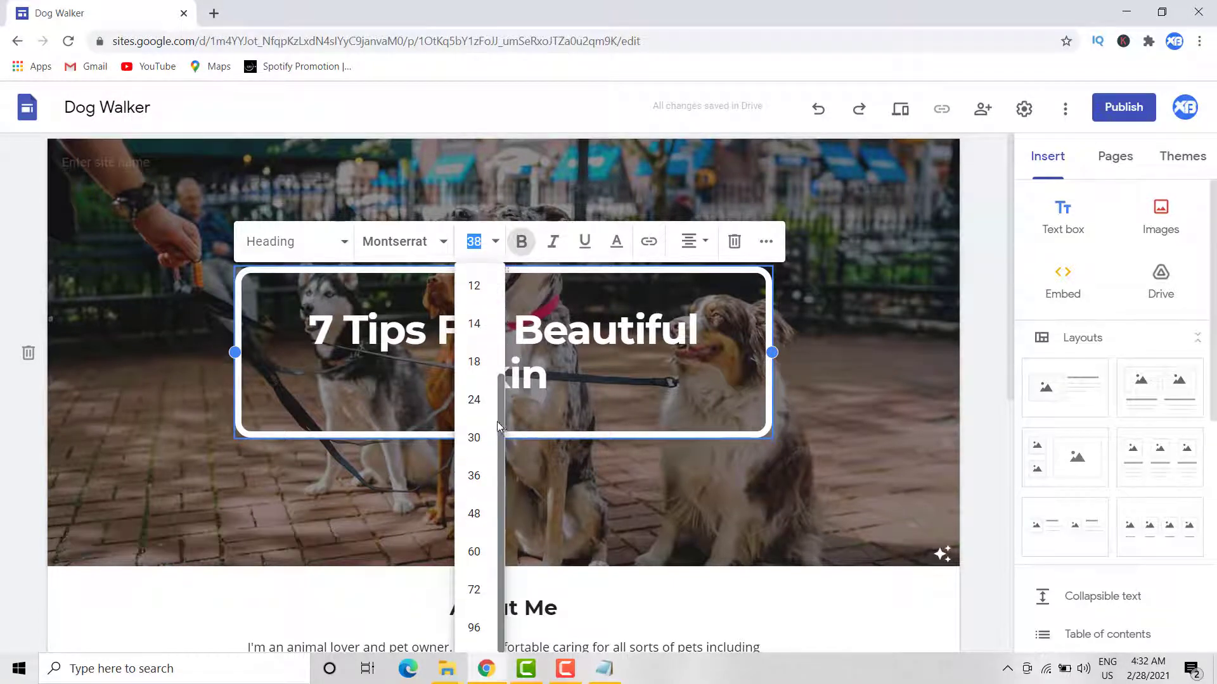
click(474, 514)
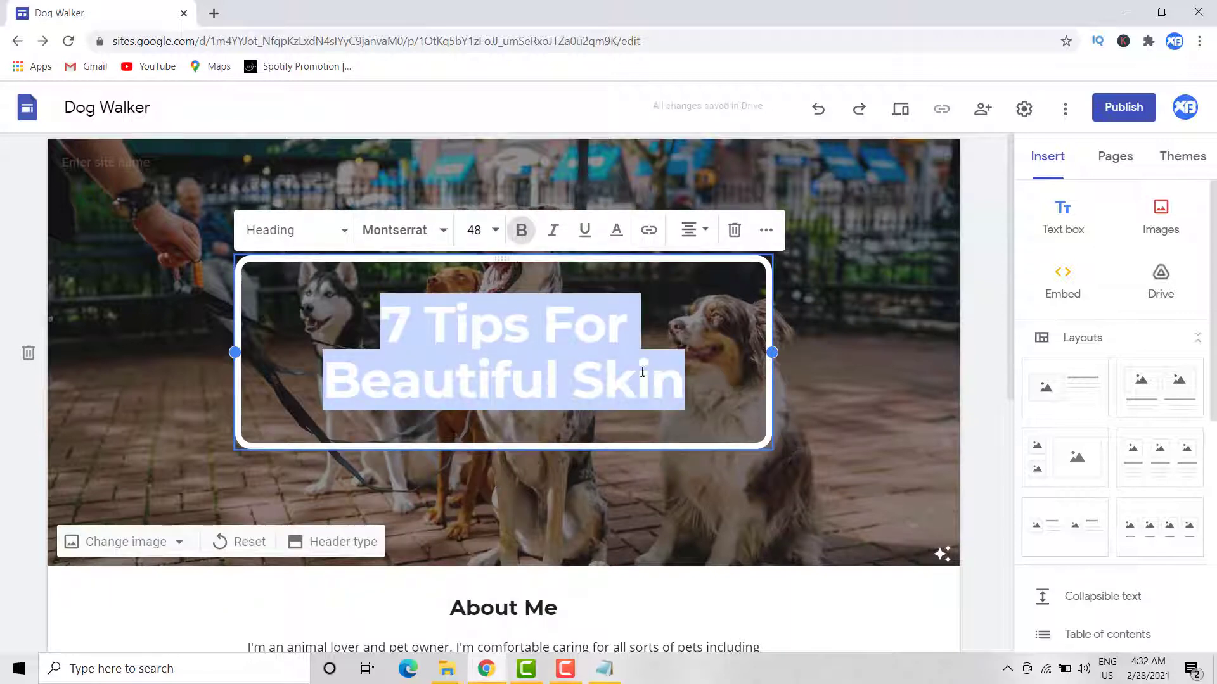
click(789, 353)
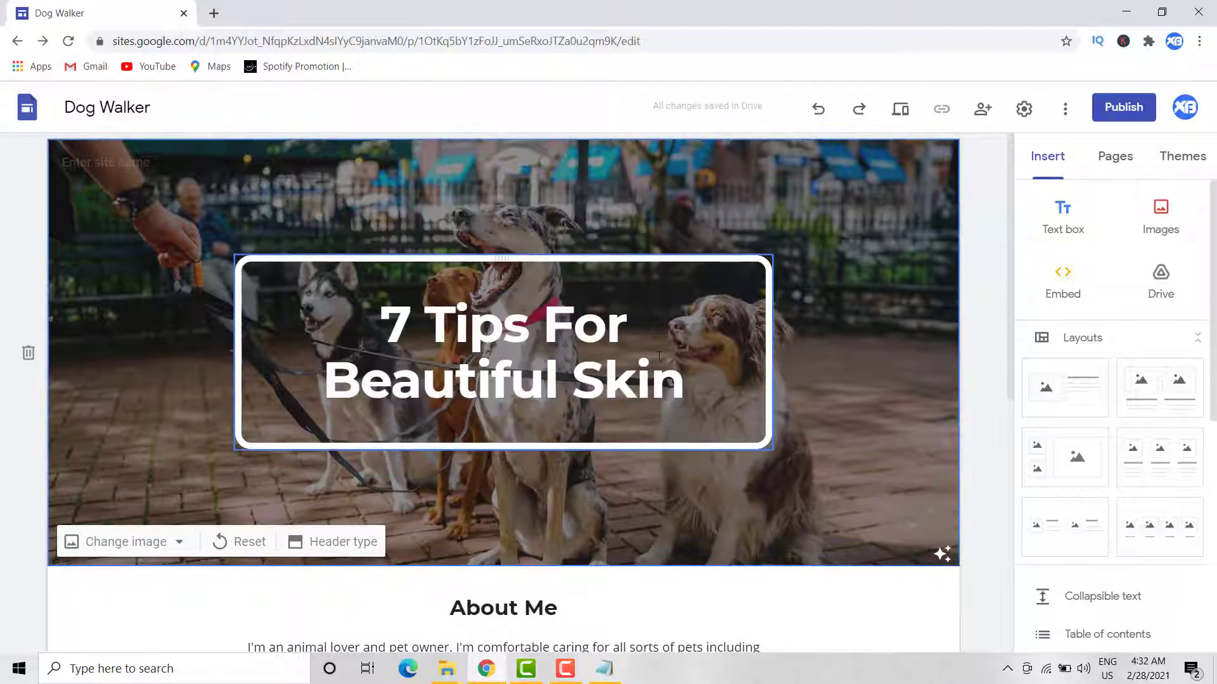
Step: Set the font size of the header title "7 Tips For Beautiful Skin" to 36 and deselect it
drag(383, 315, 687, 388)
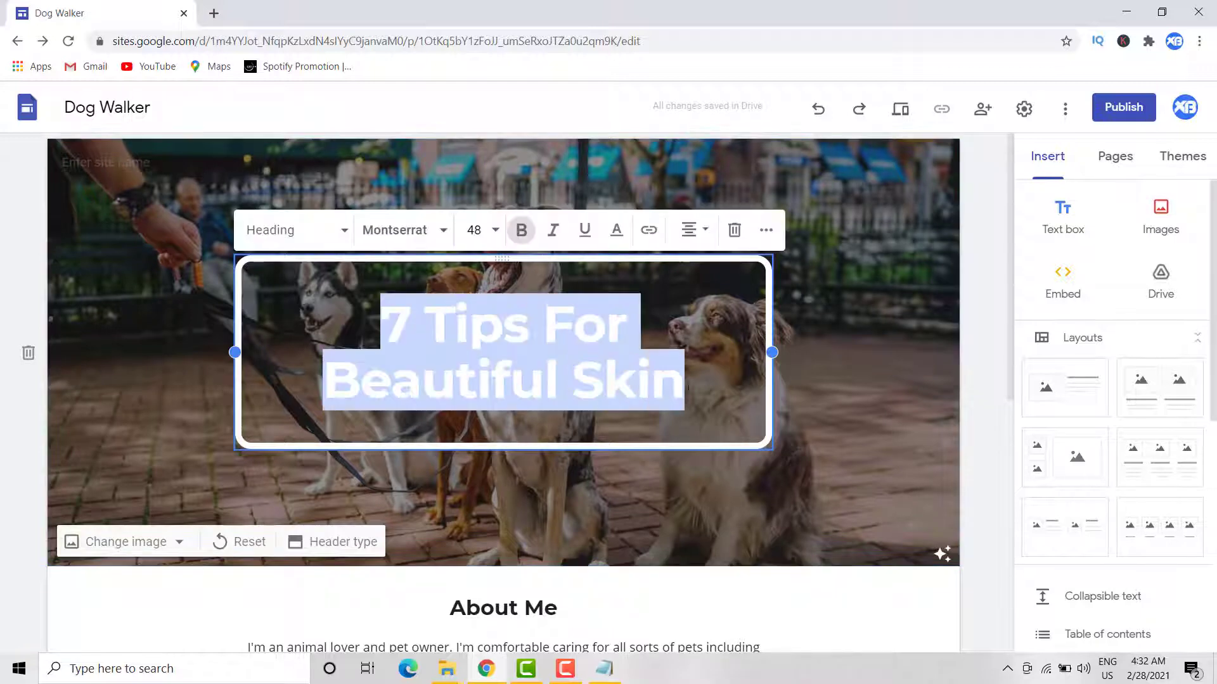
click(491, 233)
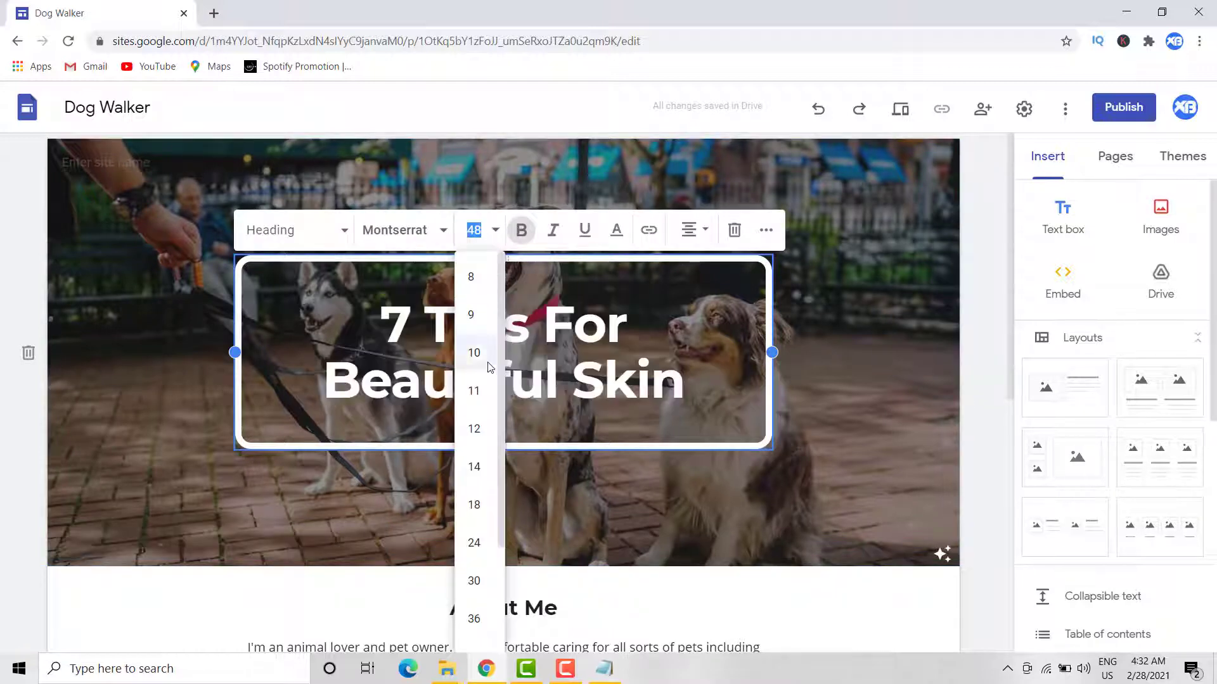
click(479, 619)
key(Right)
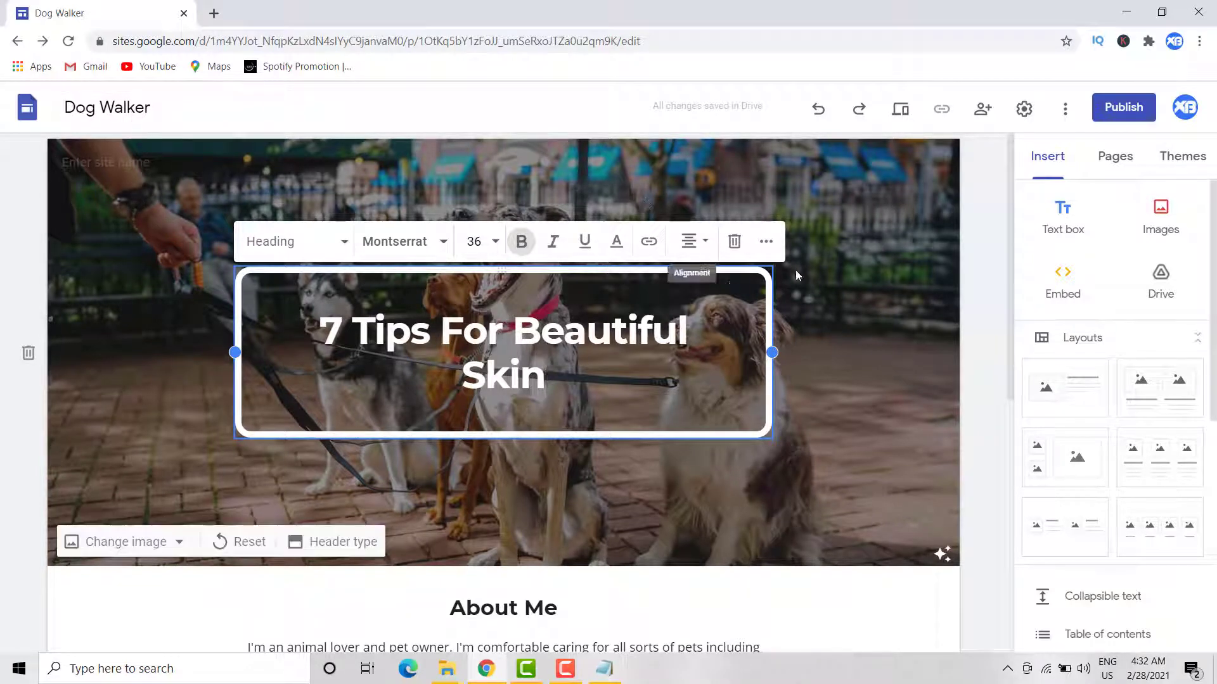
click(976, 257)
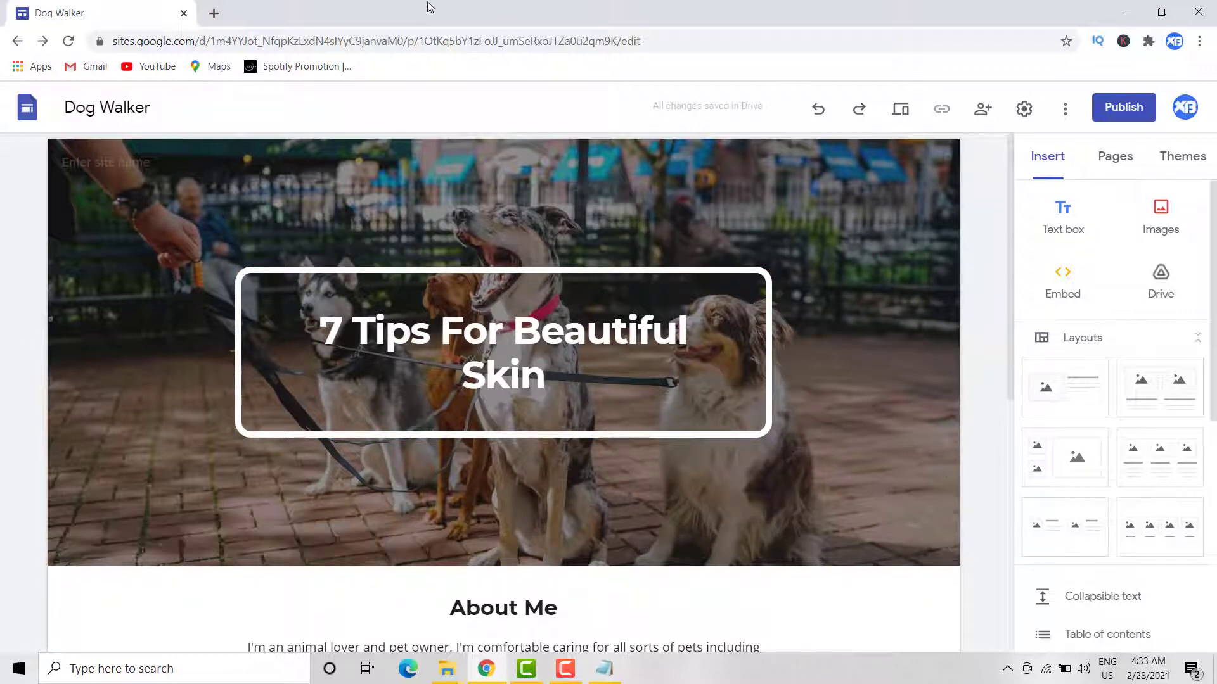
Step: In a new browser tab, search Google Images for "beautiful skin"
click(213, 13)
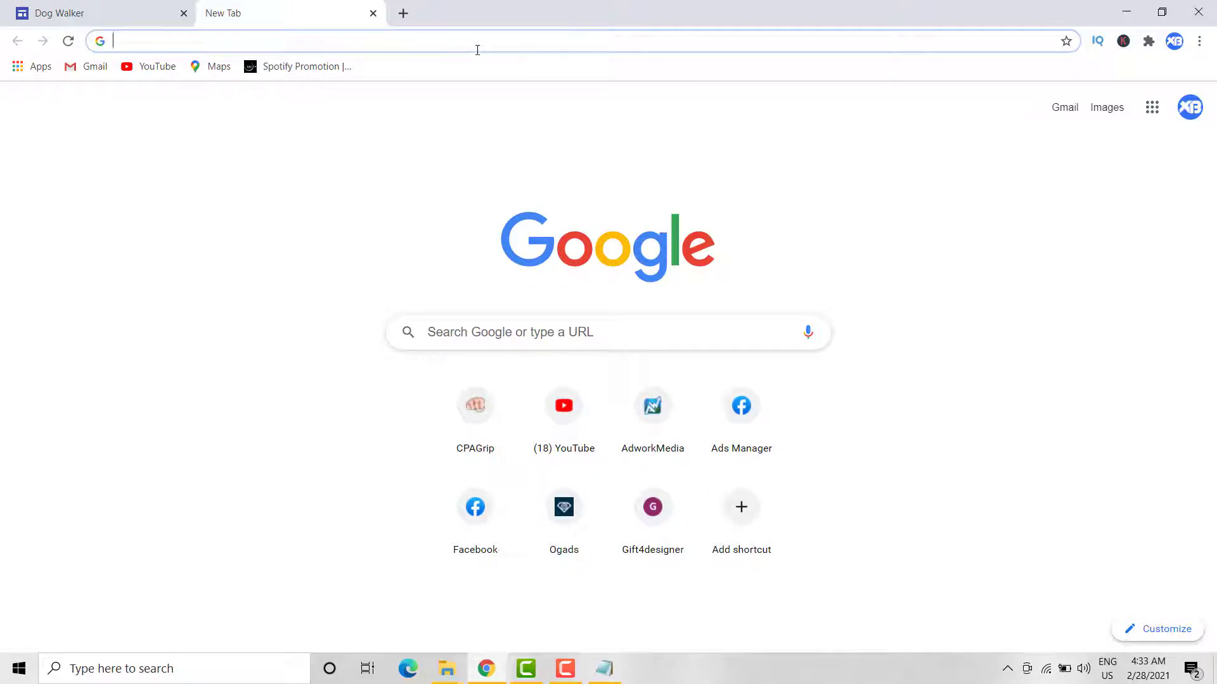
text(bee)
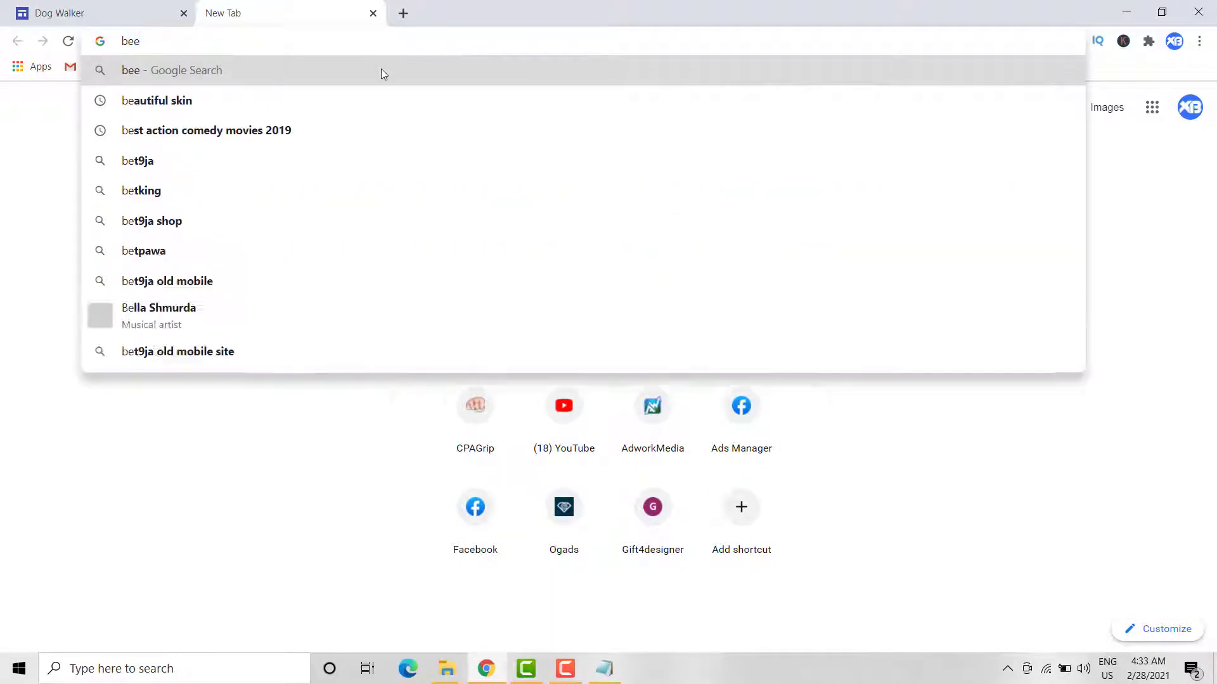
key(Return)
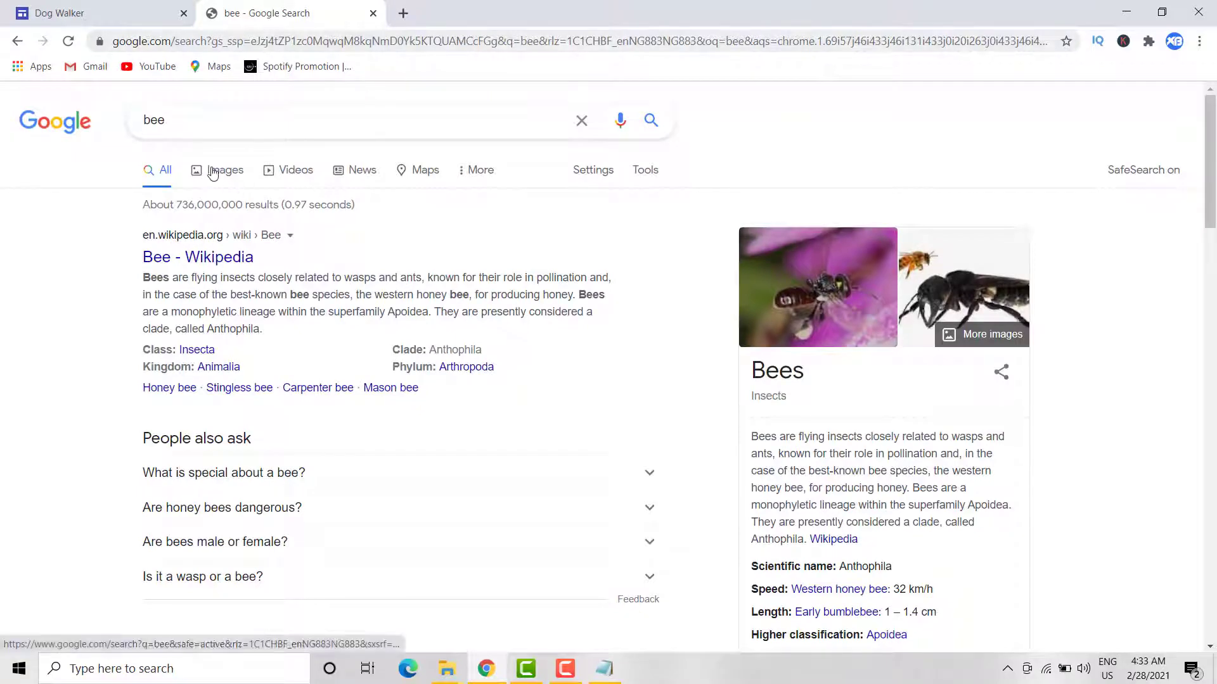
click(213, 170)
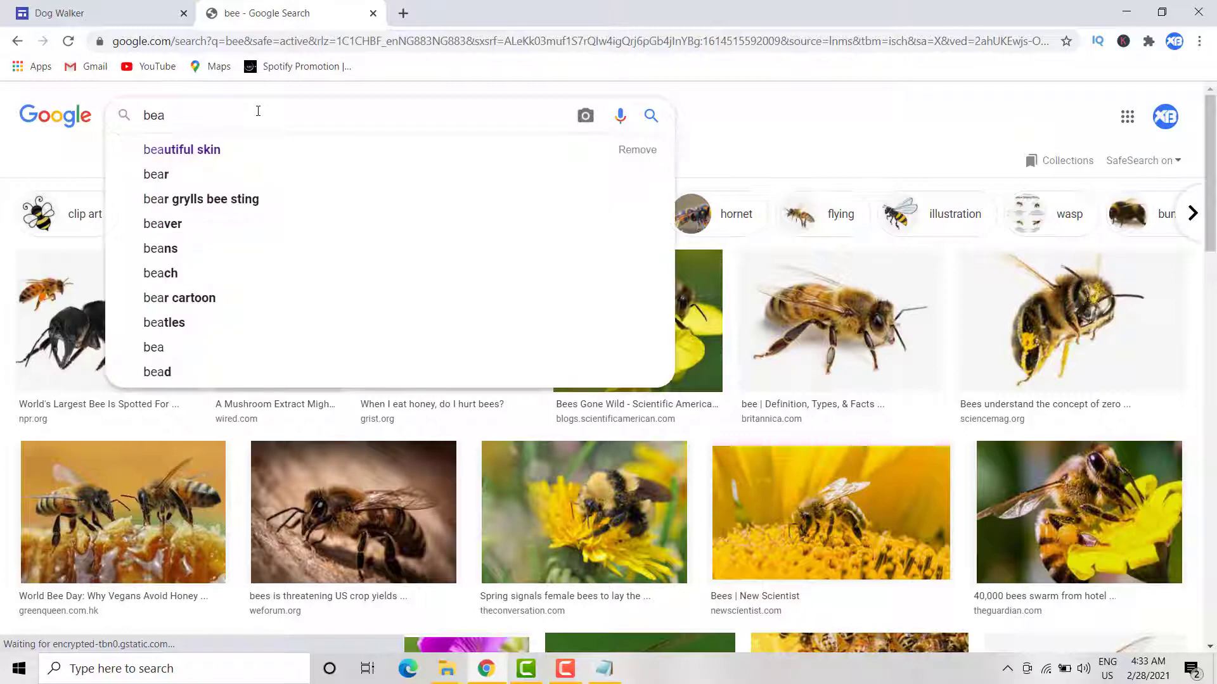
click(229, 150)
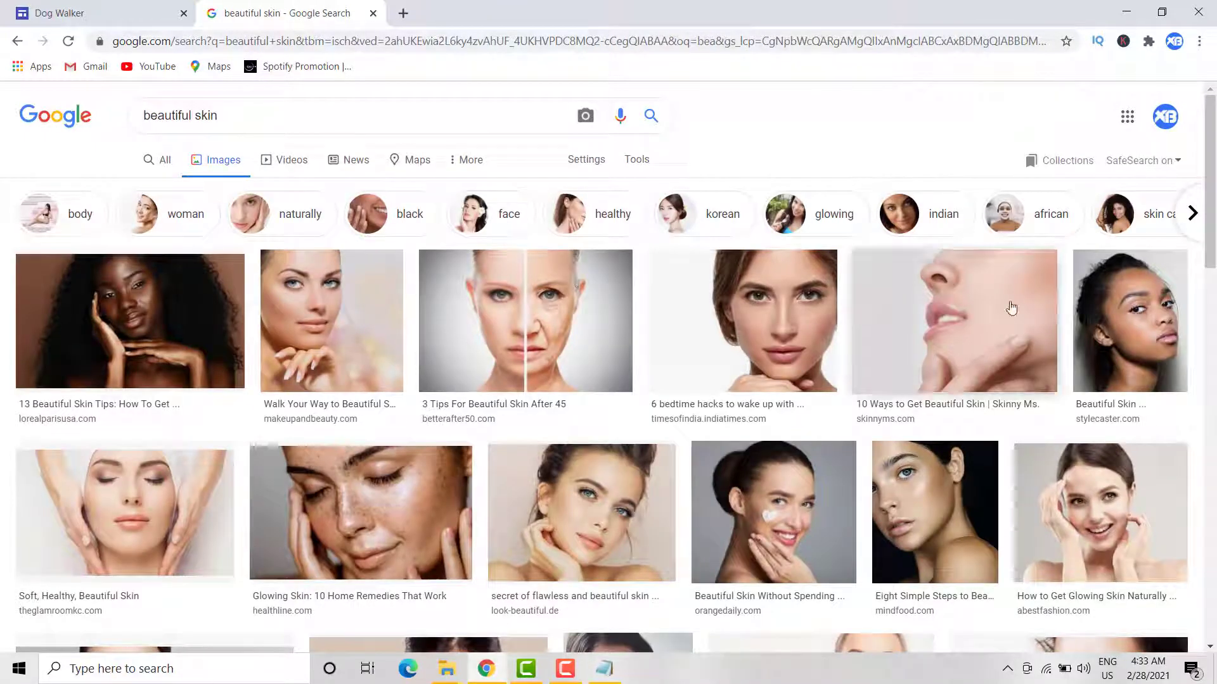
Step: Browse the image results and open the preview of "How to Get Glowing Skin Naturally" from abestfashion.com
scroll(637, 266, down, 6)
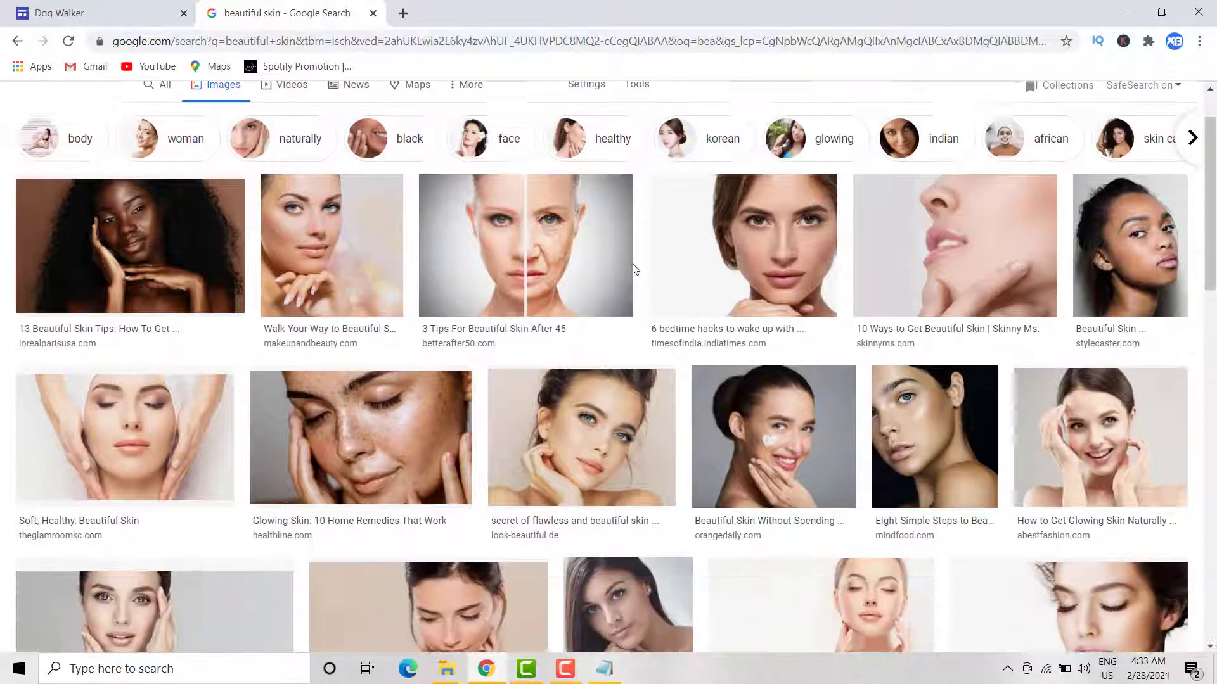
scroll(644, 256, down, 2)
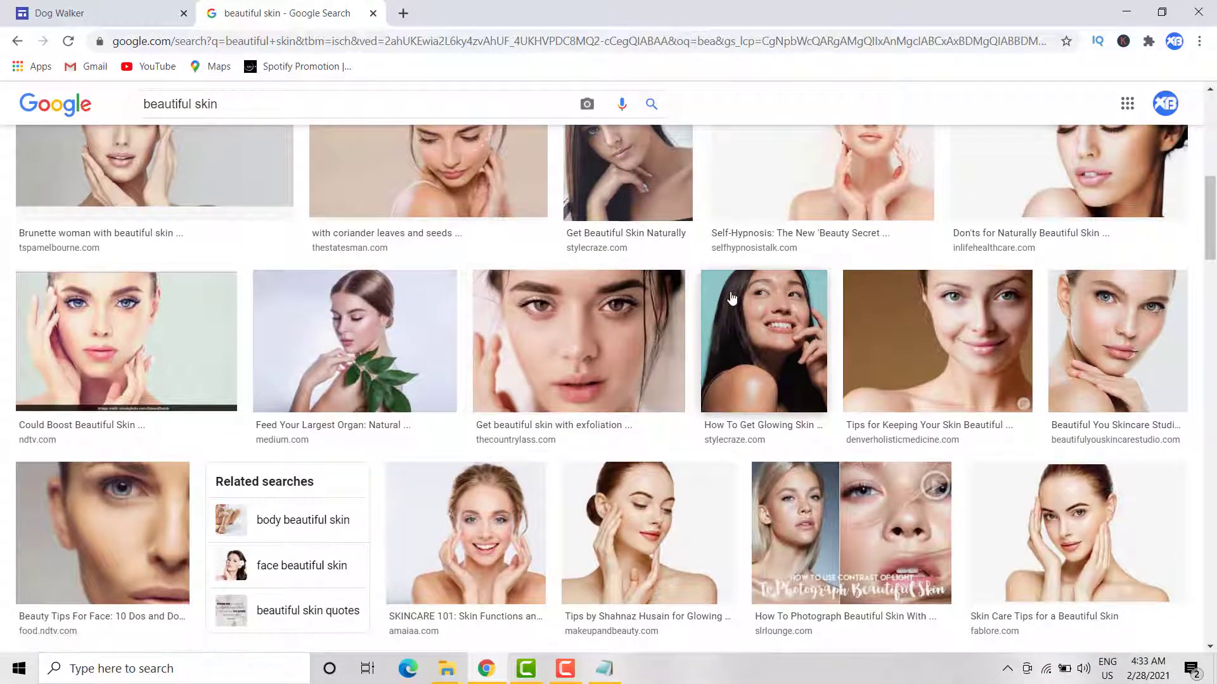
scroll(738, 286, up, 6)
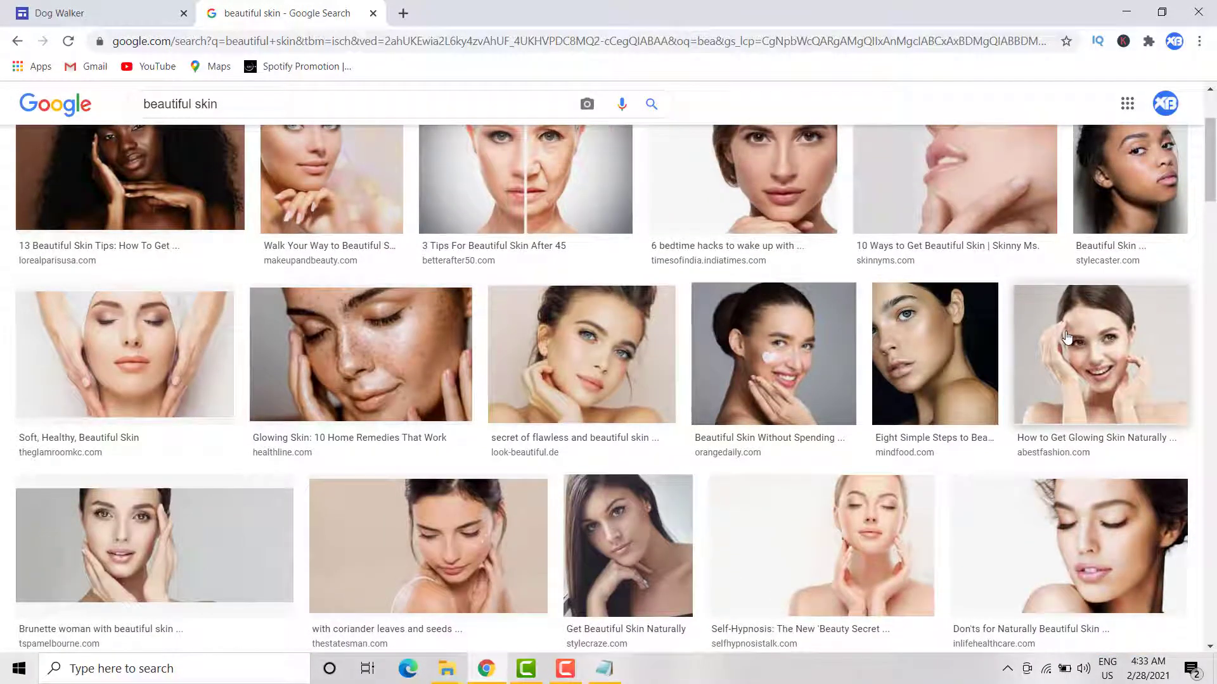
click(1059, 338)
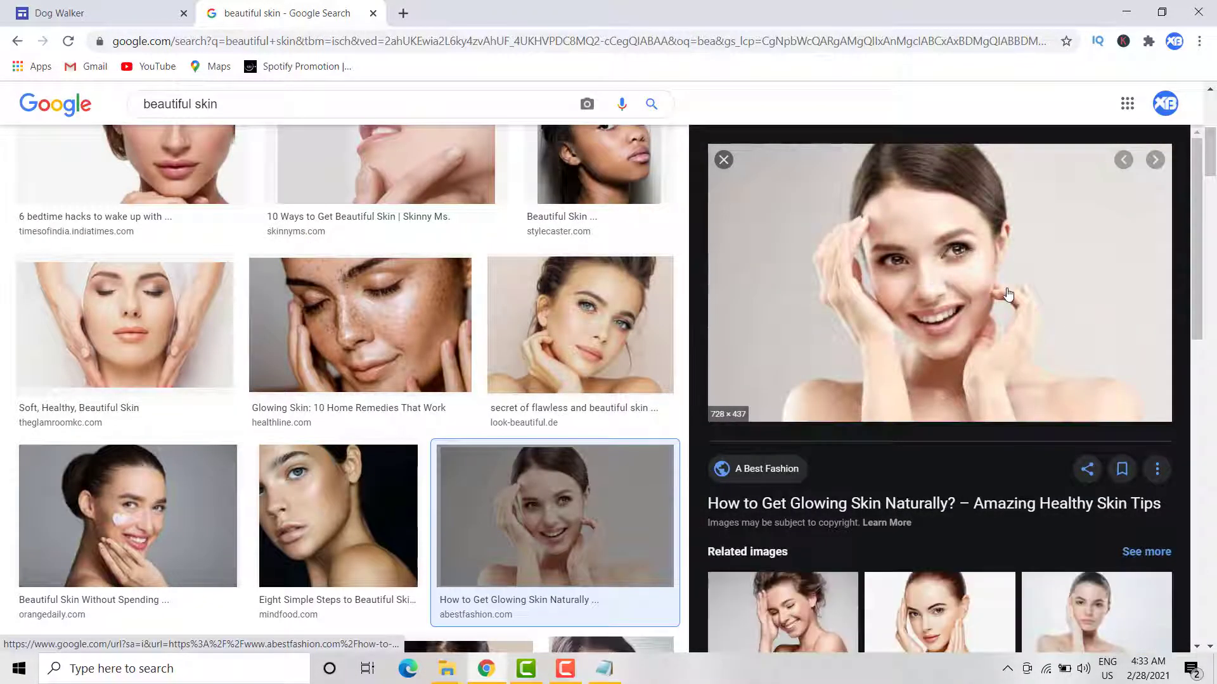
Step: Copy the image address of the previewed "How to Get Glowing Skin Naturally" photo
click(95, 13)
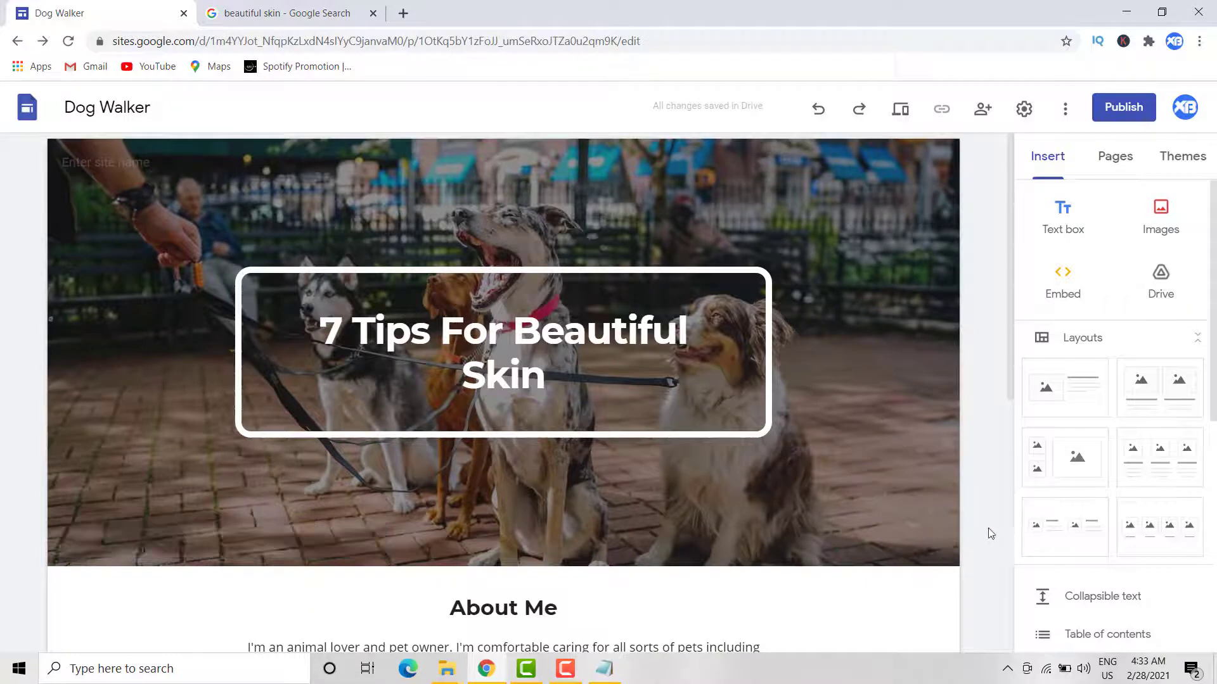
click(286, 13)
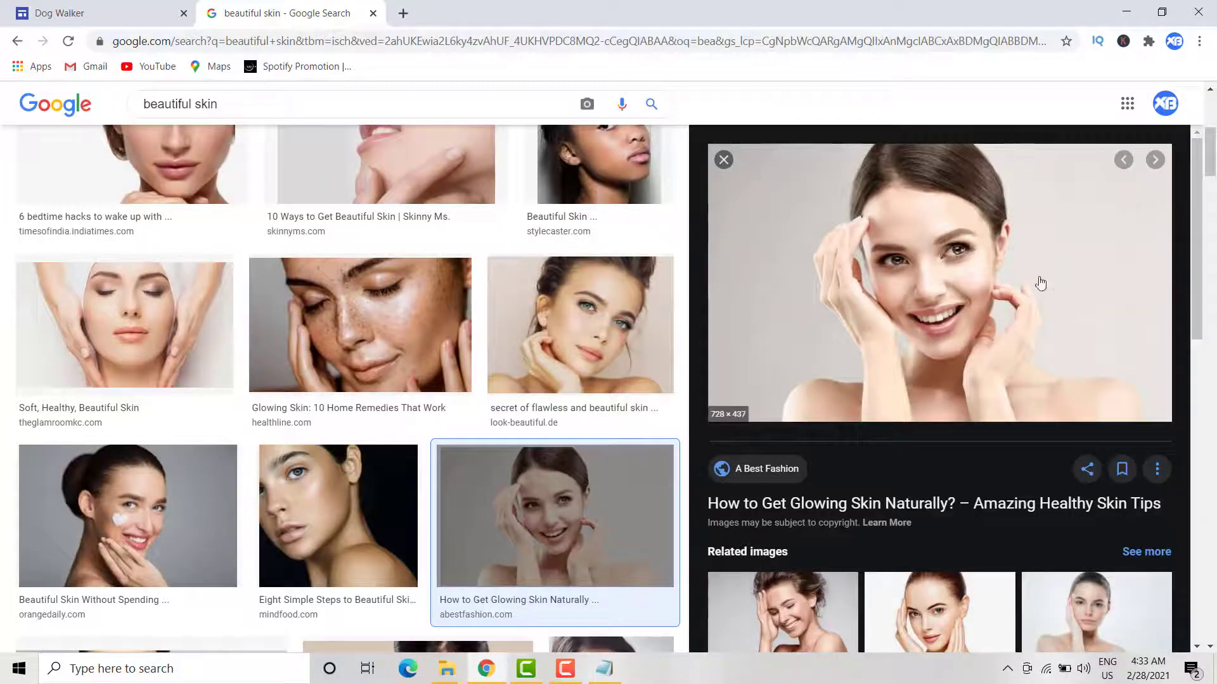
right_click(1148, 342)
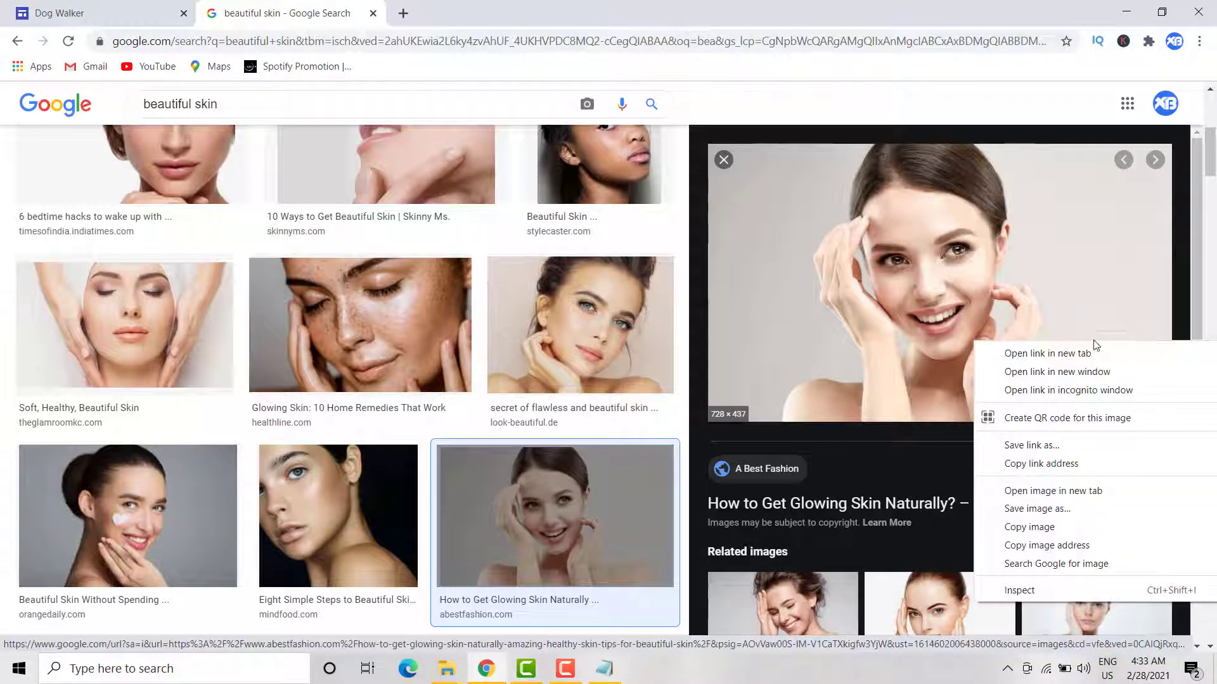
click(968, 272)
right_click(967, 271)
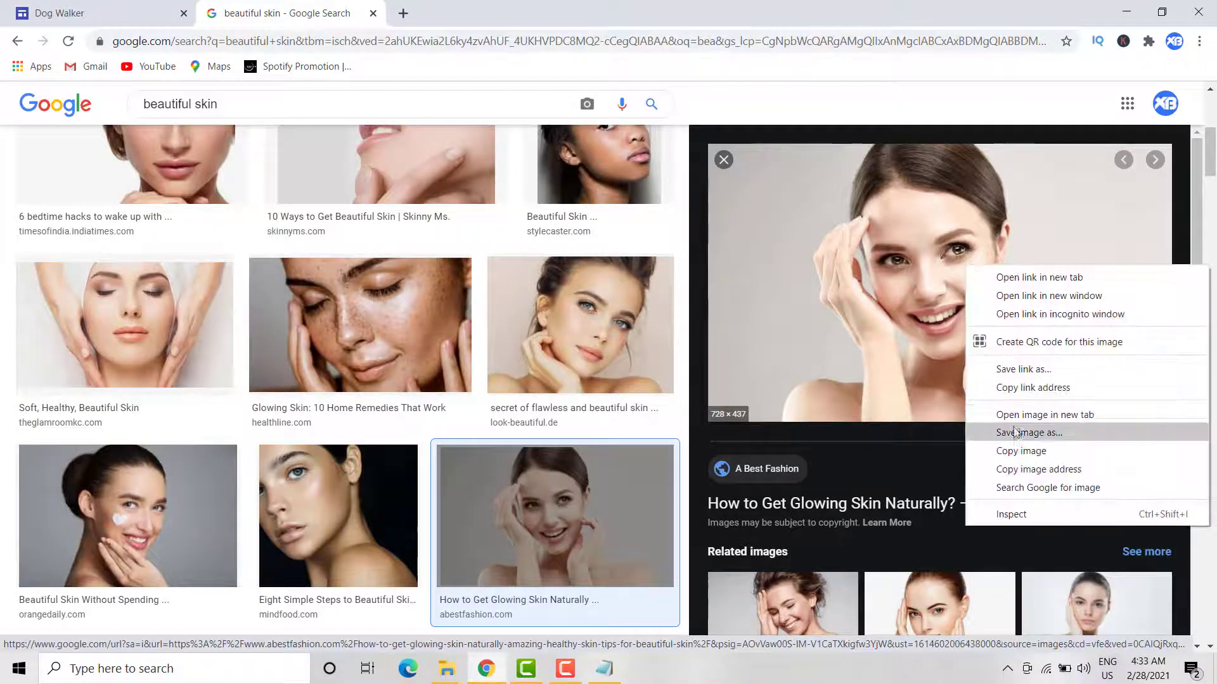
click(1021, 468)
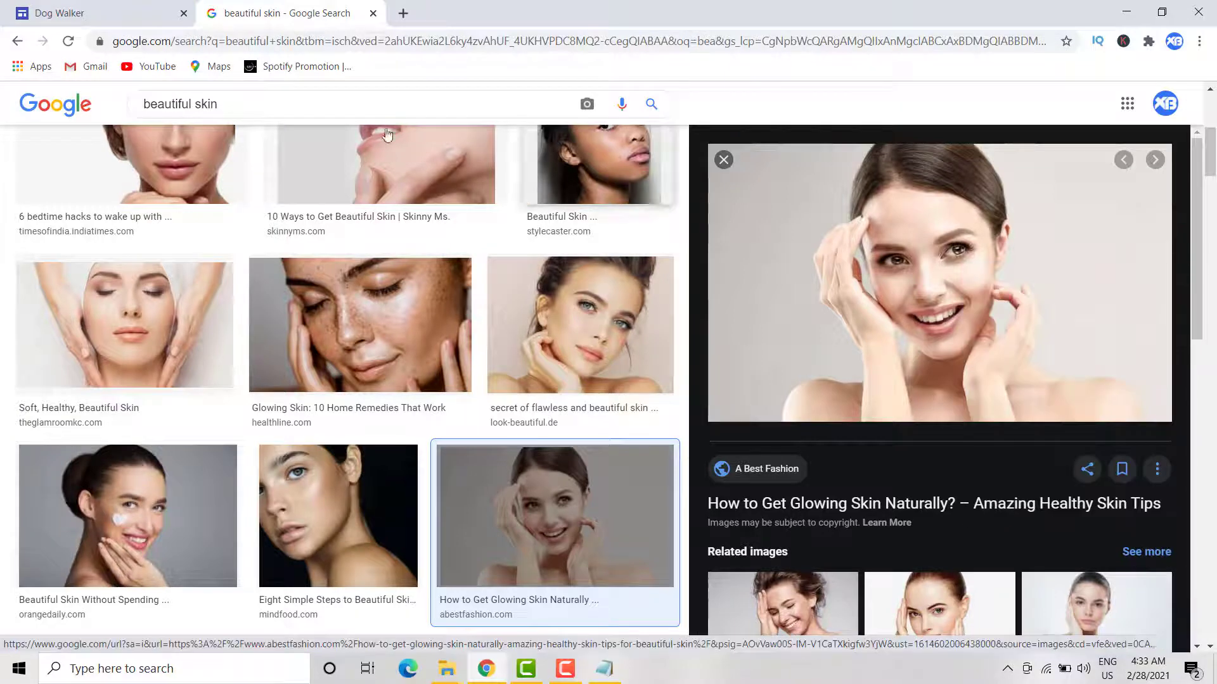
Step: Switch back to the Google Sites editor and select the header section with the dog photo
click(102, 13)
mouse_move(451, 395)
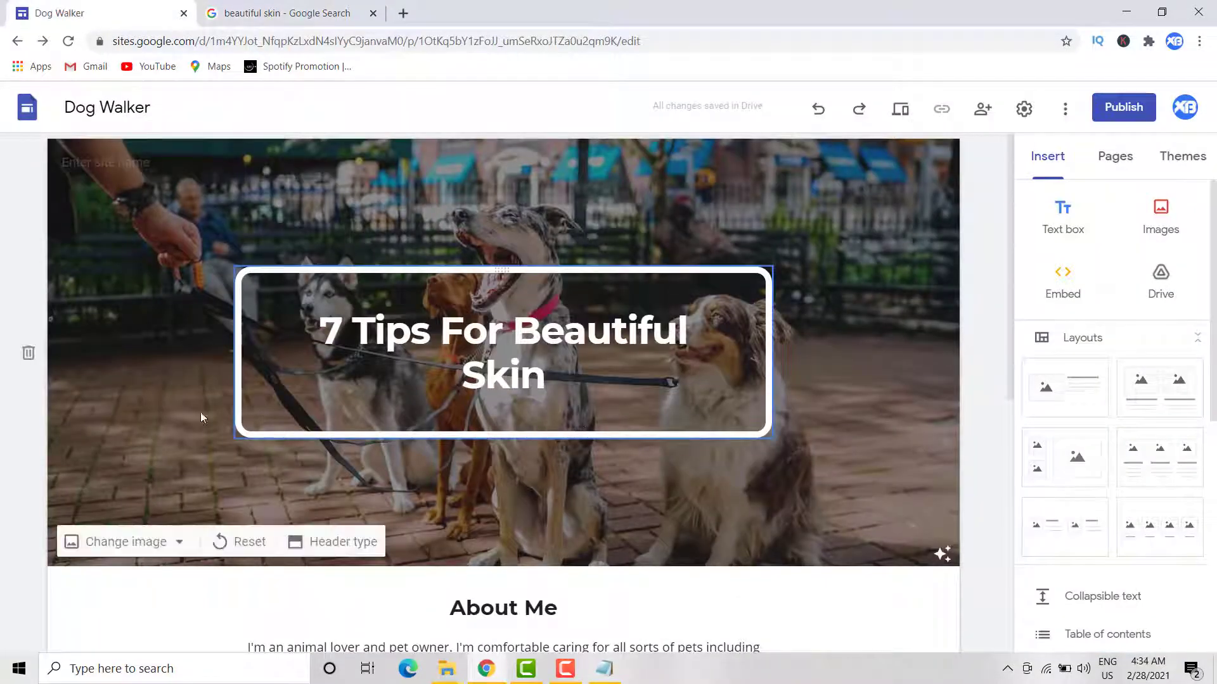
click(107, 379)
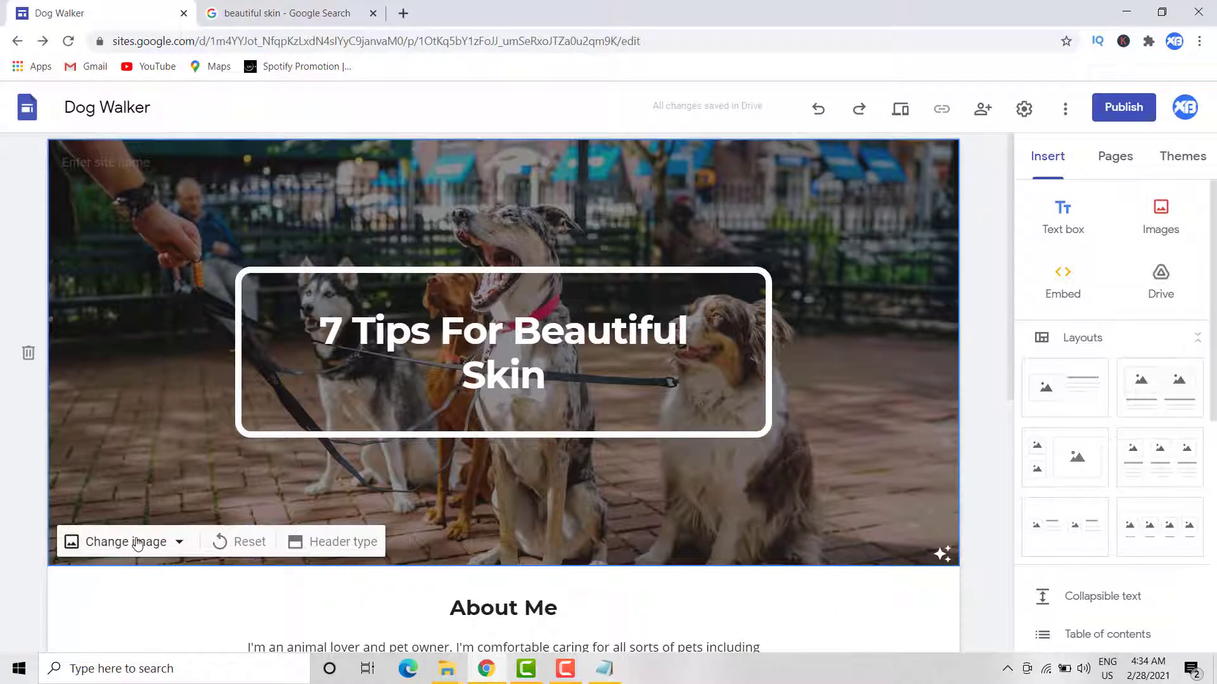
click(175, 543)
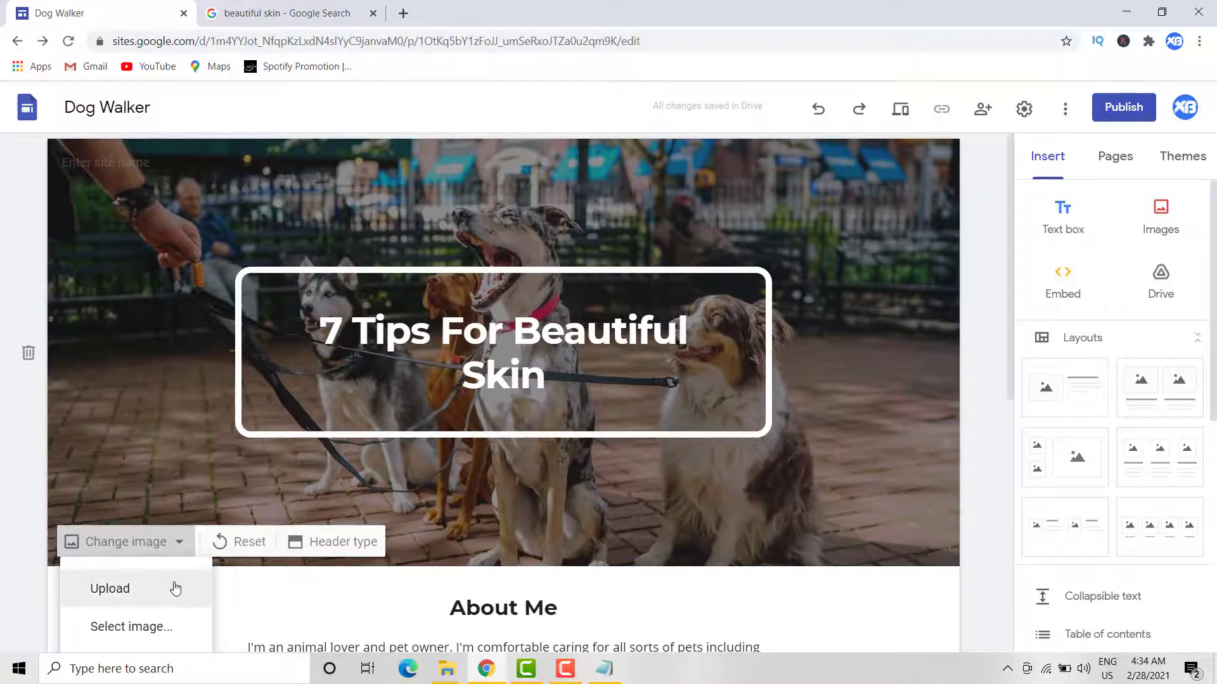
click(171, 589)
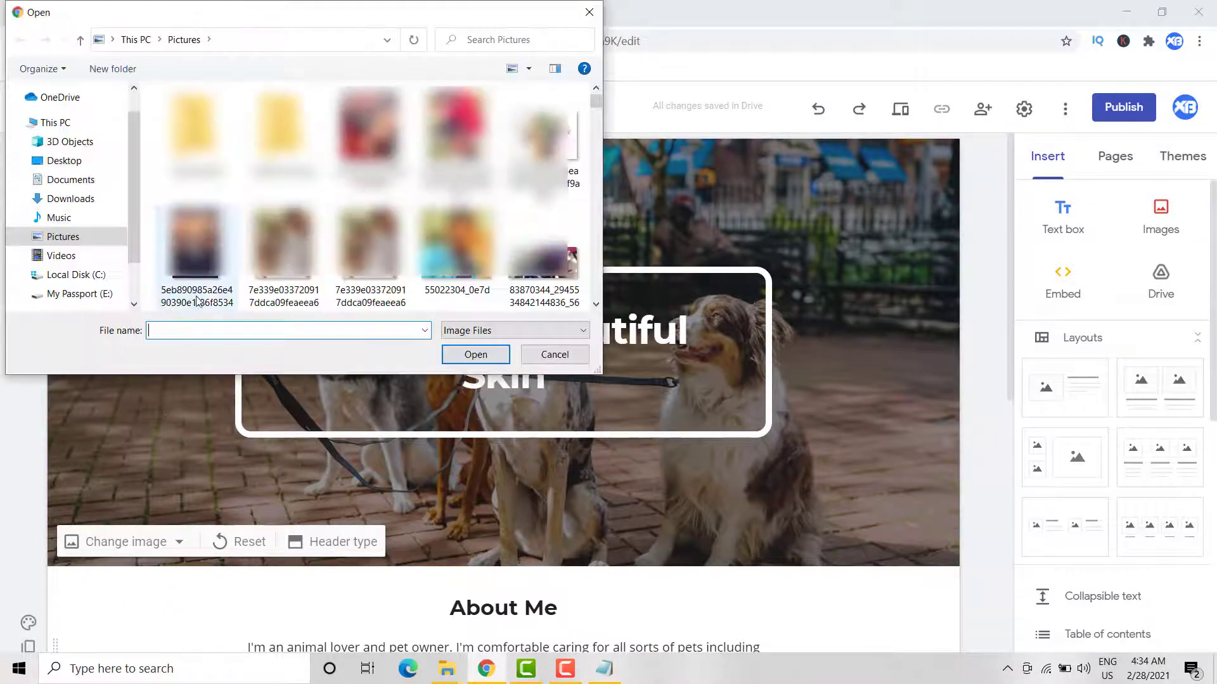
click(554, 355)
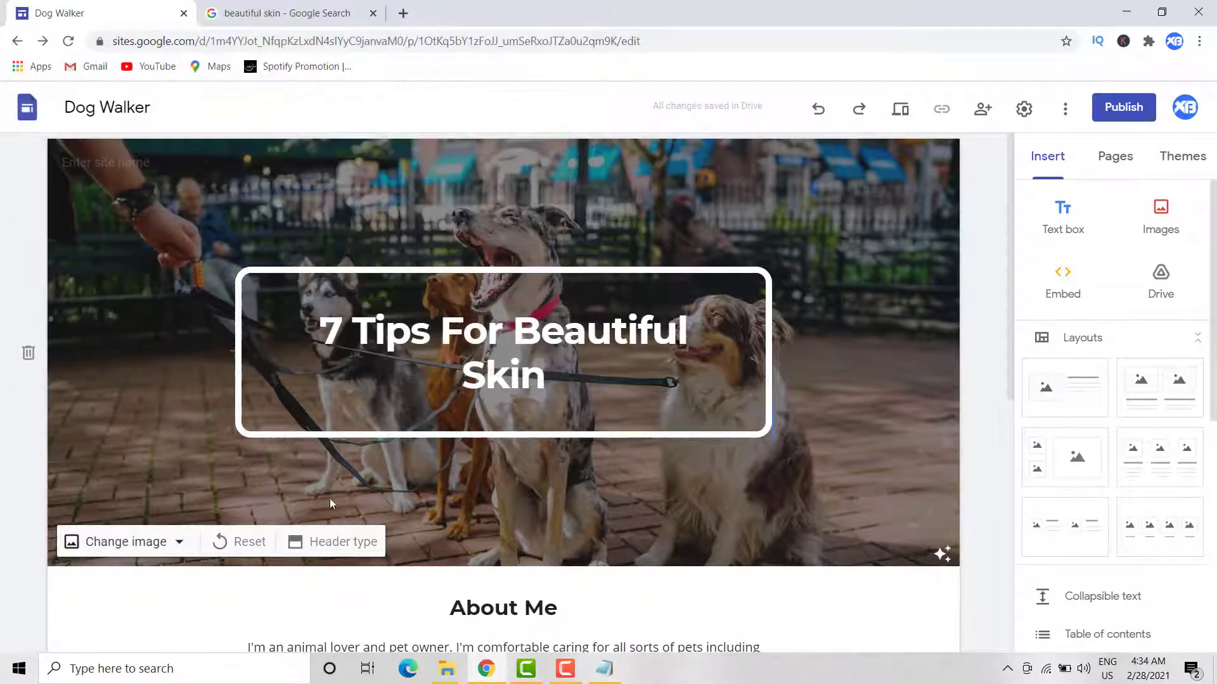
click(172, 542)
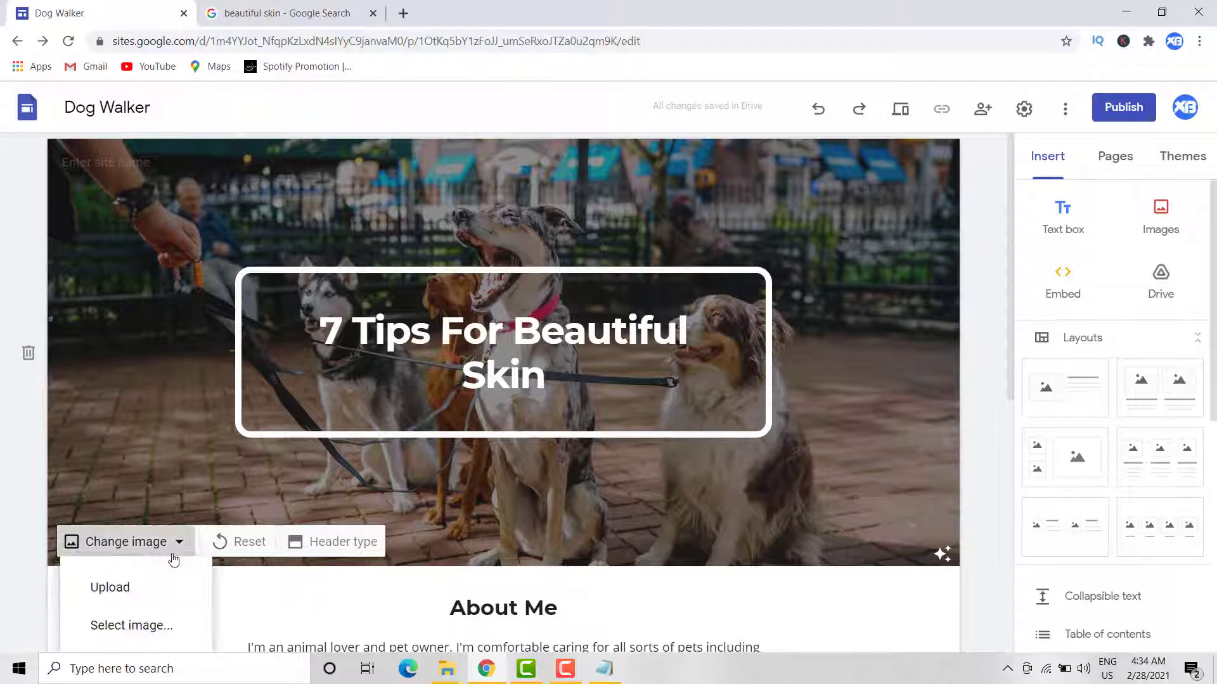
click(176, 628)
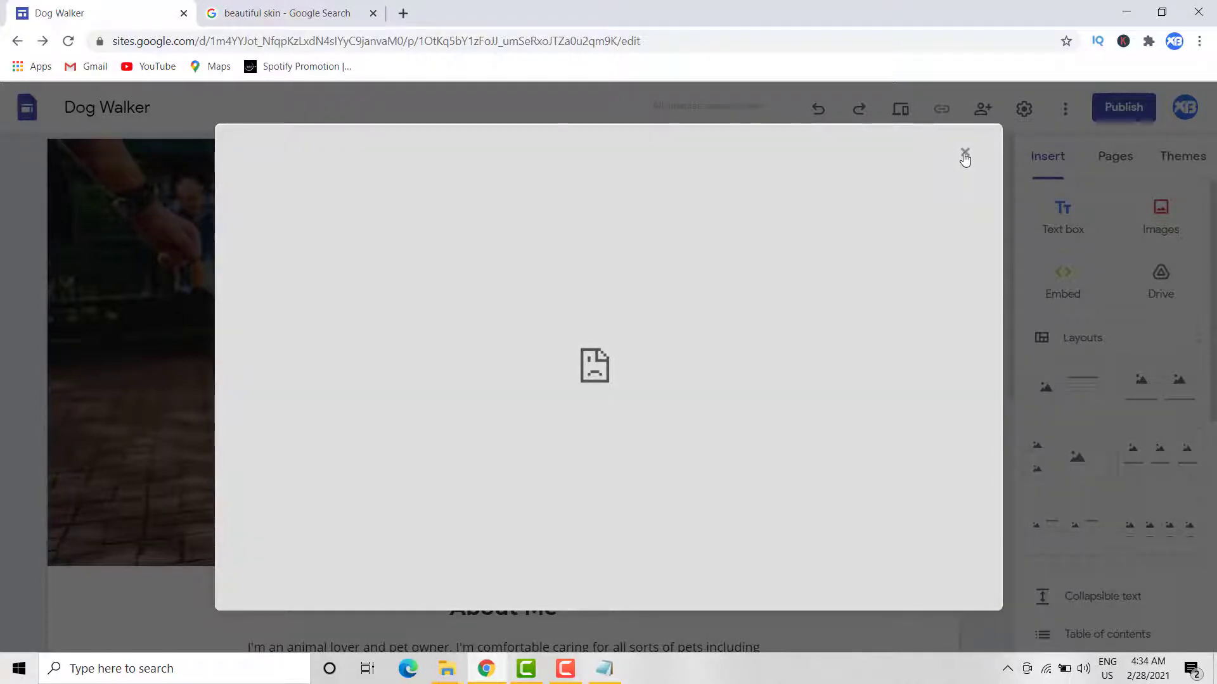
click(964, 153)
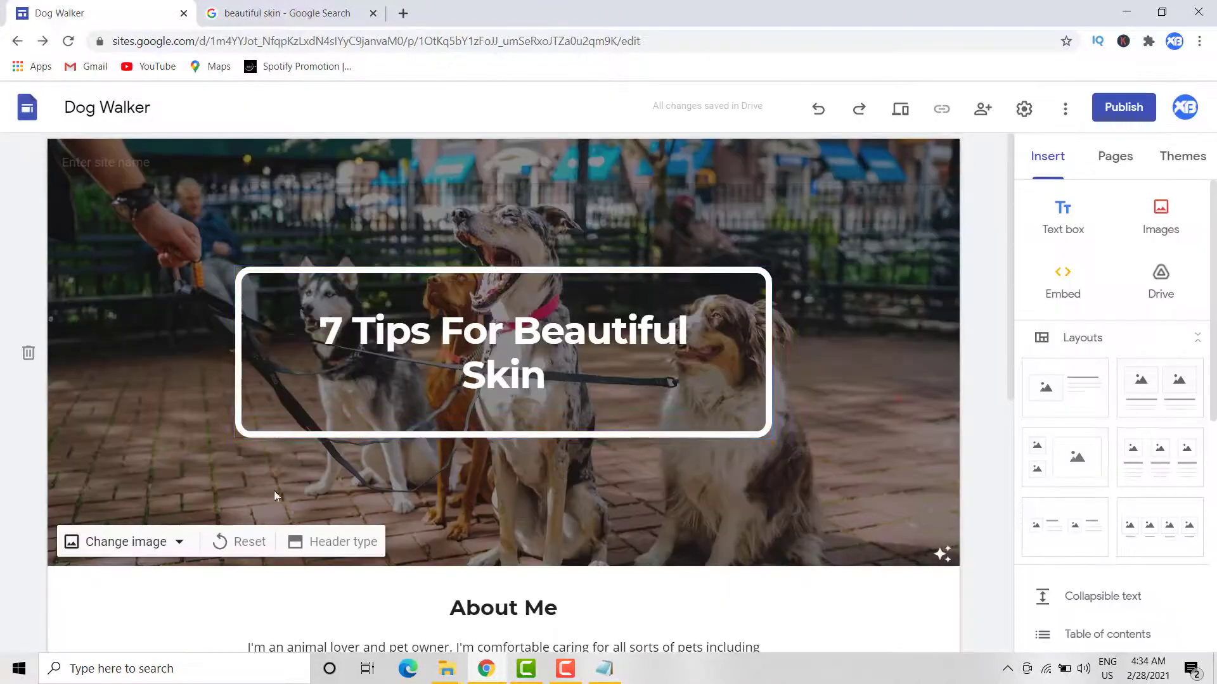
Step: Open the picker for selecting an existing image as the header's new background
click(177, 541)
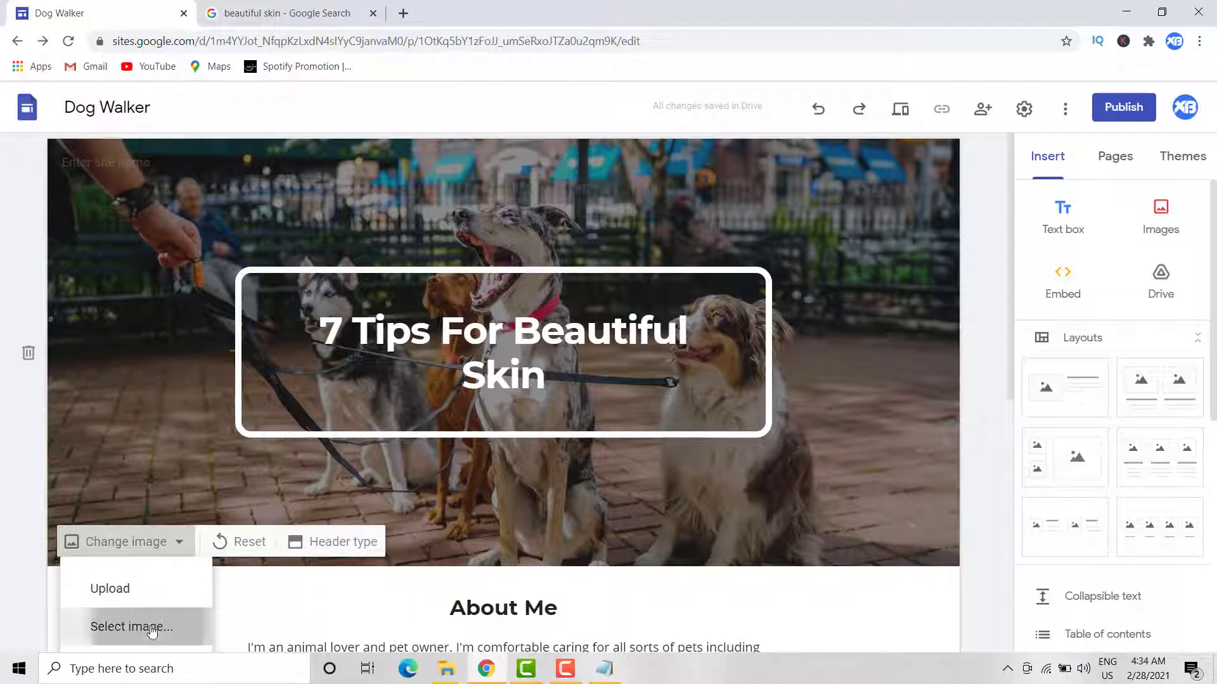
click(152, 629)
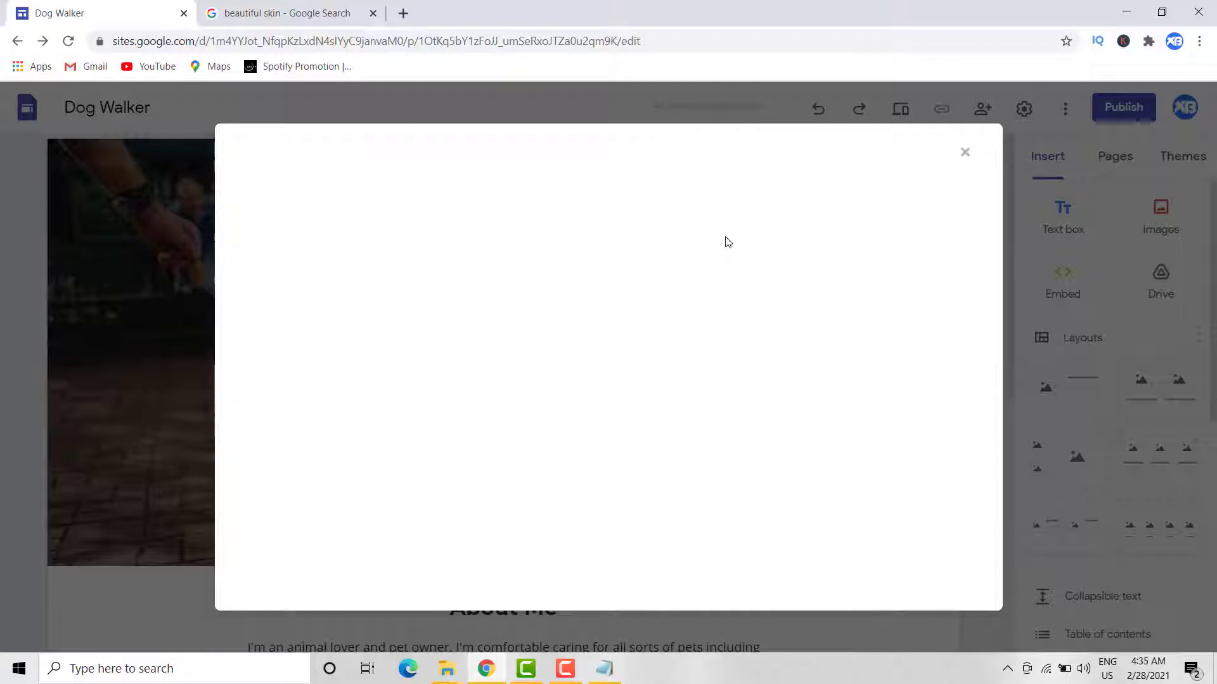
mouse_move(565, 680)
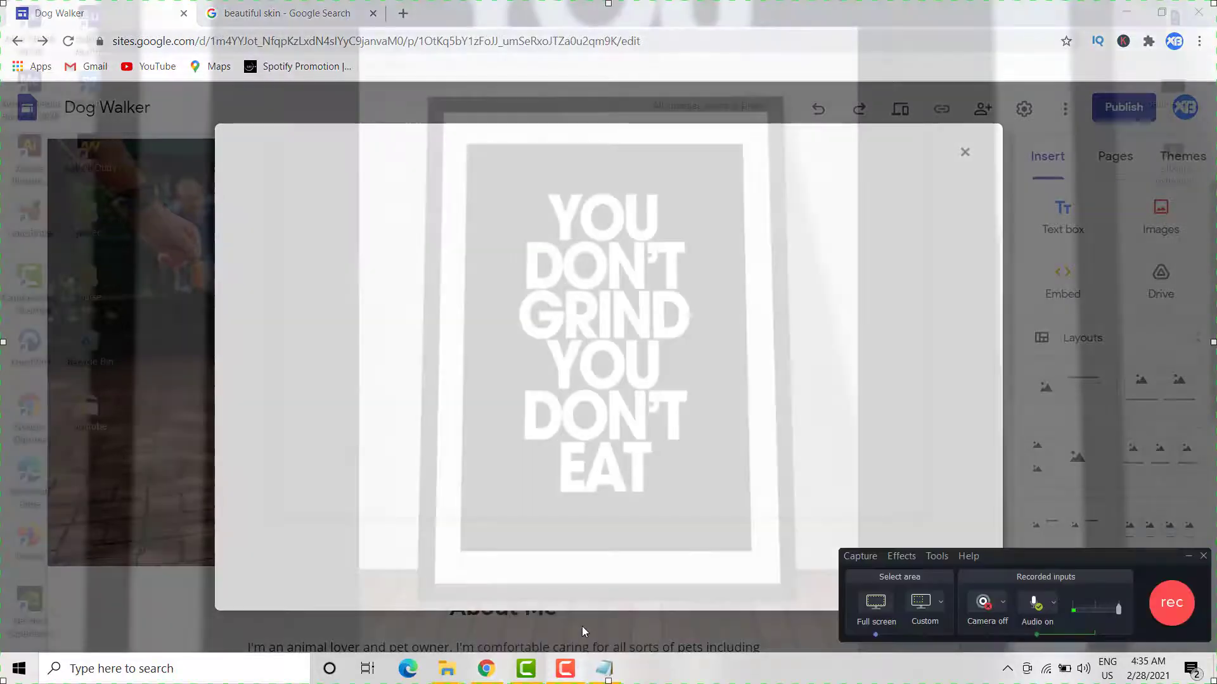
click(582, 626)
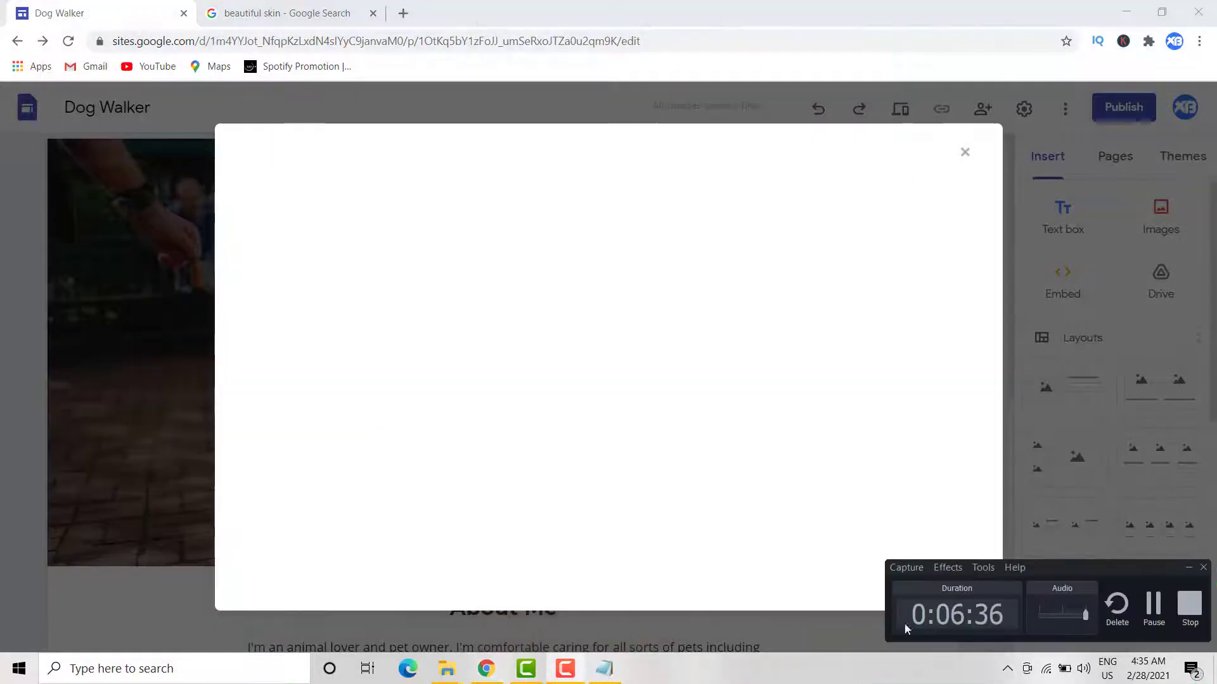
Step: Reopen the picker for selecting an existing header image and choose to add the image by URL
click(1155, 609)
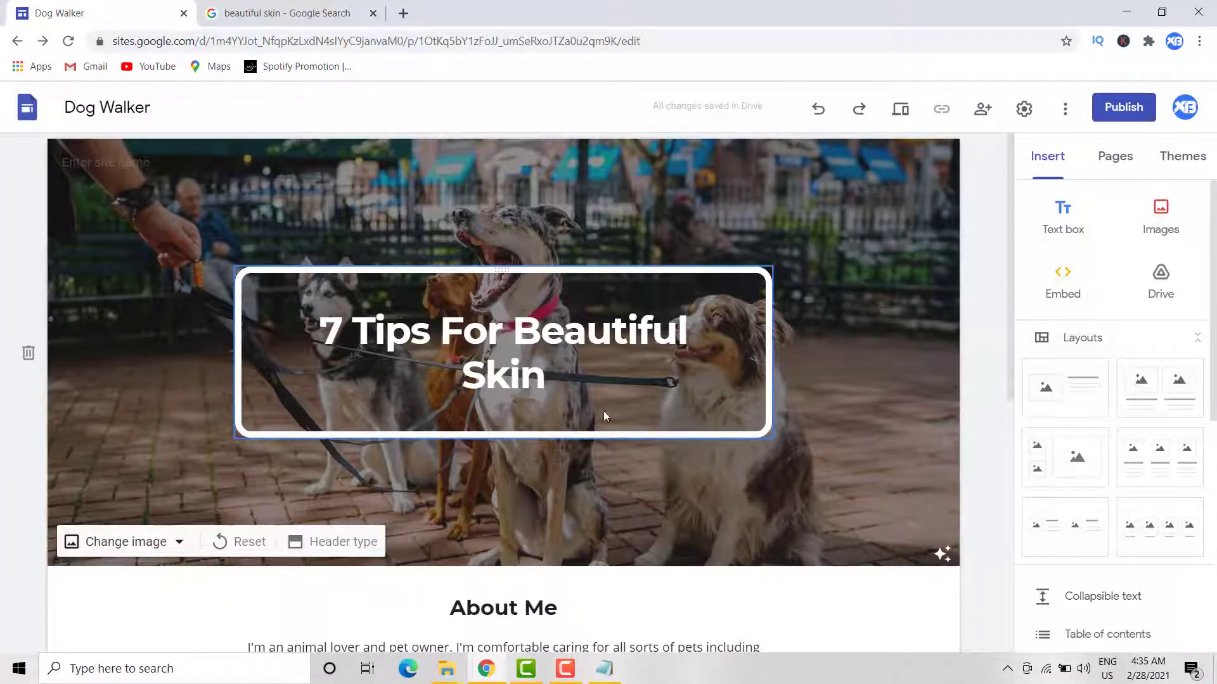
click(168, 549)
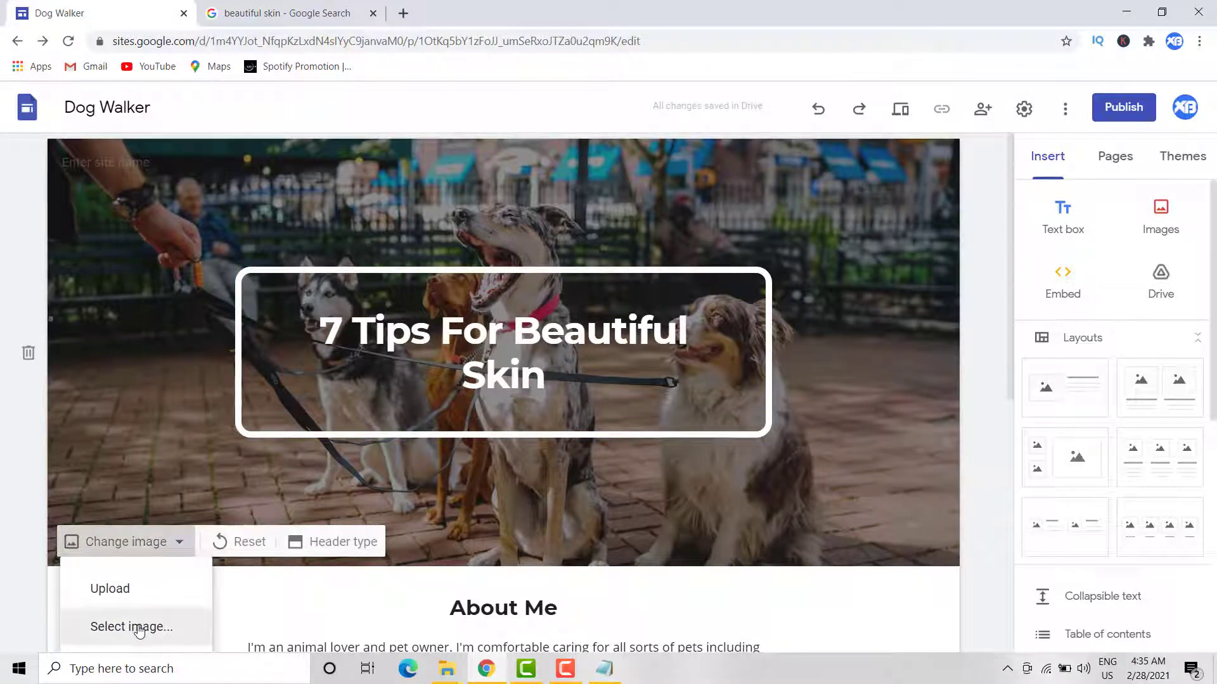
click(138, 626)
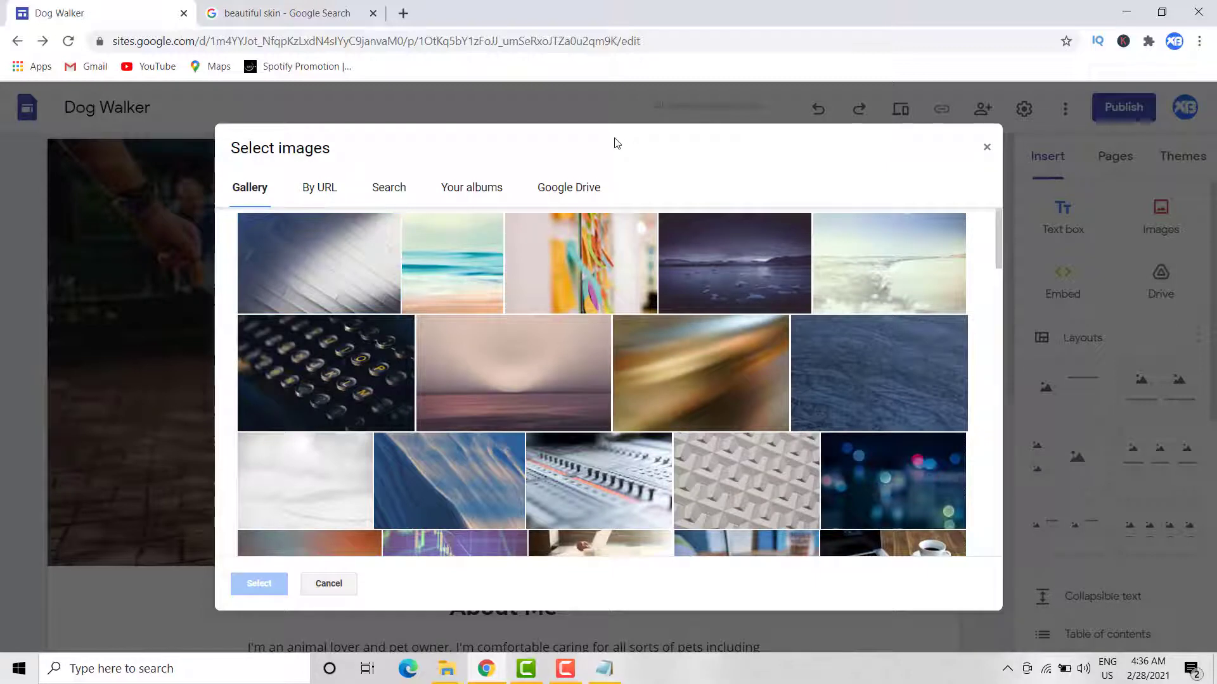
click(324, 190)
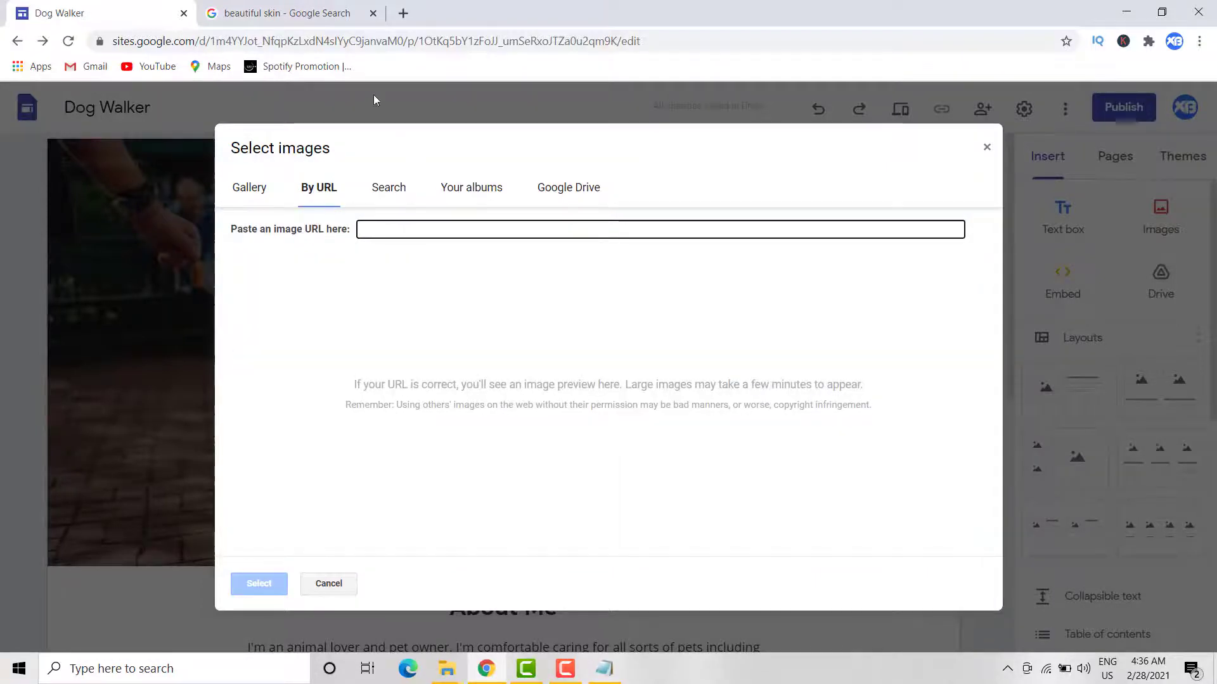
Step: Switch to the "beautiful skin" image results and copy the image address of the previewed glowing-skin photo again
click(271, 13)
right_click(1037, 312)
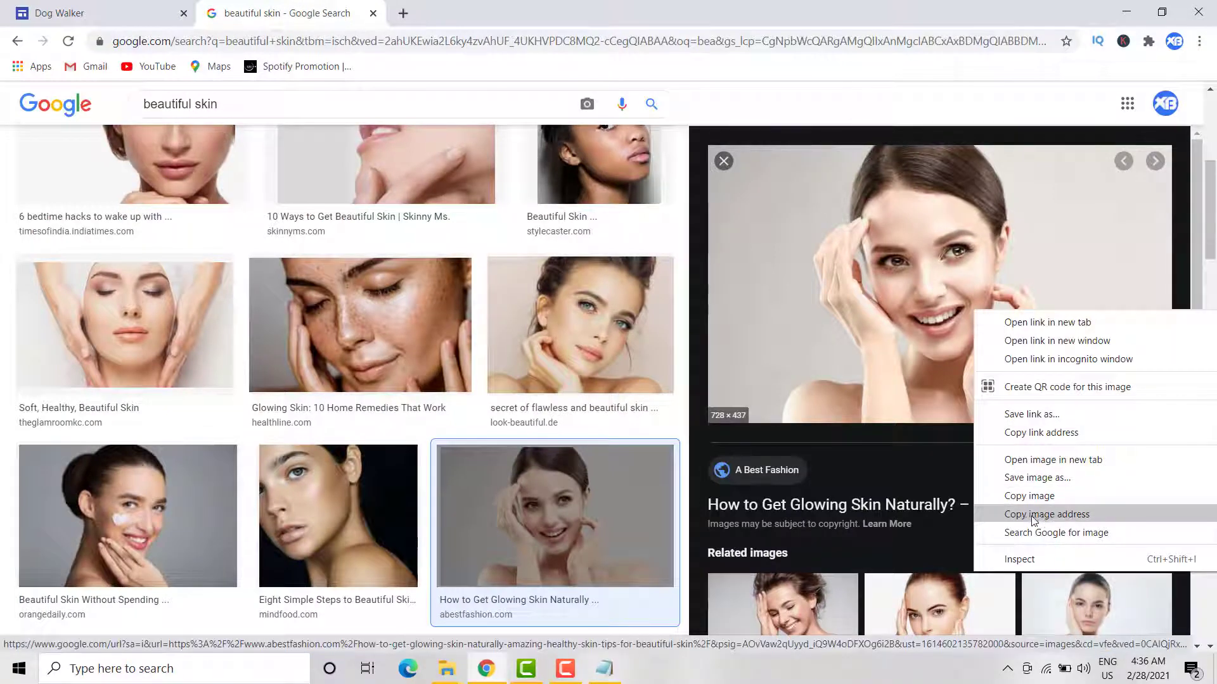
click(1046, 514)
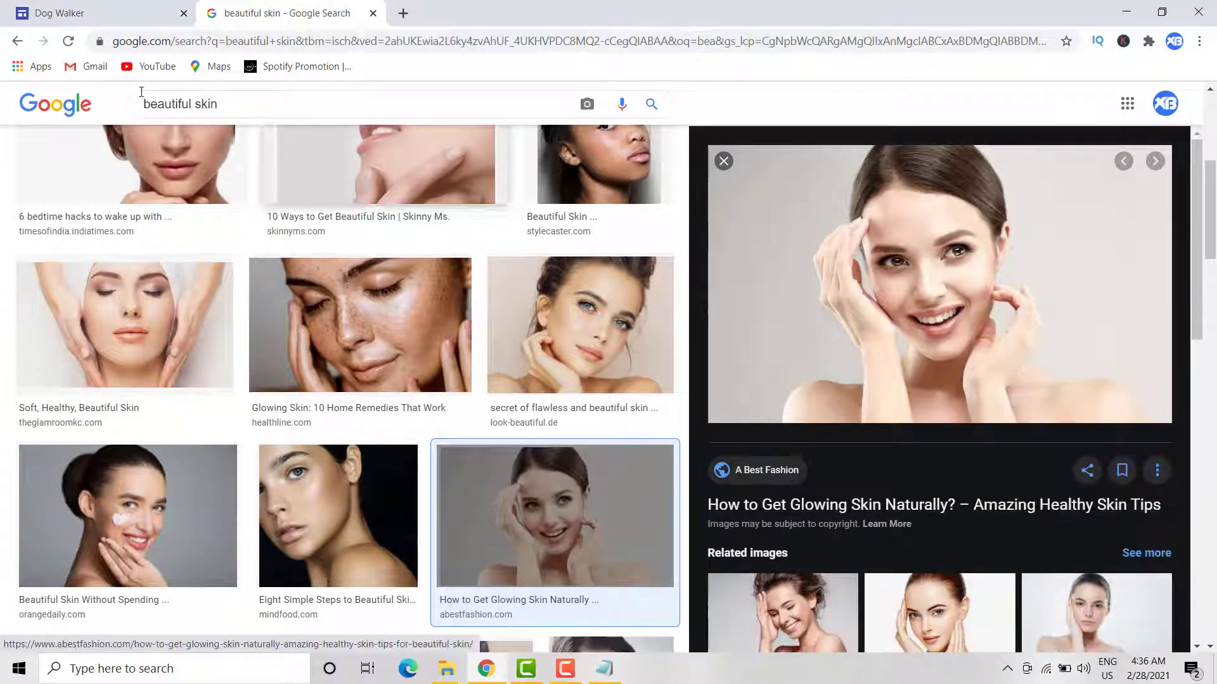
Step: Return to the site editor, paste the copied healthy-skin-728x437-1.jpg address as the image URL, and apply that image to the header
click(99, 13)
click(427, 230)
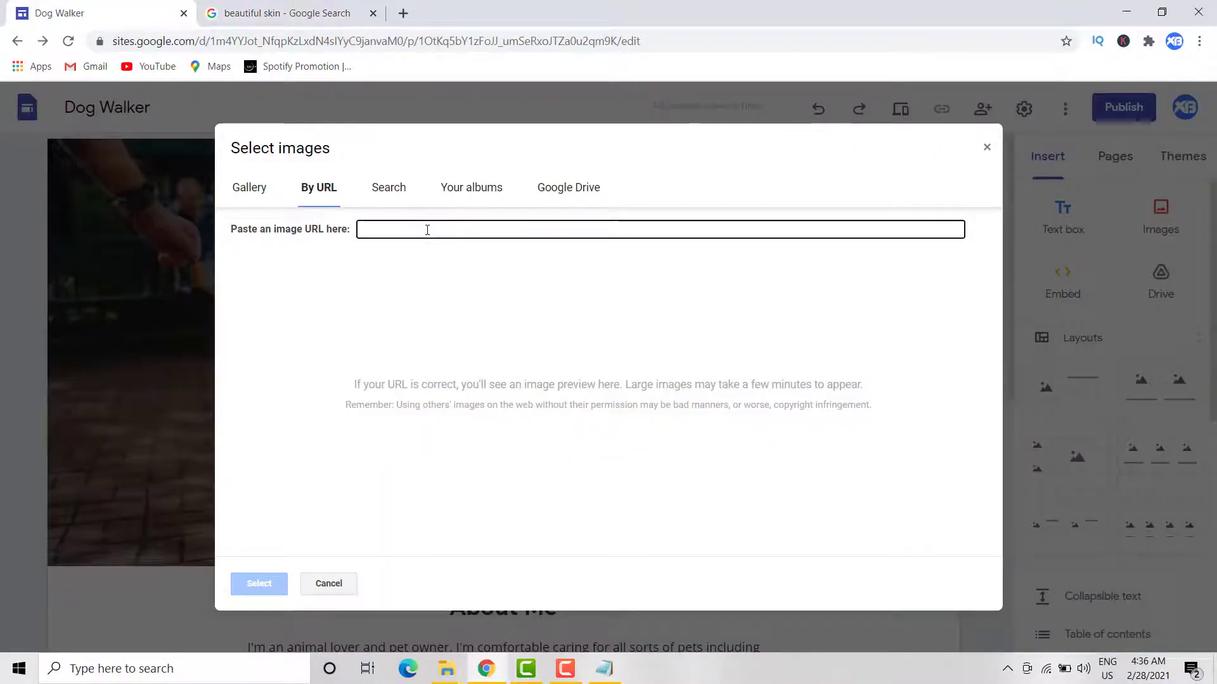
right_click(427, 230)
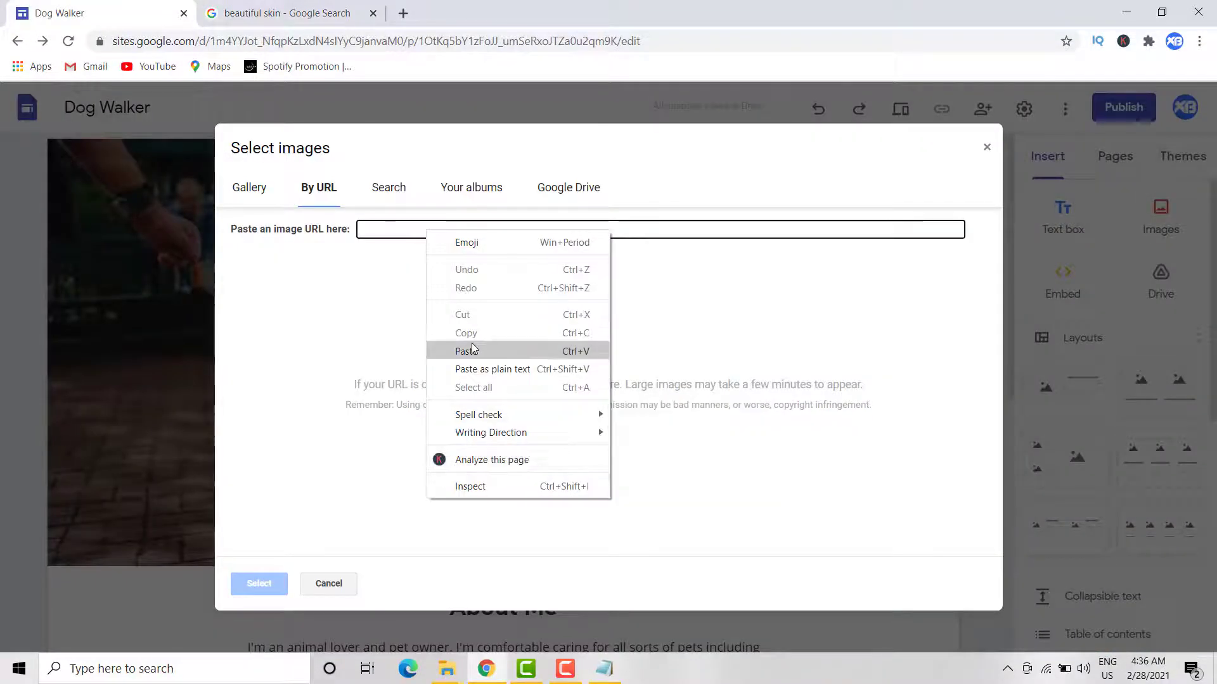
click(471, 350)
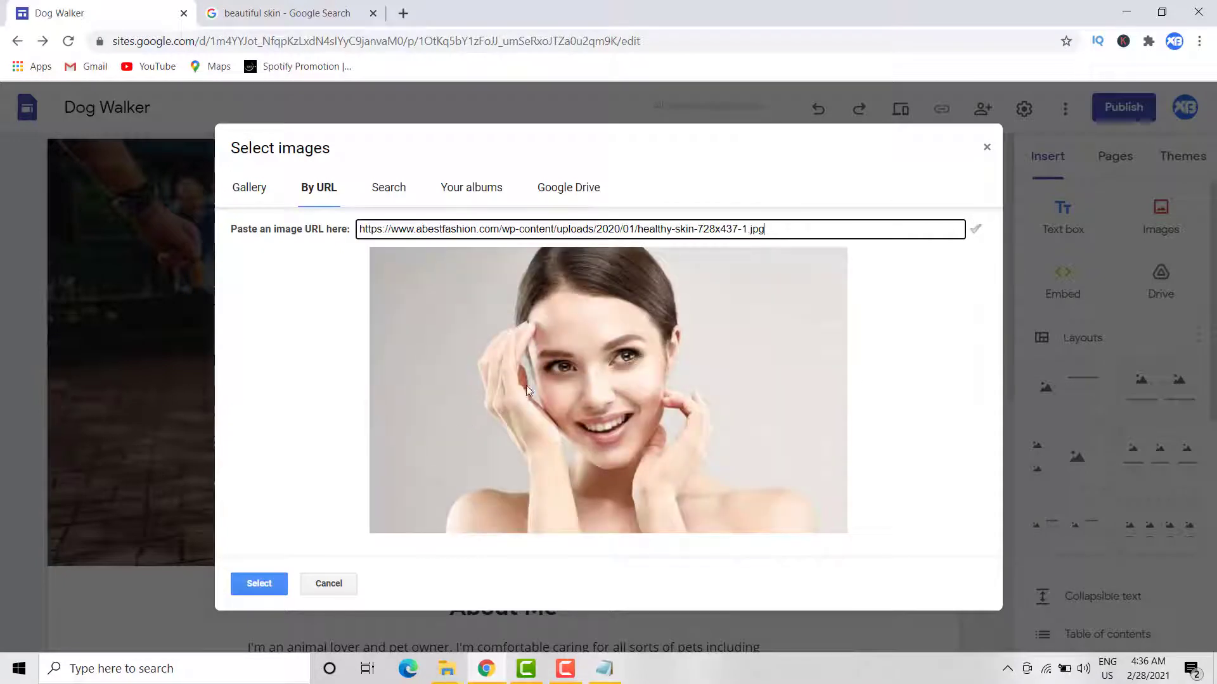
click(259, 583)
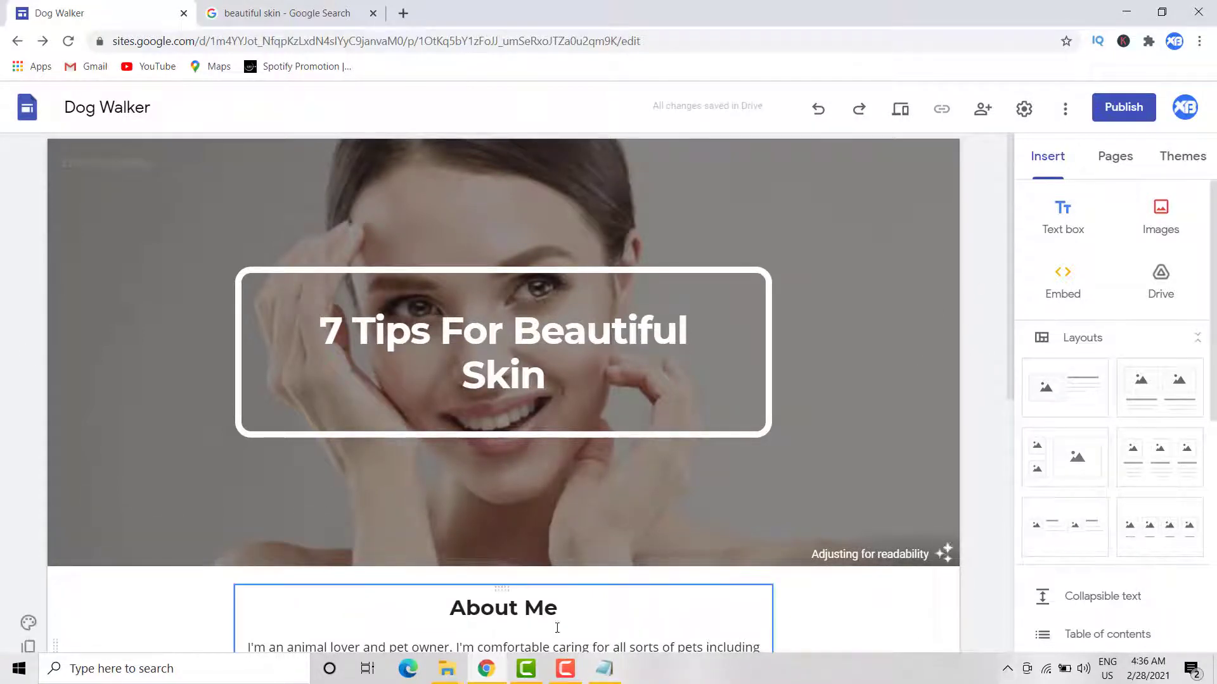
Step: Switch to the 7_Tips_For_Beautiful_Skin file in Notepad and copy the Summary heading with its two paragraphs
scroll(551, 589, down, 2)
mouse_move(604, 666)
click(599, 608)
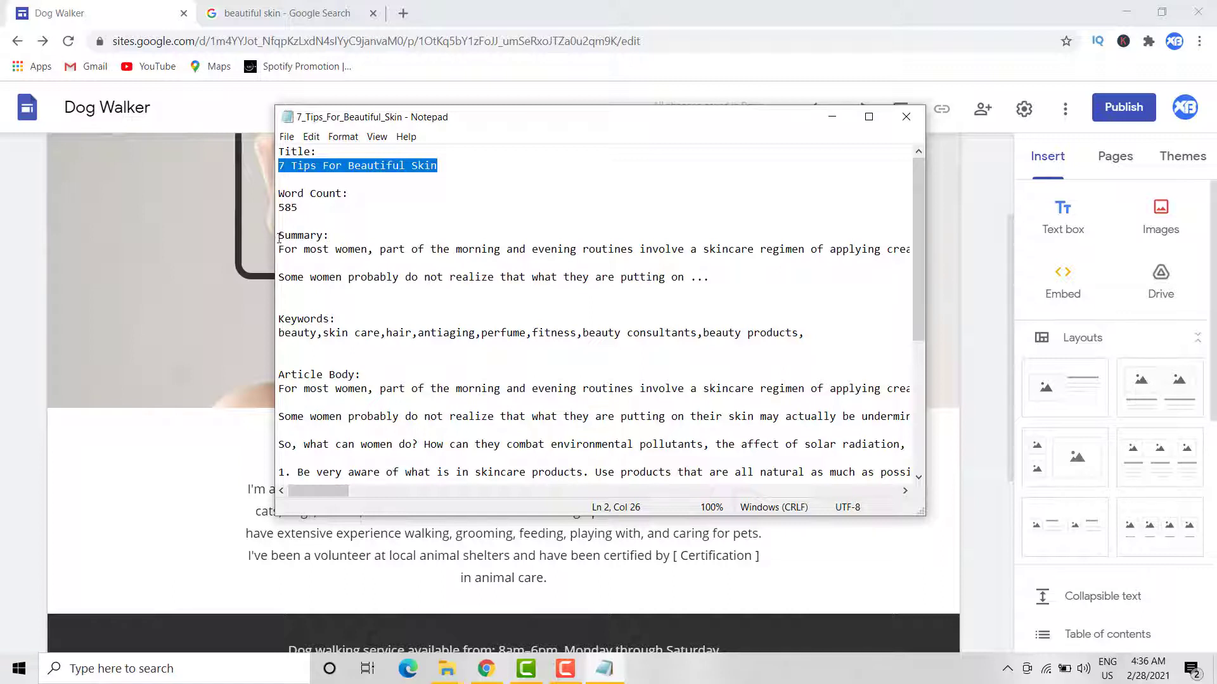
drag(279, 237, 710, 277)
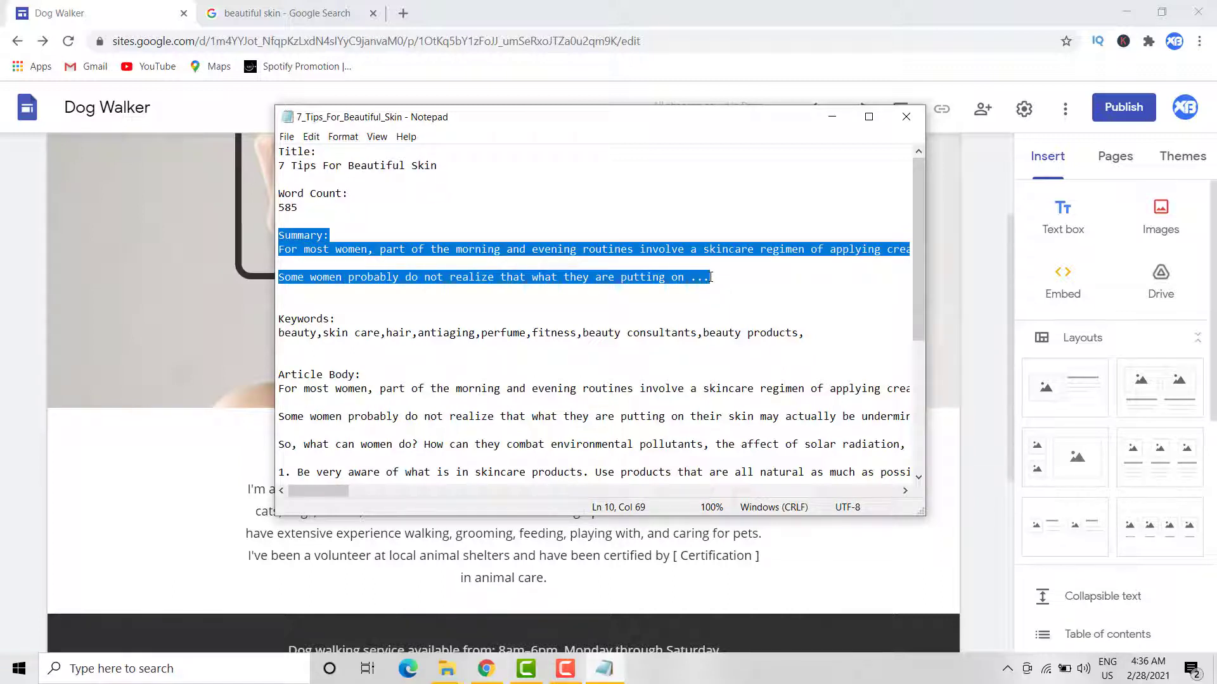
right_click(697, 272)
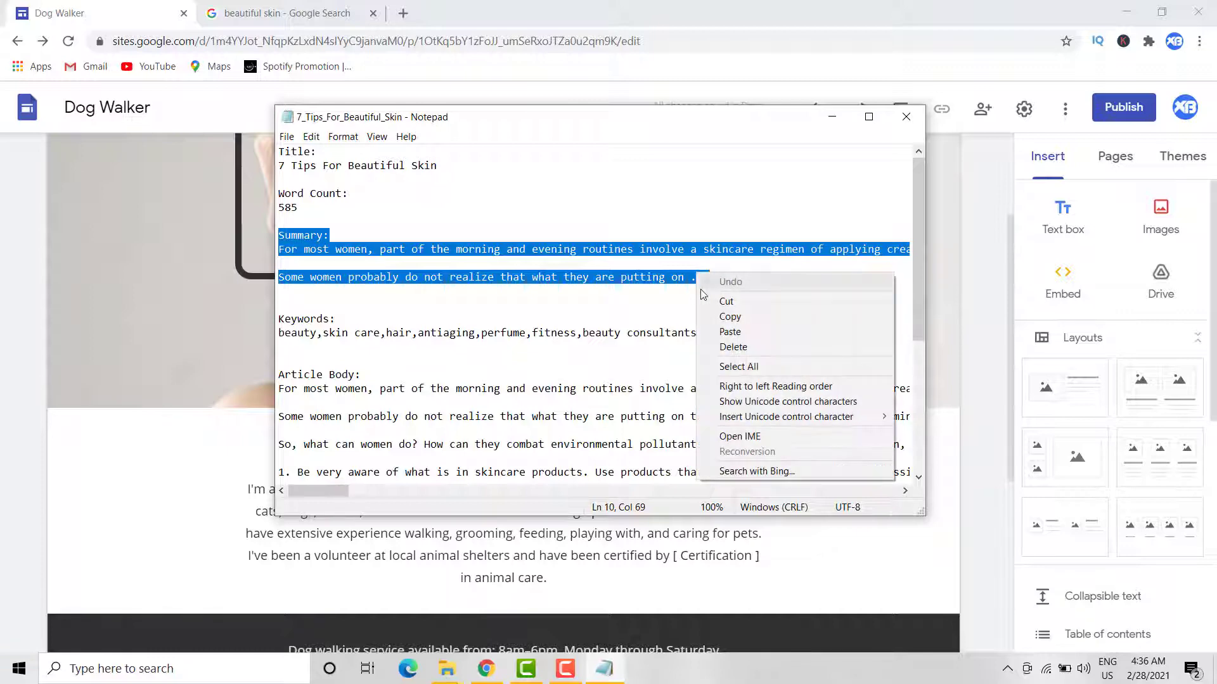
click(730, 317)
Step: Back in the site editor, replace the "About Me" heading and its paragraph with the copied Summary text
click(148, 463)
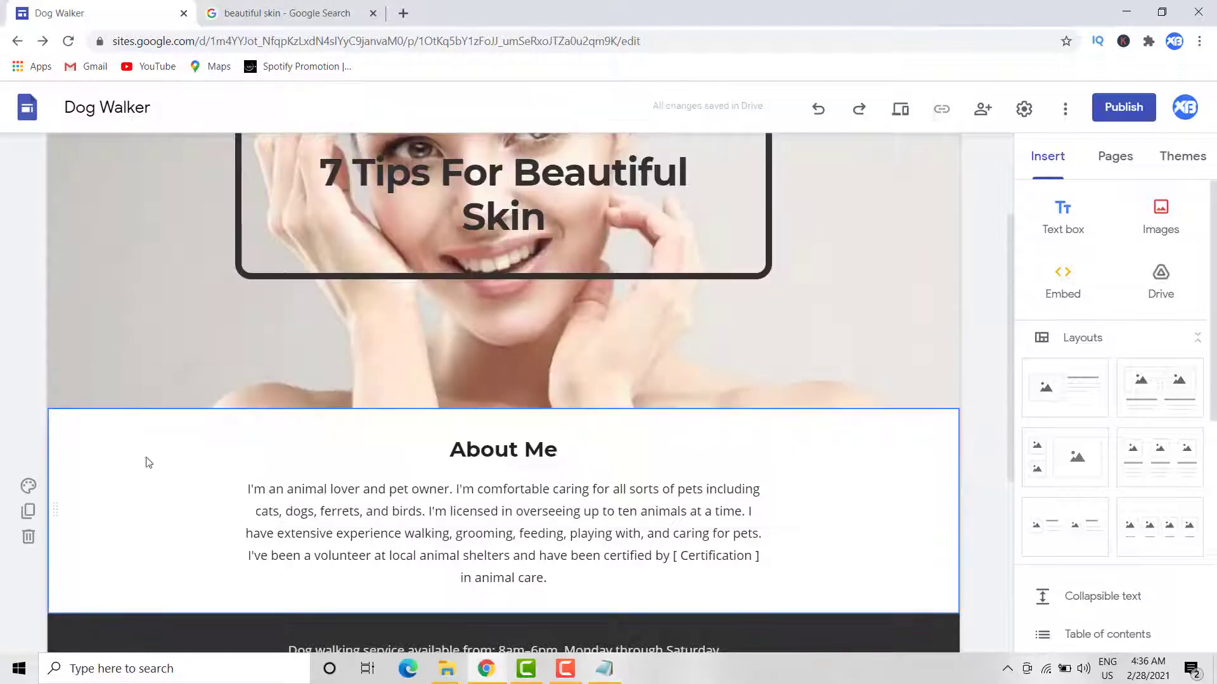
click(304, 452)
scroll(304, 454, down, 1)
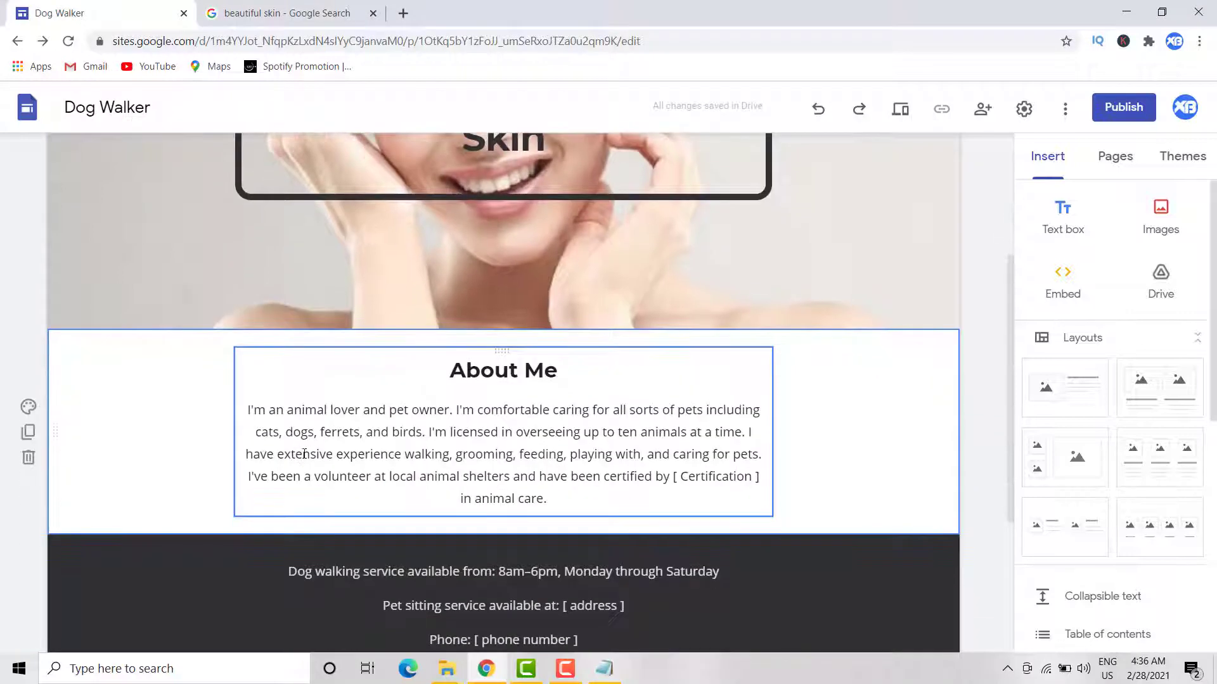
double_click(251, 410)
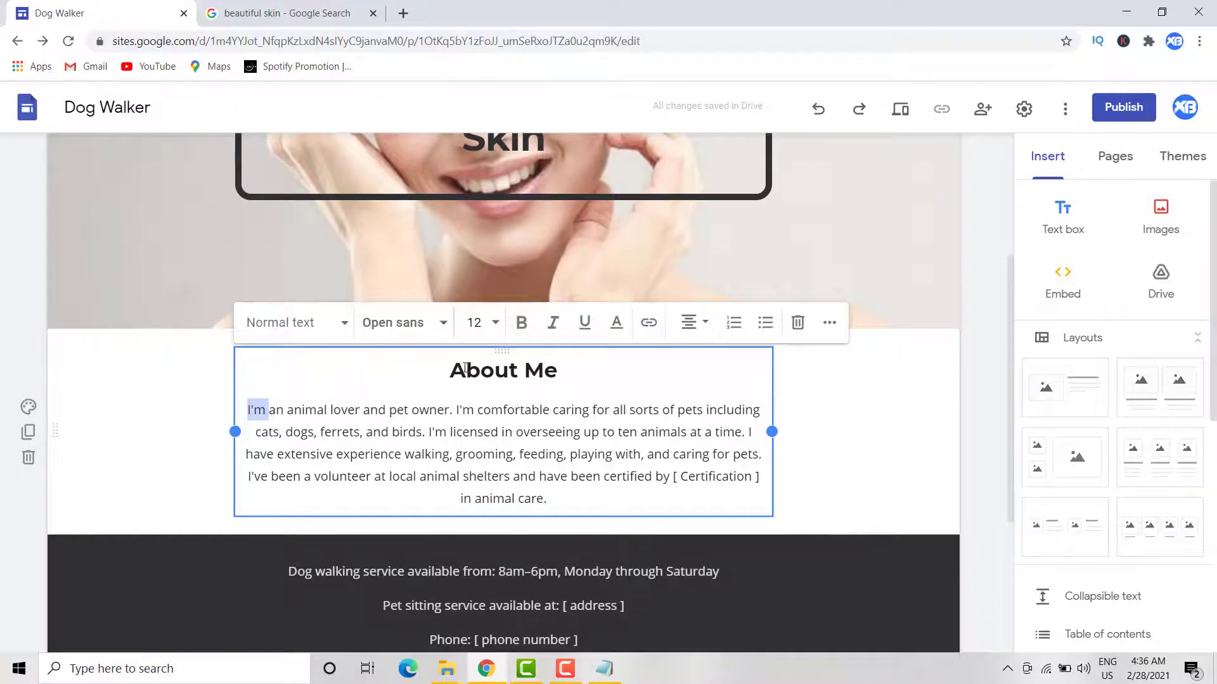
drag(465, 368, 578, 502)
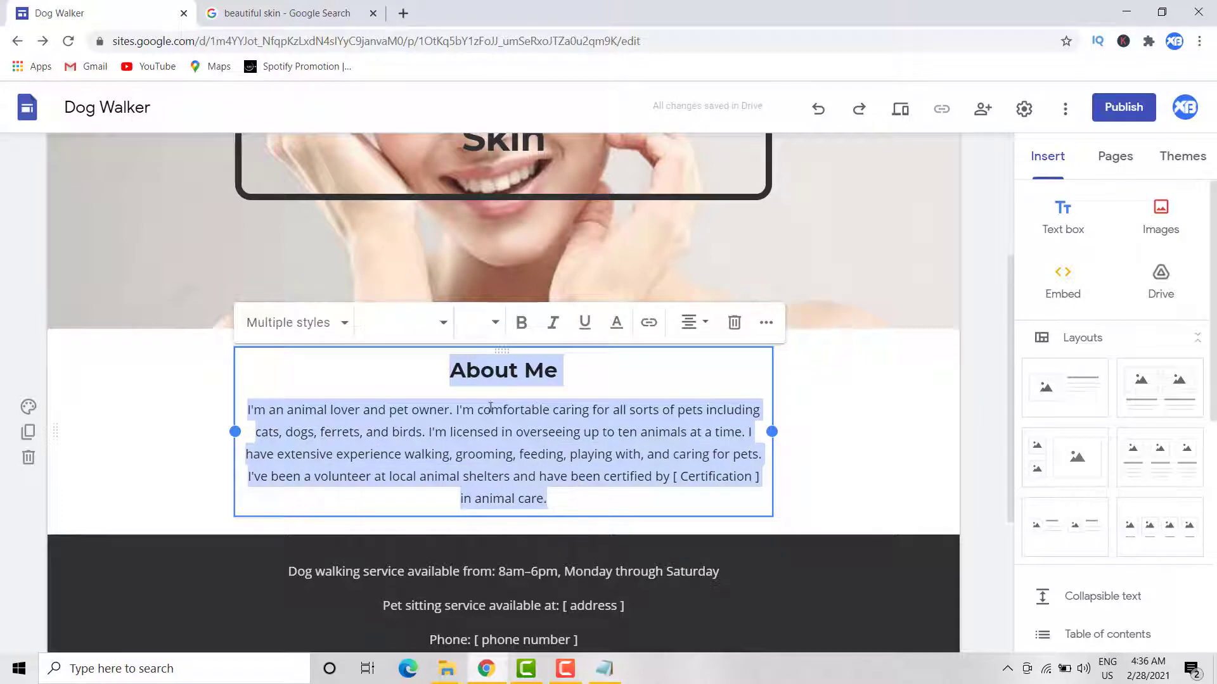
right_click(491, 408)
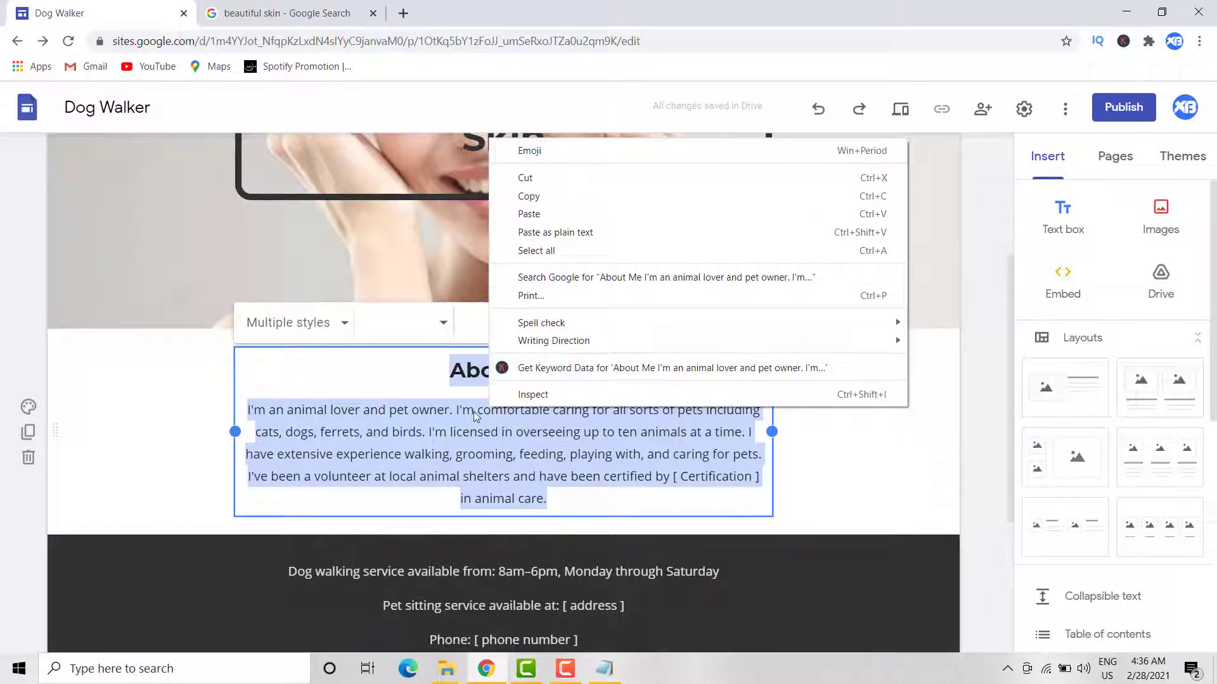
click(551, 214)
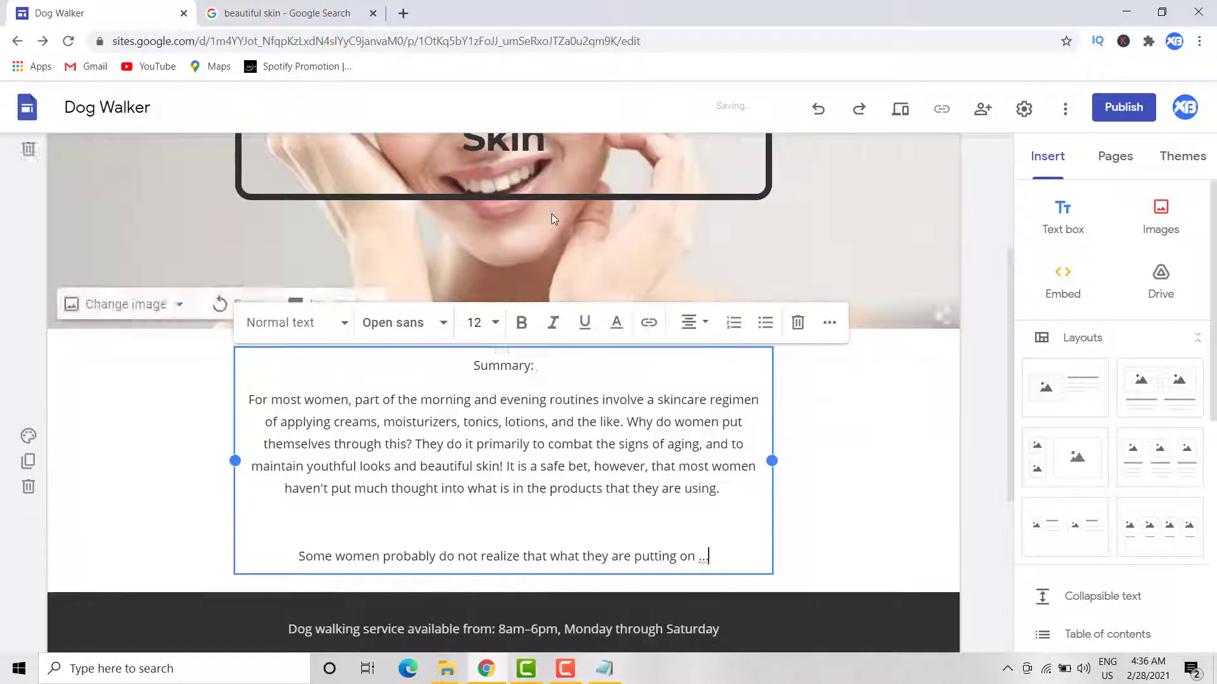
Step: Make the "Summary:" line bold and set its font size to 18
drag(543, 367, 473, 367)
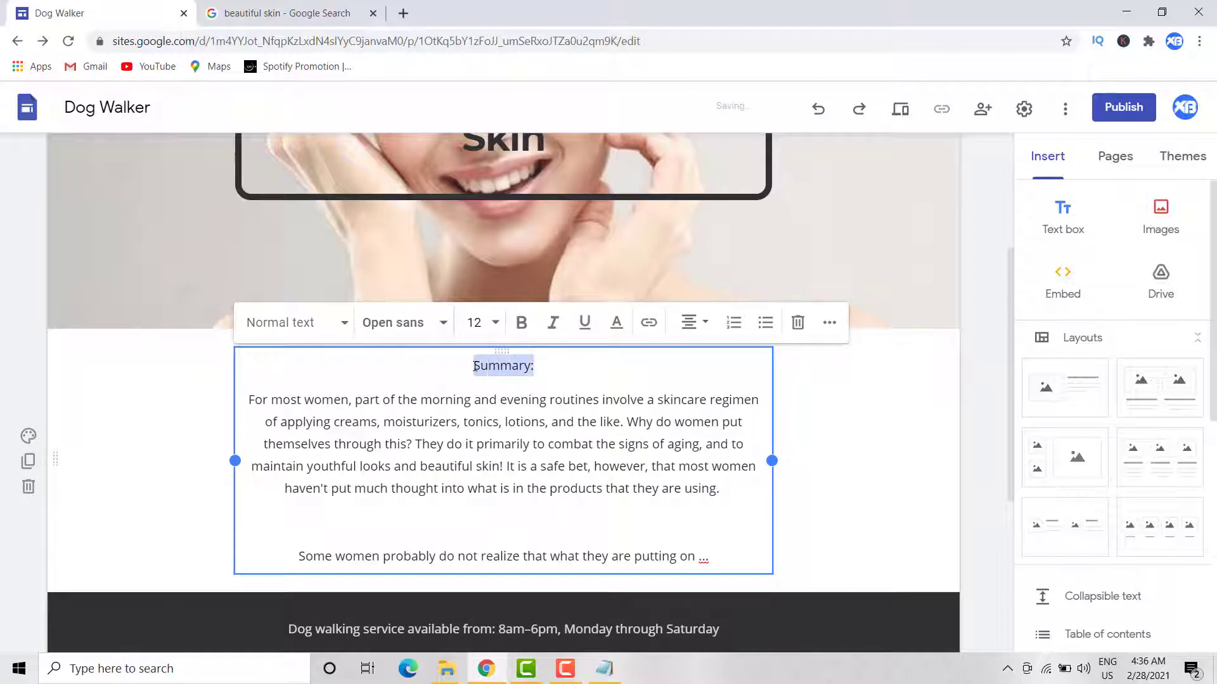
click(521, 324)
click(477, 323)
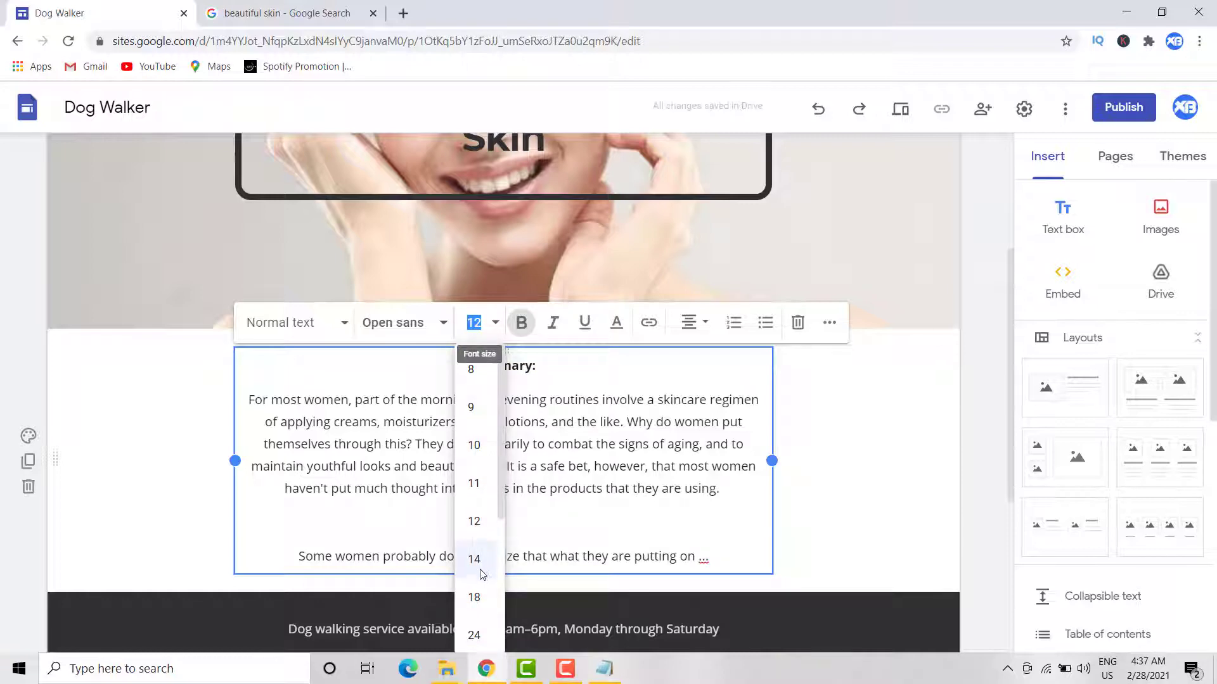
click(480, 598)
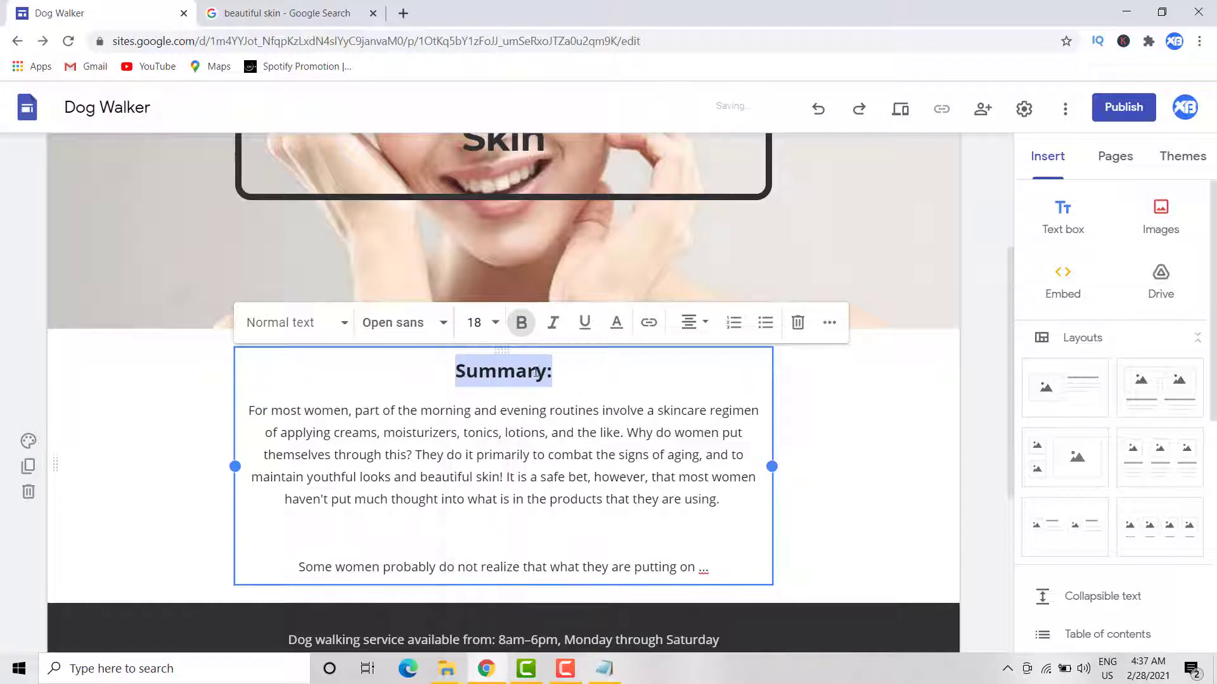
click(536, 433)
Step: Remove the blank line above "Some women probably do not realize", keeping that sentence as its own centered paragraph
scroll(332, 439, down, 1)
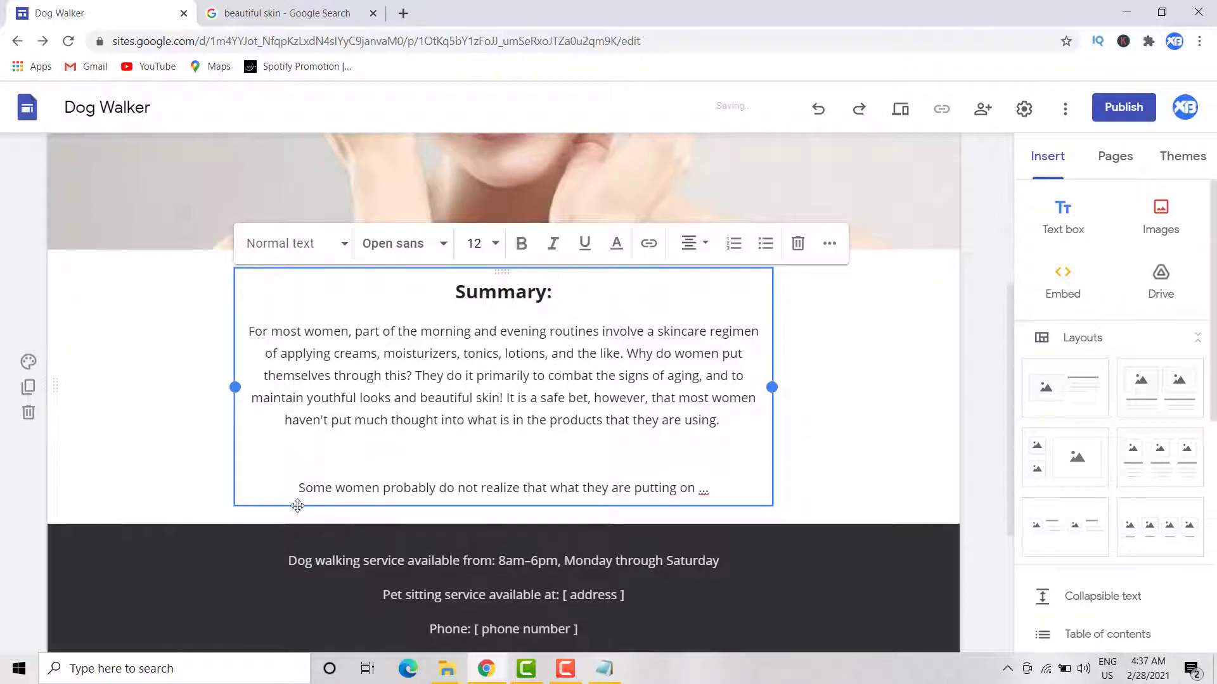
click(298, 488)
key(BackSpace)
key(BackSpace)
key(BackSpace)
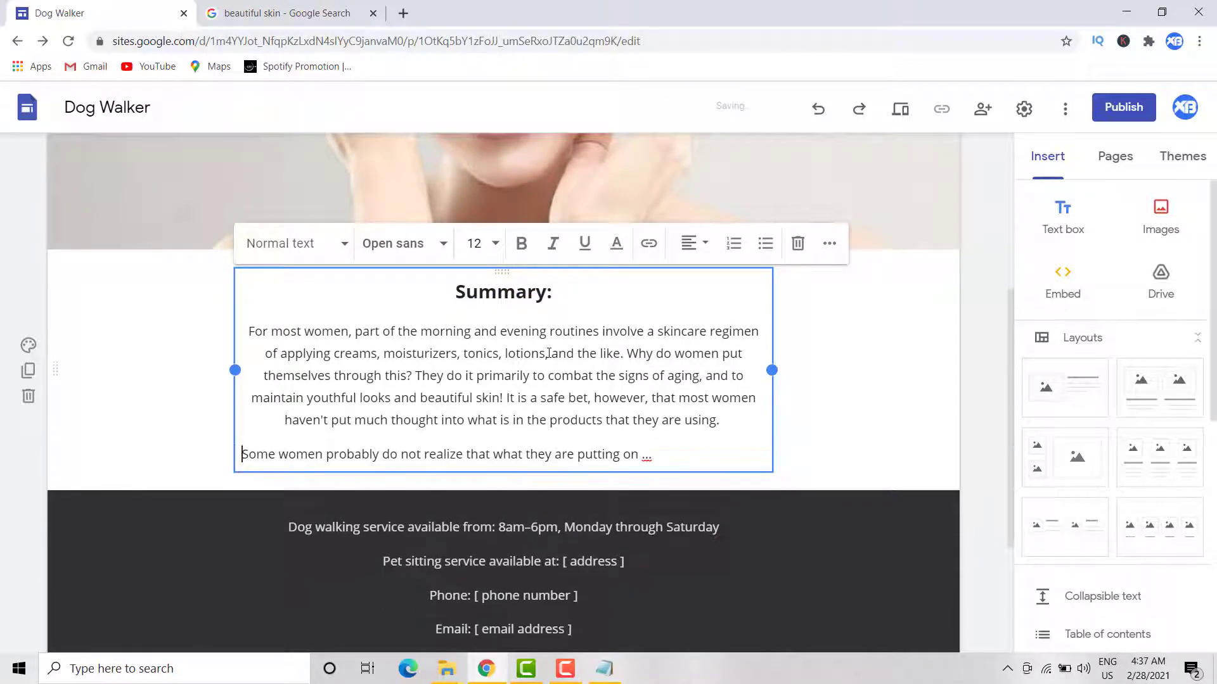
key(Return)
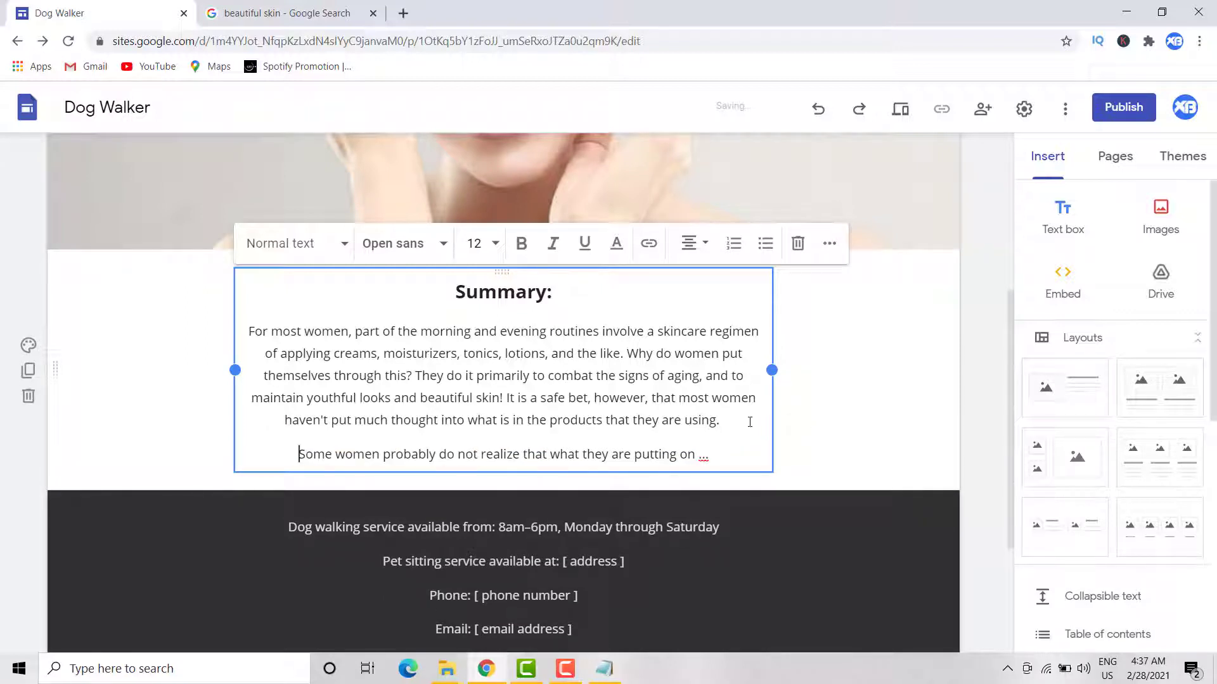
Step: Justify the Summary paragraph that begins "For most women"
drag(747, 420, 229, 334)
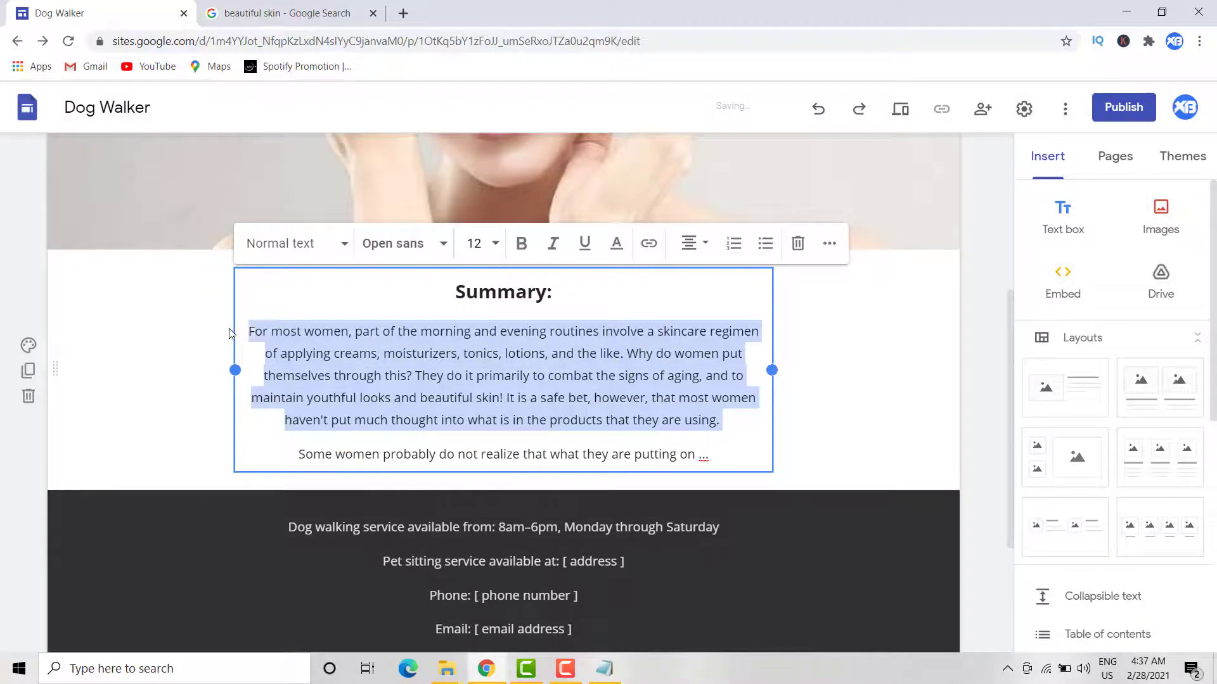
click(707, 247)
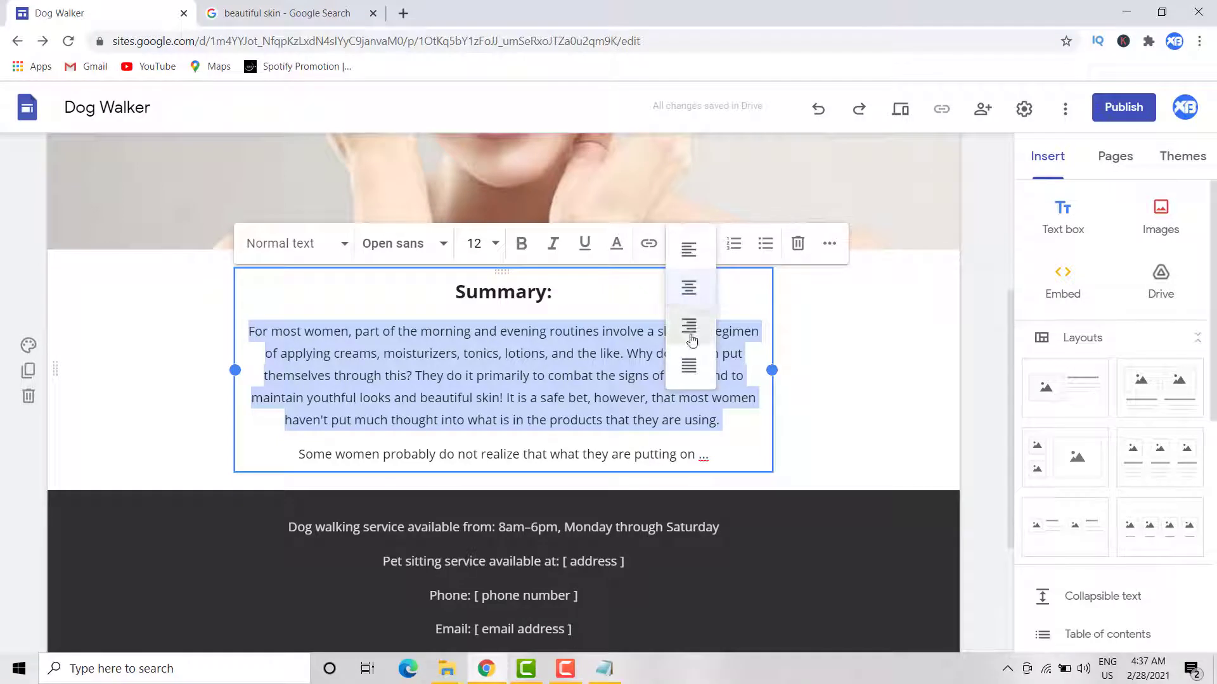
click(689, 365)
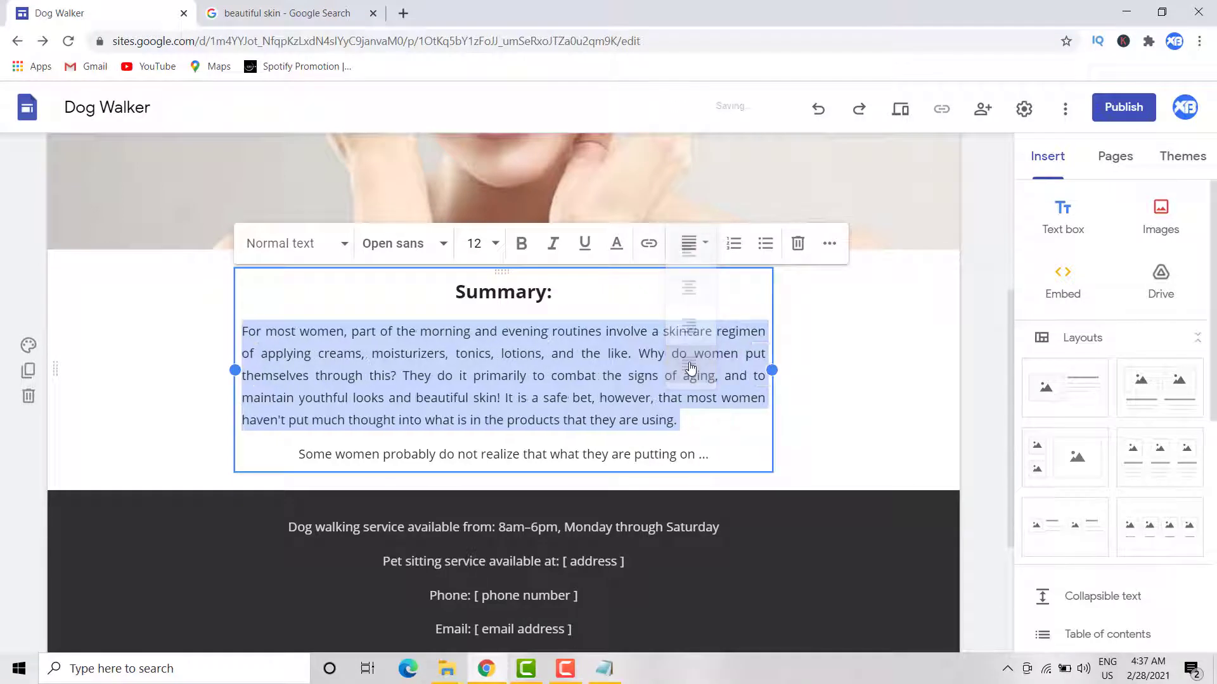
click(723, 434)
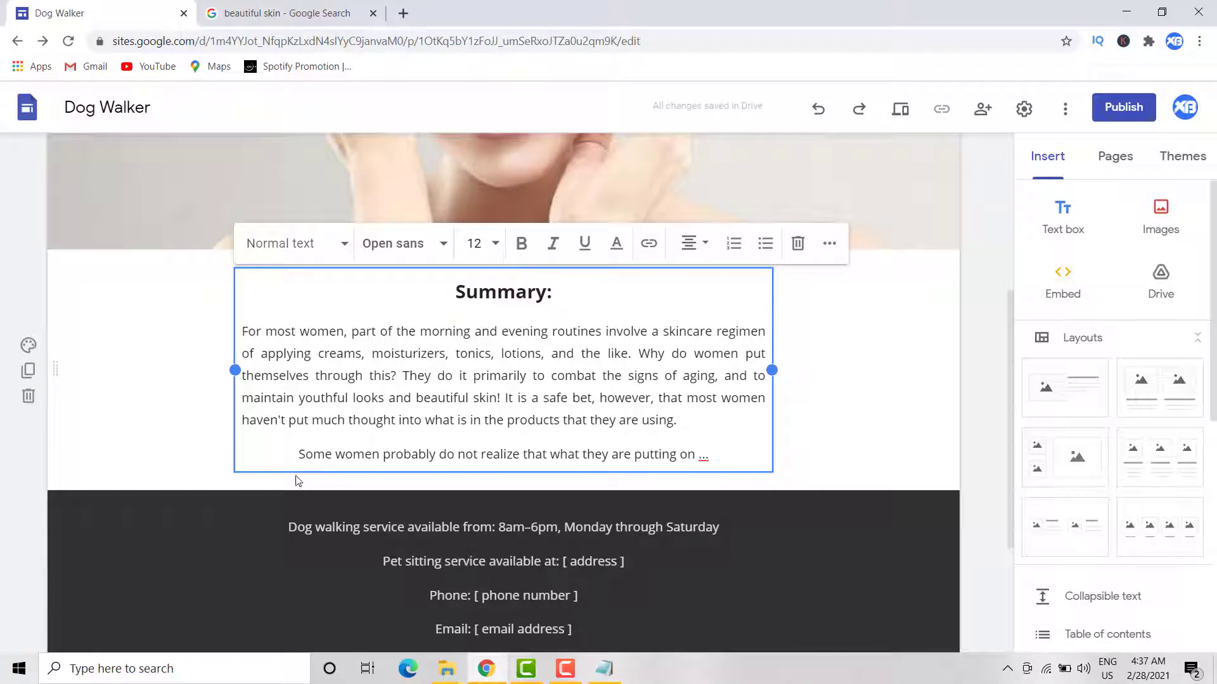
Step: Merge the "Some women probably do not realize" line into the justified paragraph above, and split it off again to match its alignment
click(299, 454)
key(ctrl+shift+l)
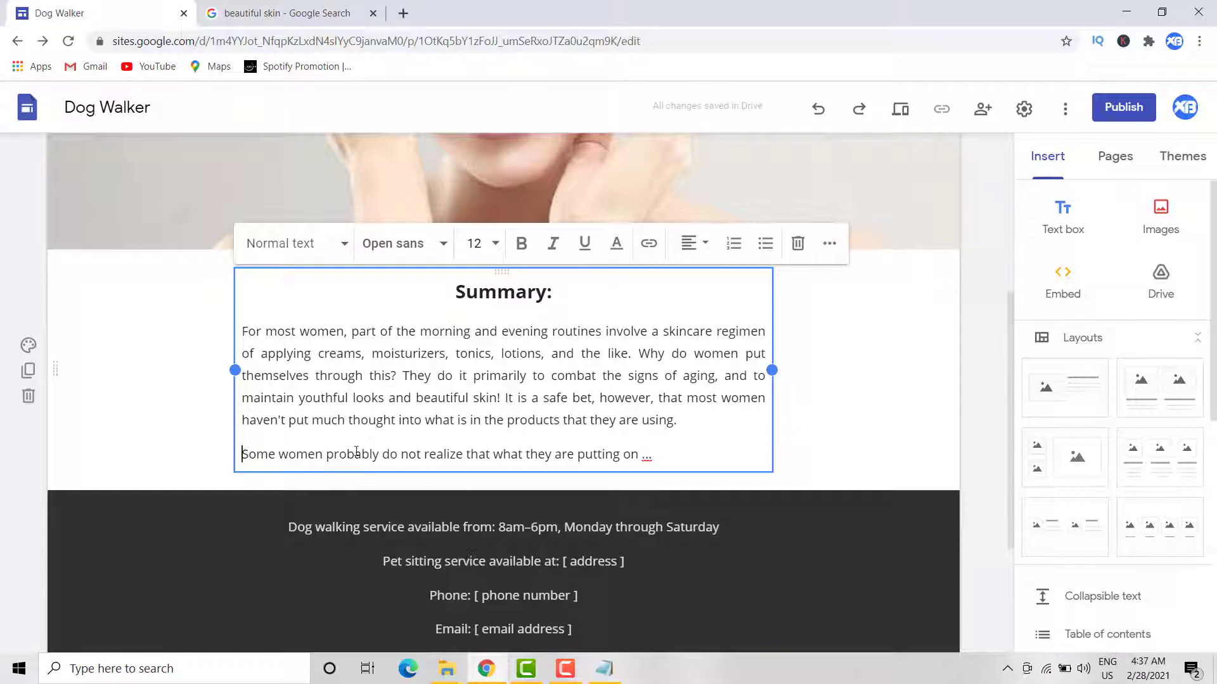
key(BackSpace)
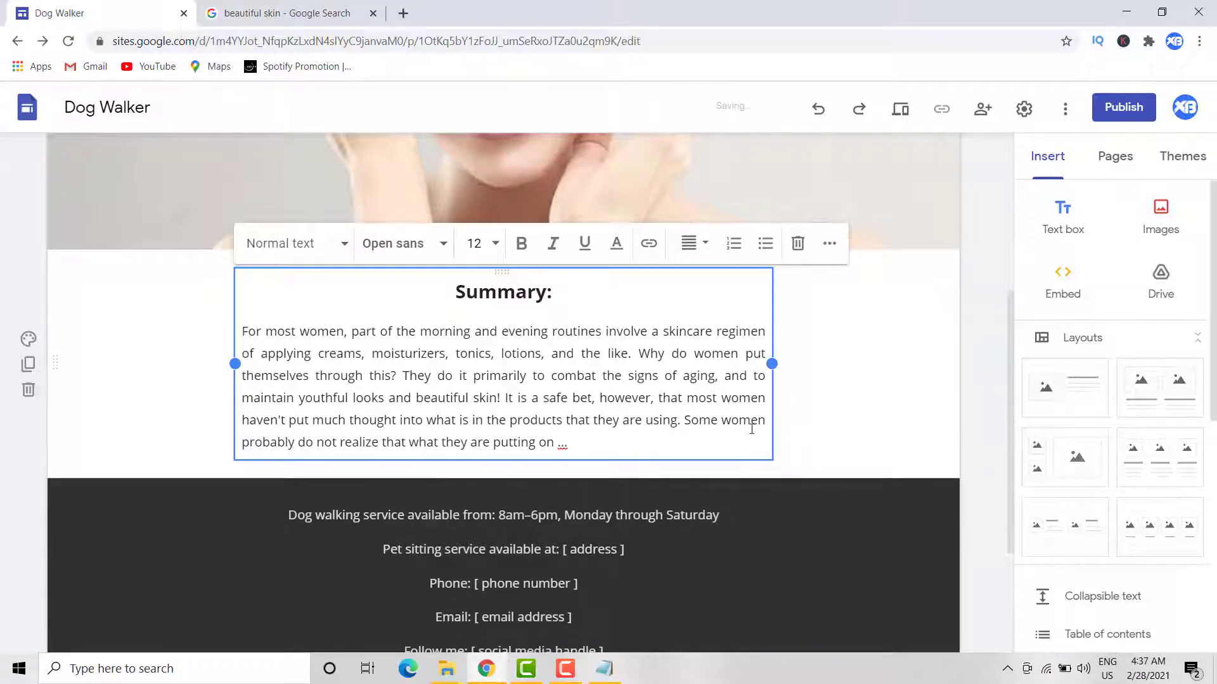
key(Return)
click(887, 397)
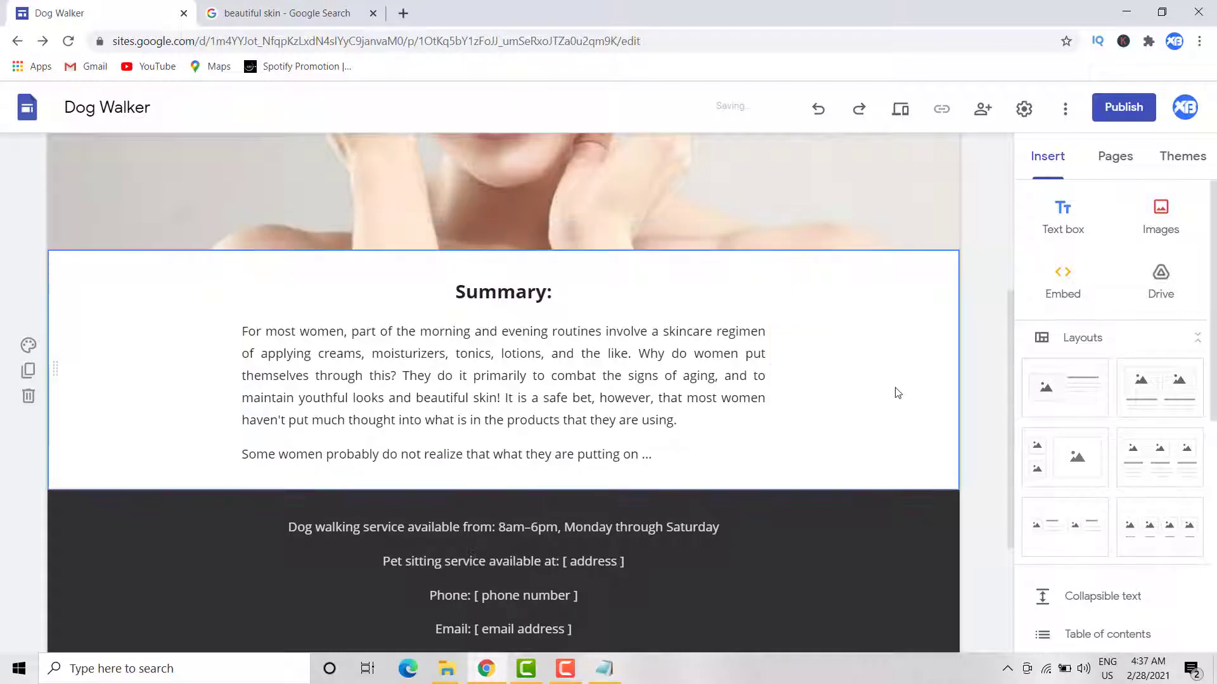
Step: Indent the first line of the "For most women" paragraph with a few spaces
click(491, 344)
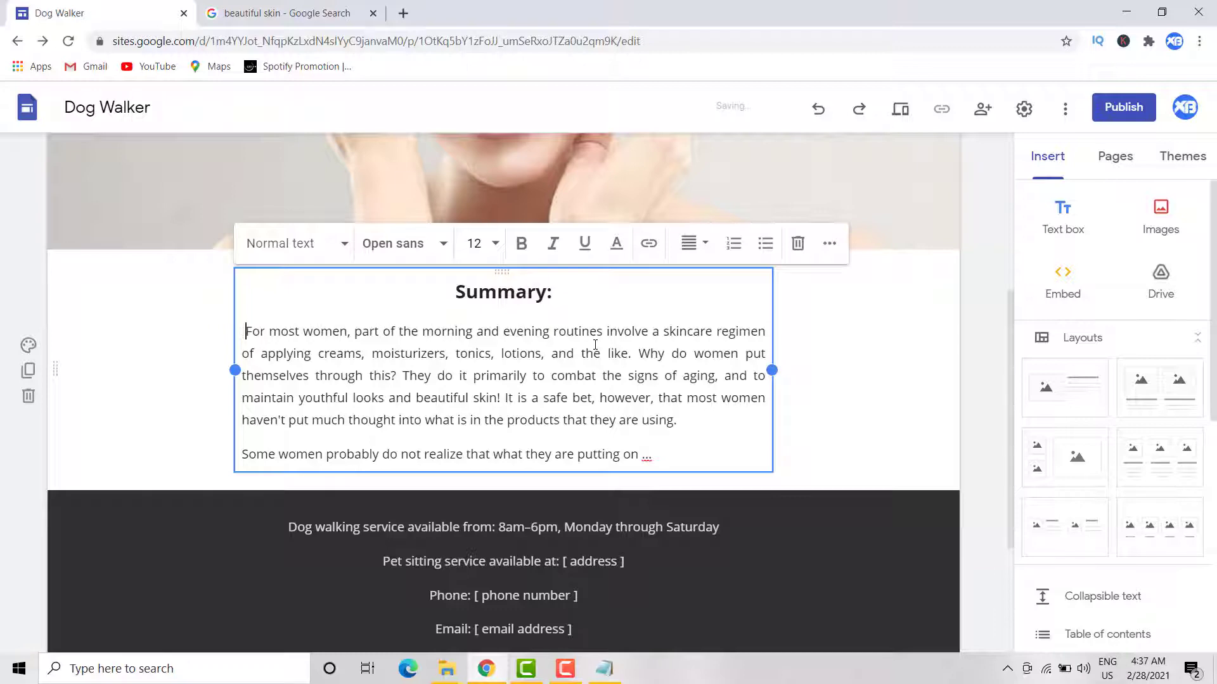
click(864, 354)
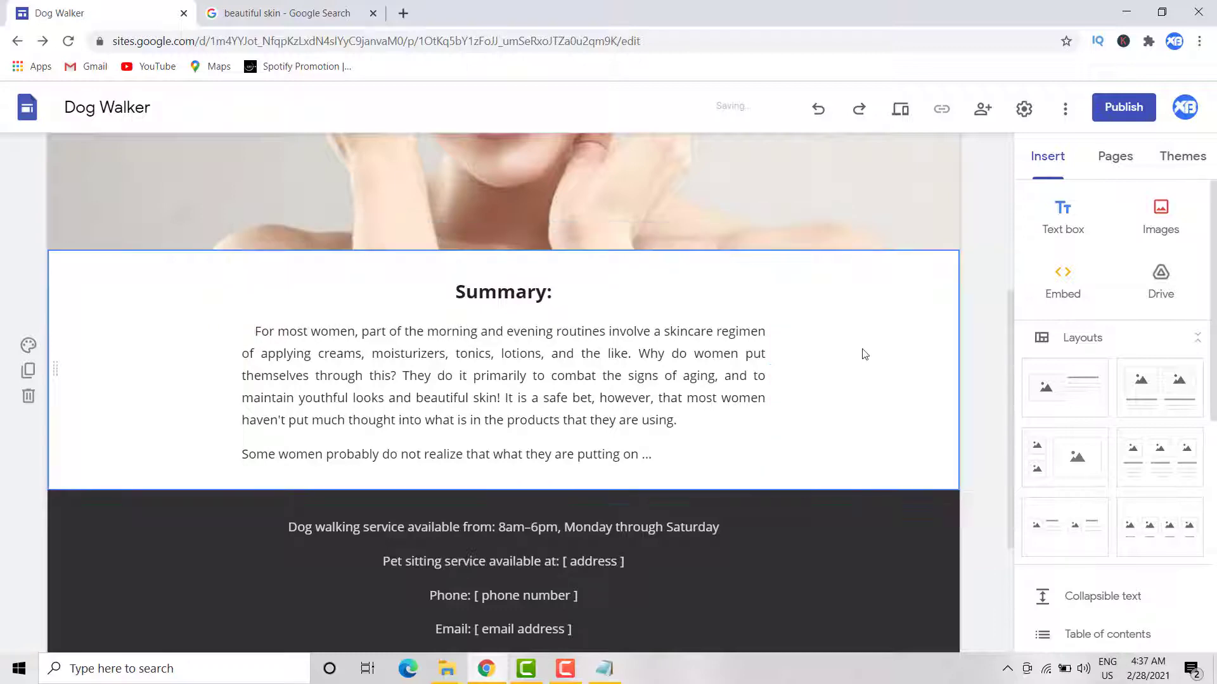
scroll(640, 538, down, 3)
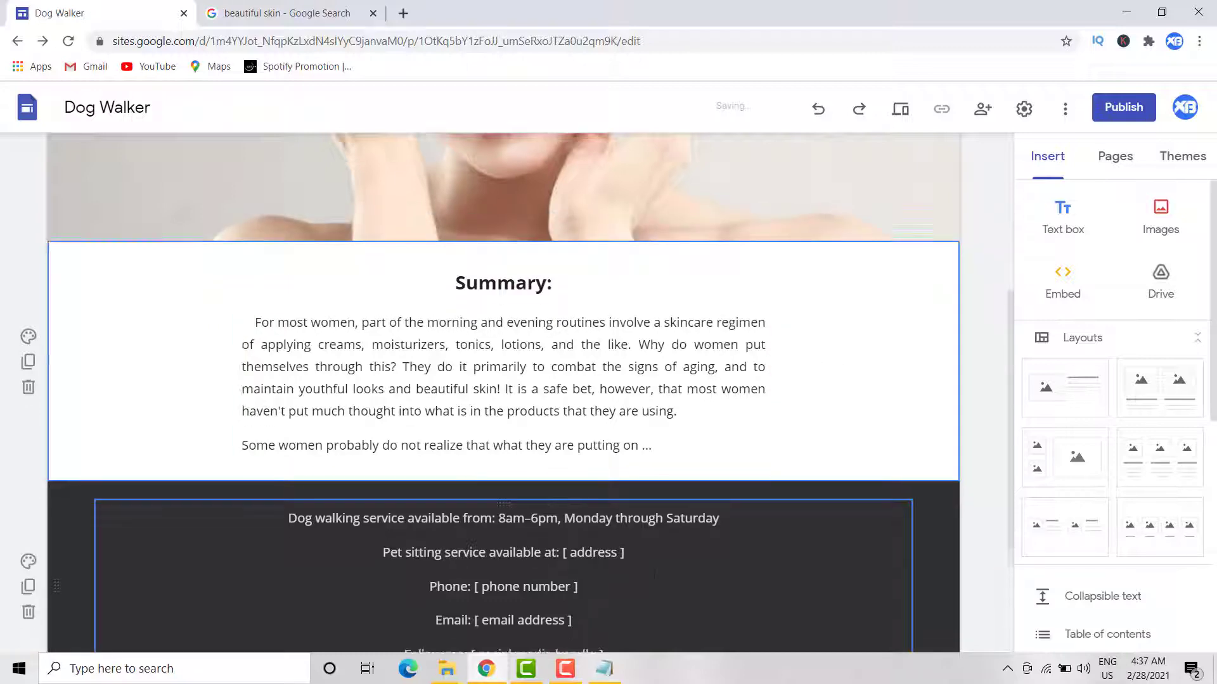
Step: Switch to the 7_Tips_For_Beautiful_Skin file in Notepad and copy the whole text under Article Body
mouse_move(604, 669)
click(596, 615)
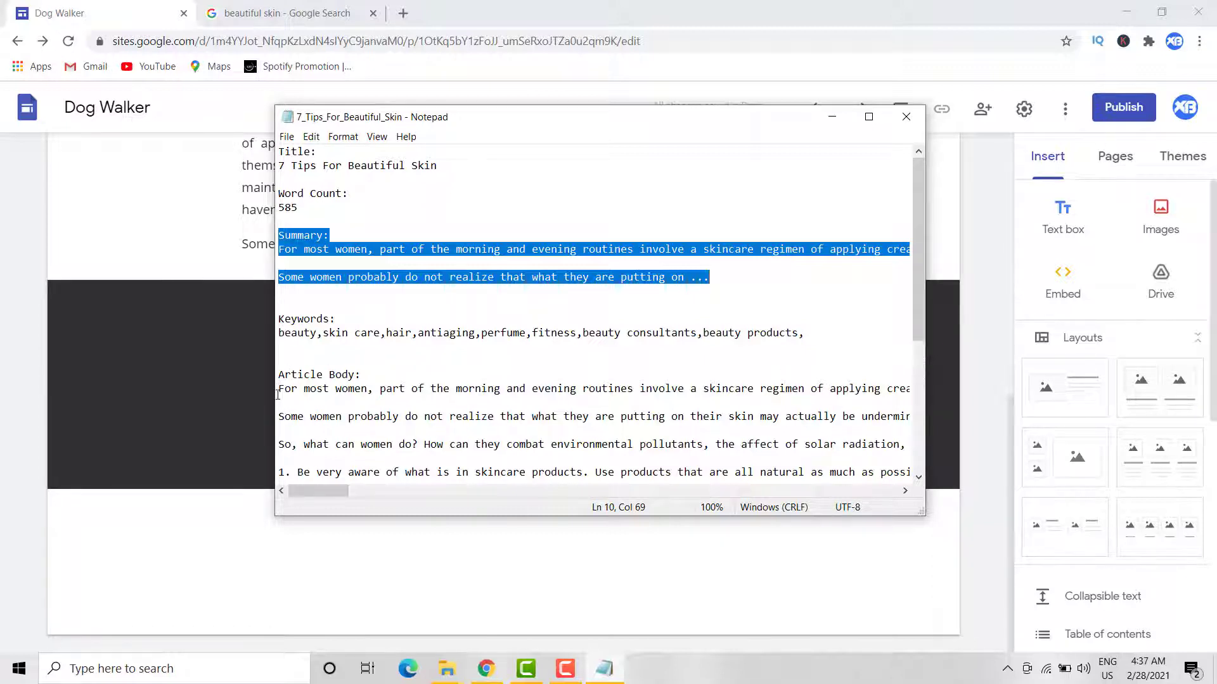
drag(277, 391, 395, 494)
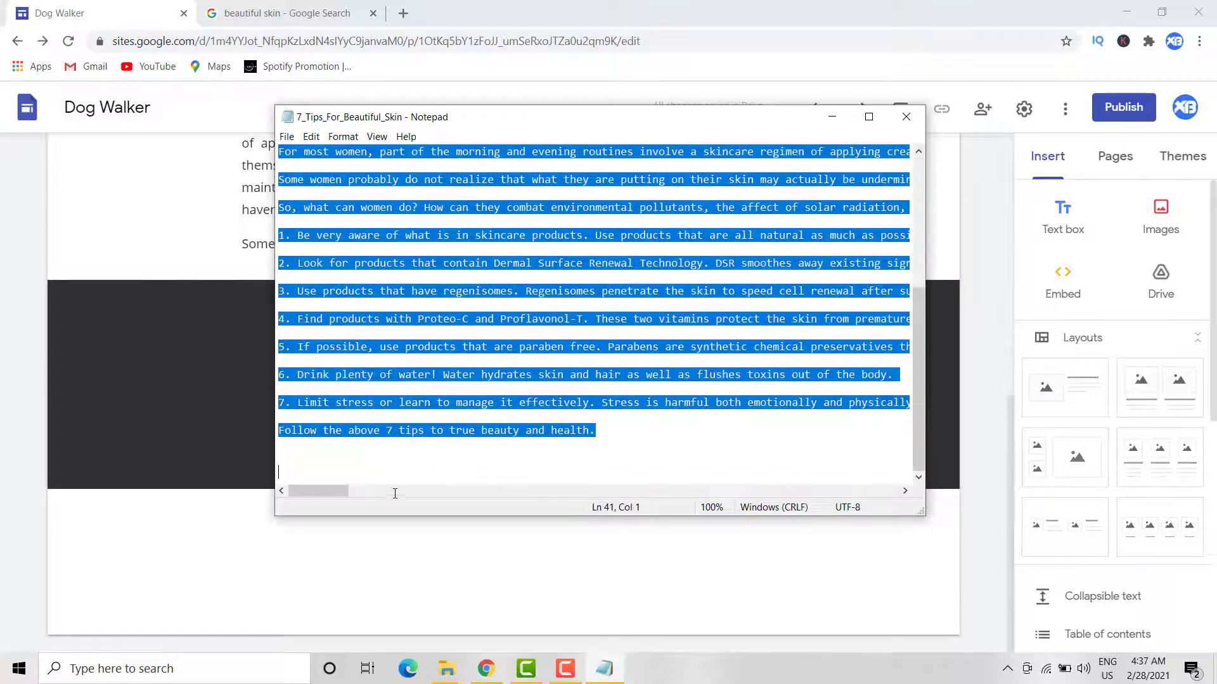
right_click(592, 432)
click(627, 475)
Step: Replace the dog walking contact text in the dark section with the copied article body
click(113, 356)
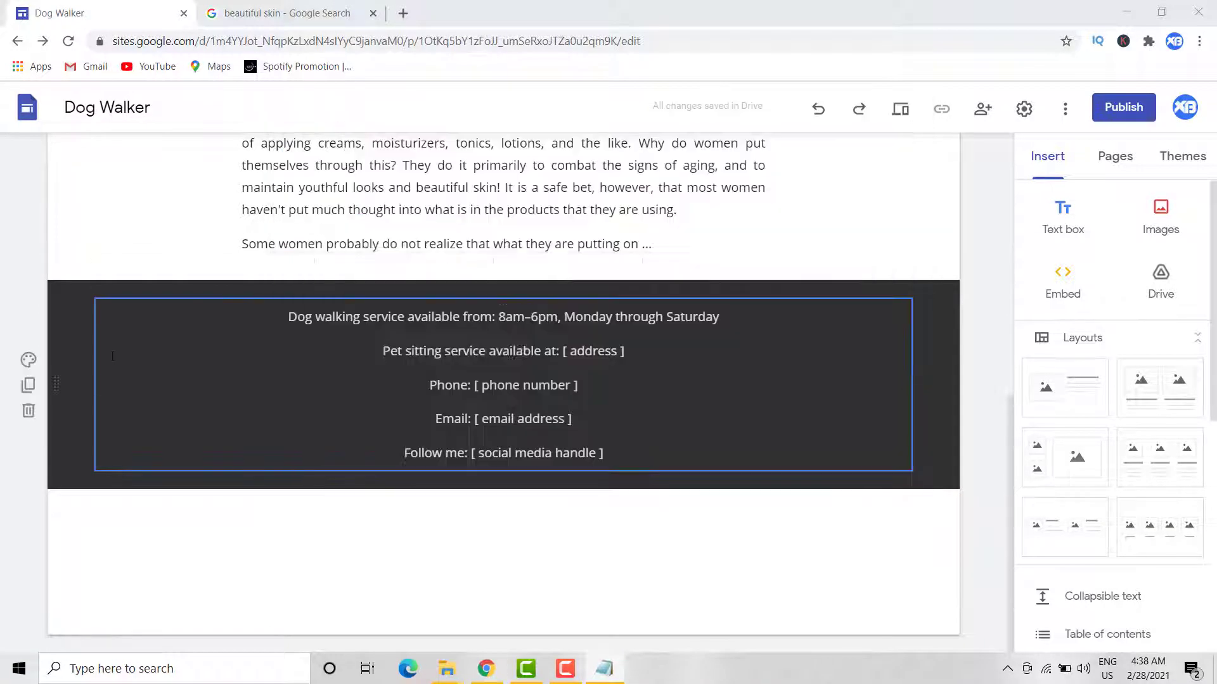
click(113, 356)
drag(289, 316, 616, 462)
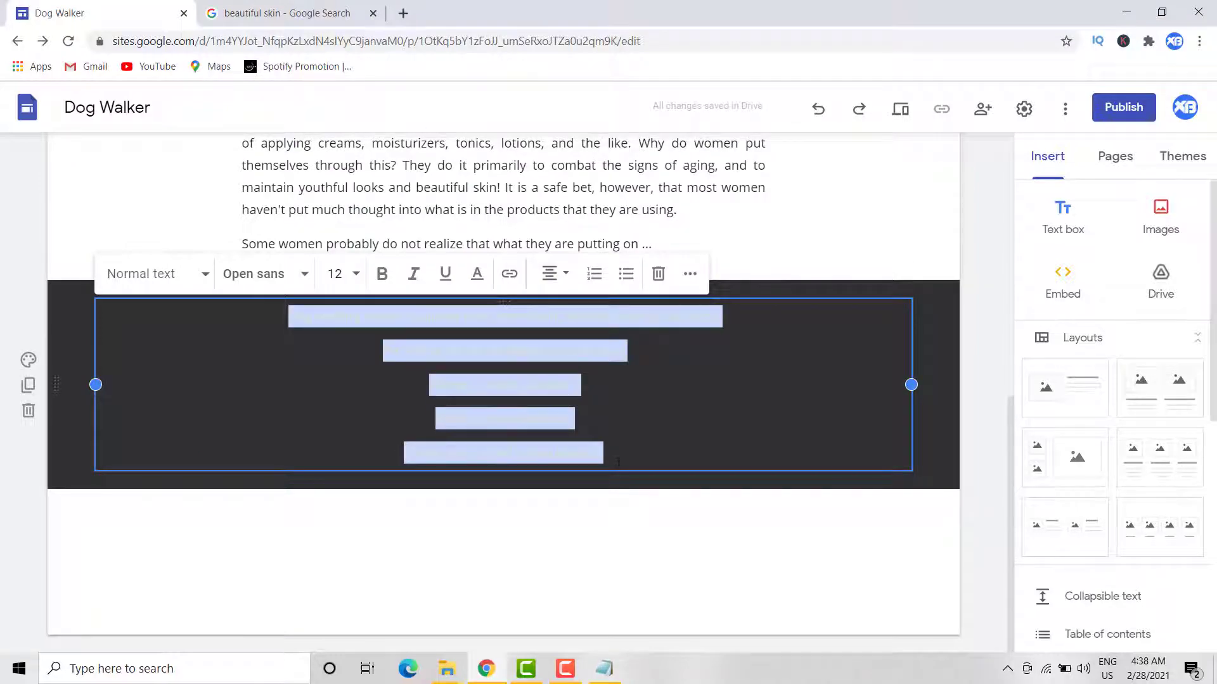
key(ctrl+v)
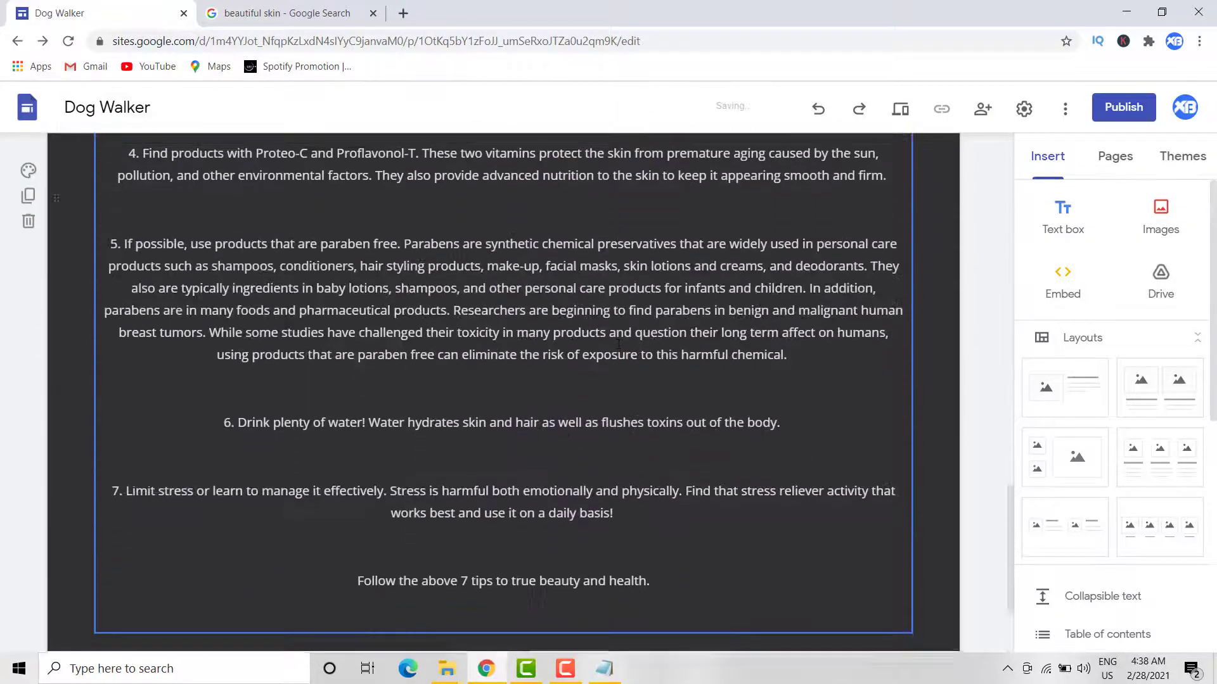
Step: Justify the article body's first paragraph, which begins "For most women"
scroll(355, 427, up, 15)
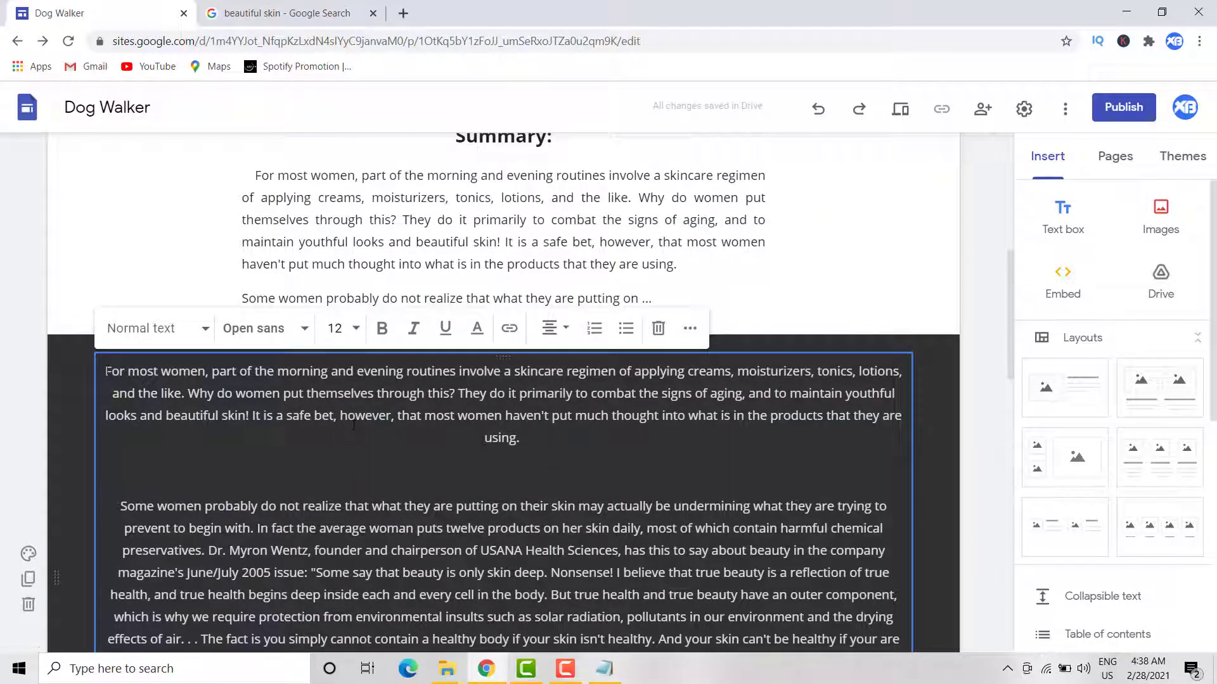
drag(109, 371, 580, 455)
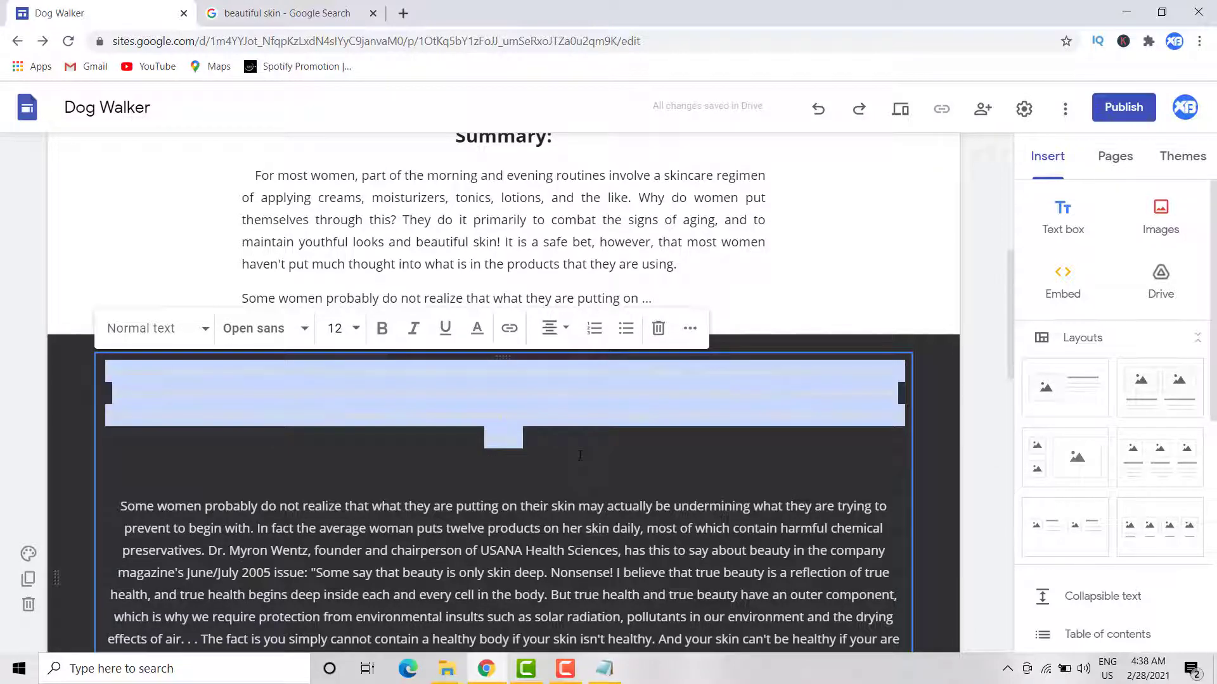
click(552, 328)
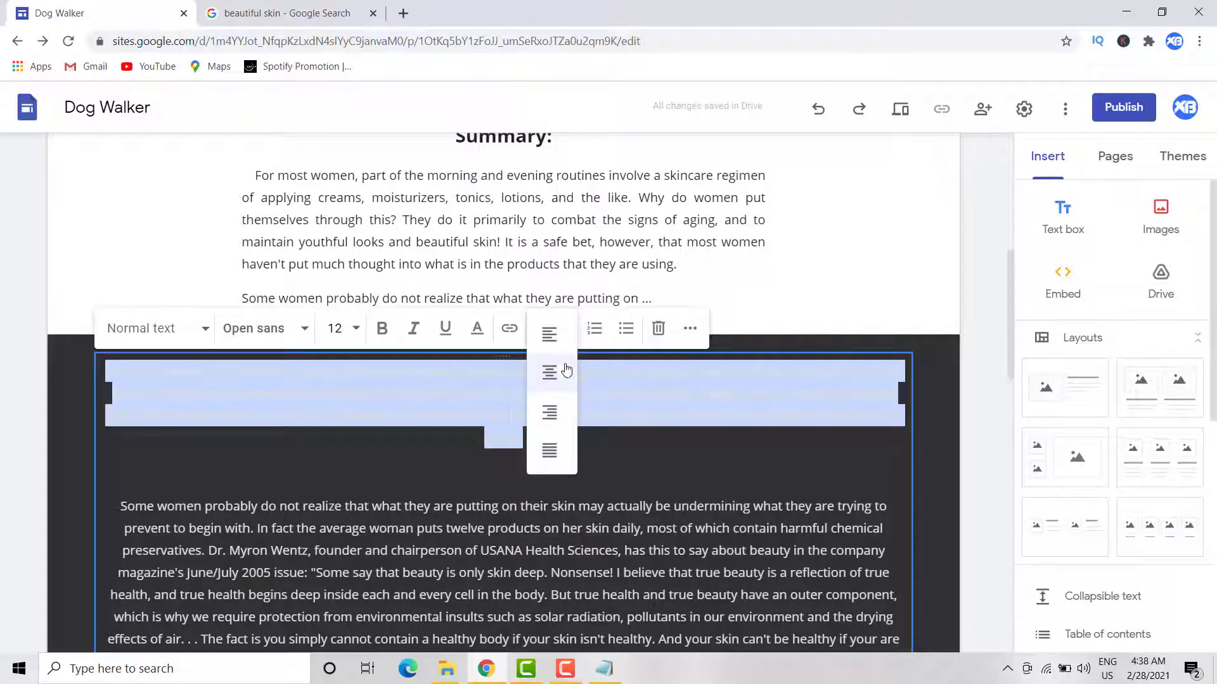
click(550, 451)
click(504, 472)
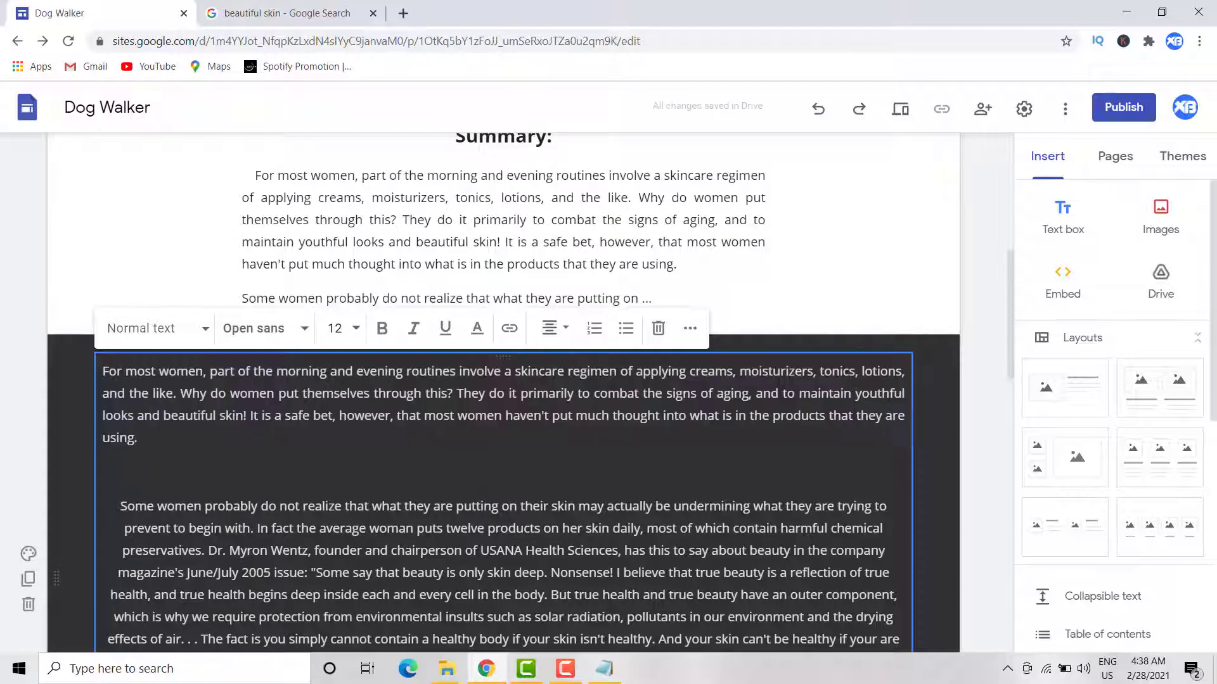
Step: Justify the article paragraph beginning "Some women probably do not realize" and remove the blank line above it
scroll(503, 393, down, 3)
drag(122, 347, 312, 523)
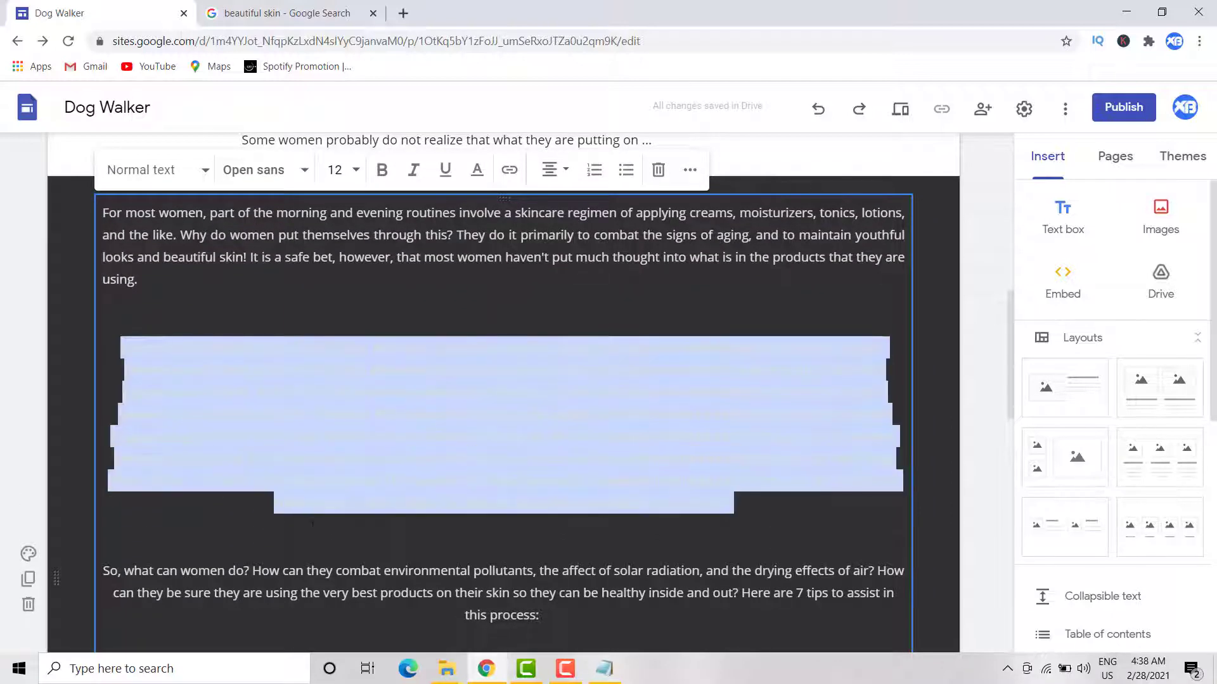
click(556, 171)
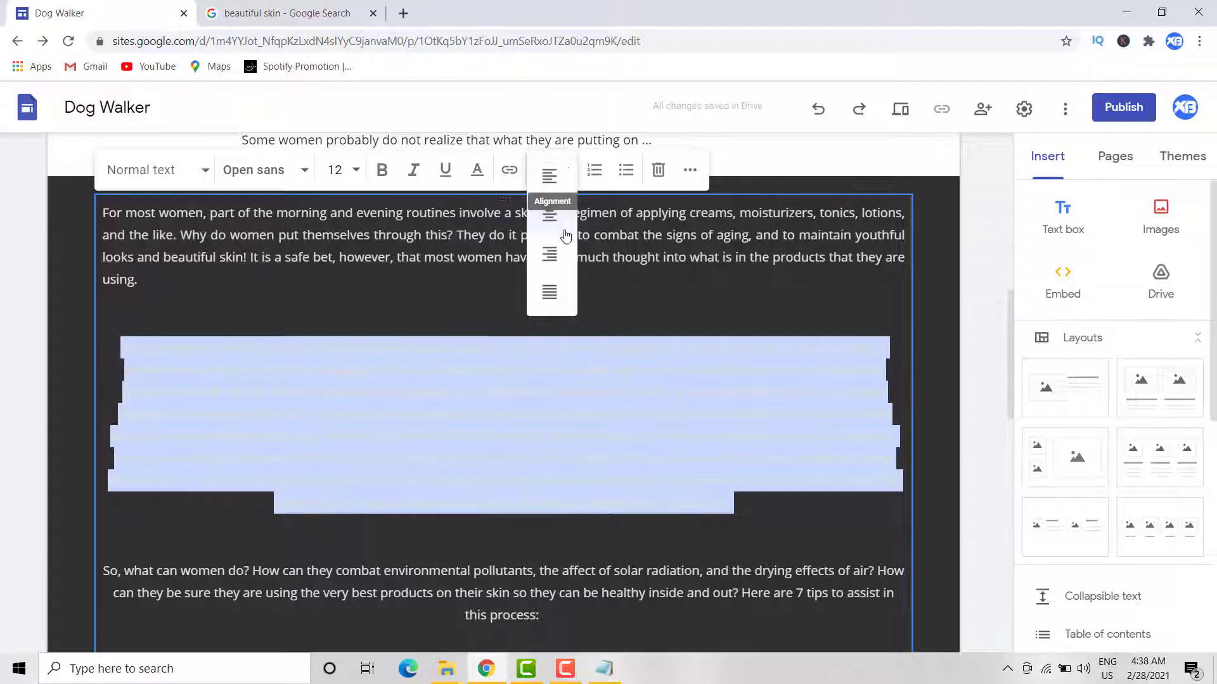
click(549, 292)
click(105, 329)
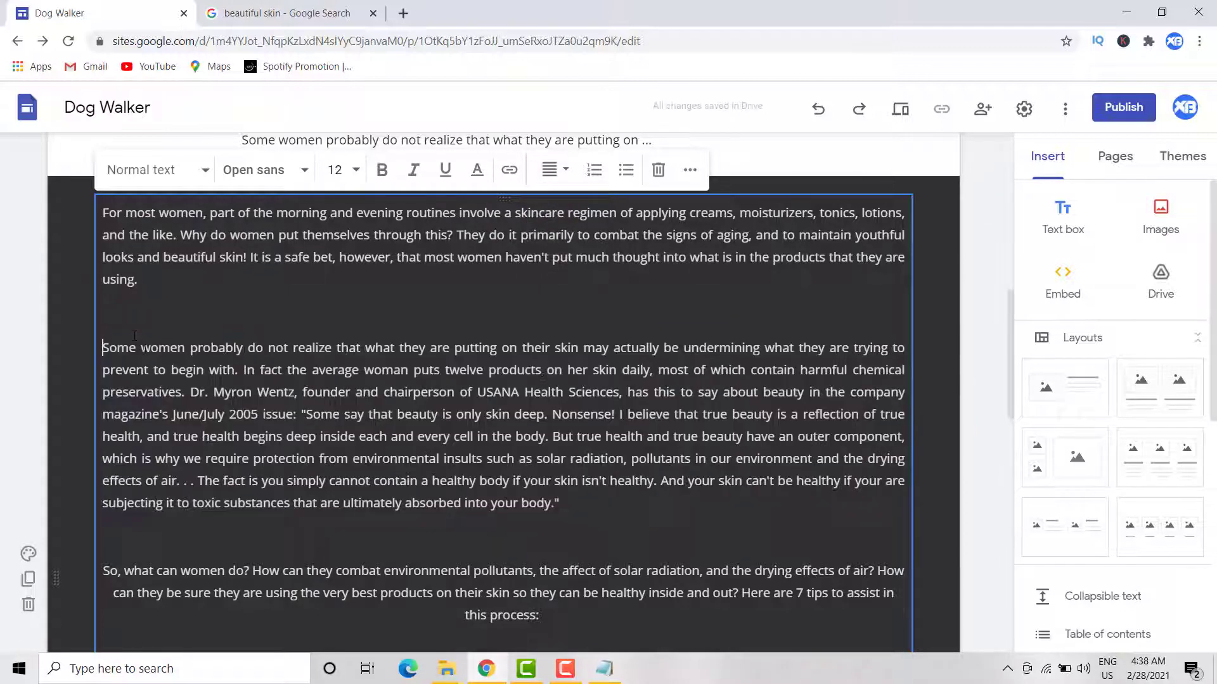
key(BackSpace)
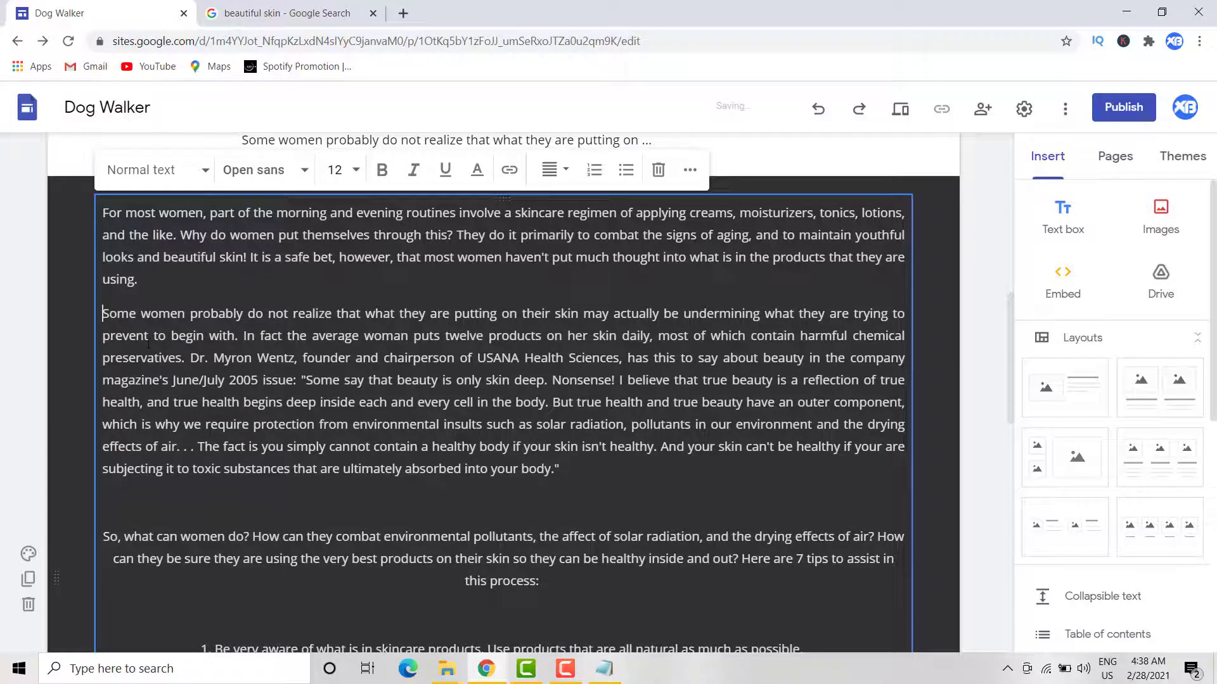
Step: Left-align tips 1 through 4 in the article body
scroll(330, 575, down, 1)
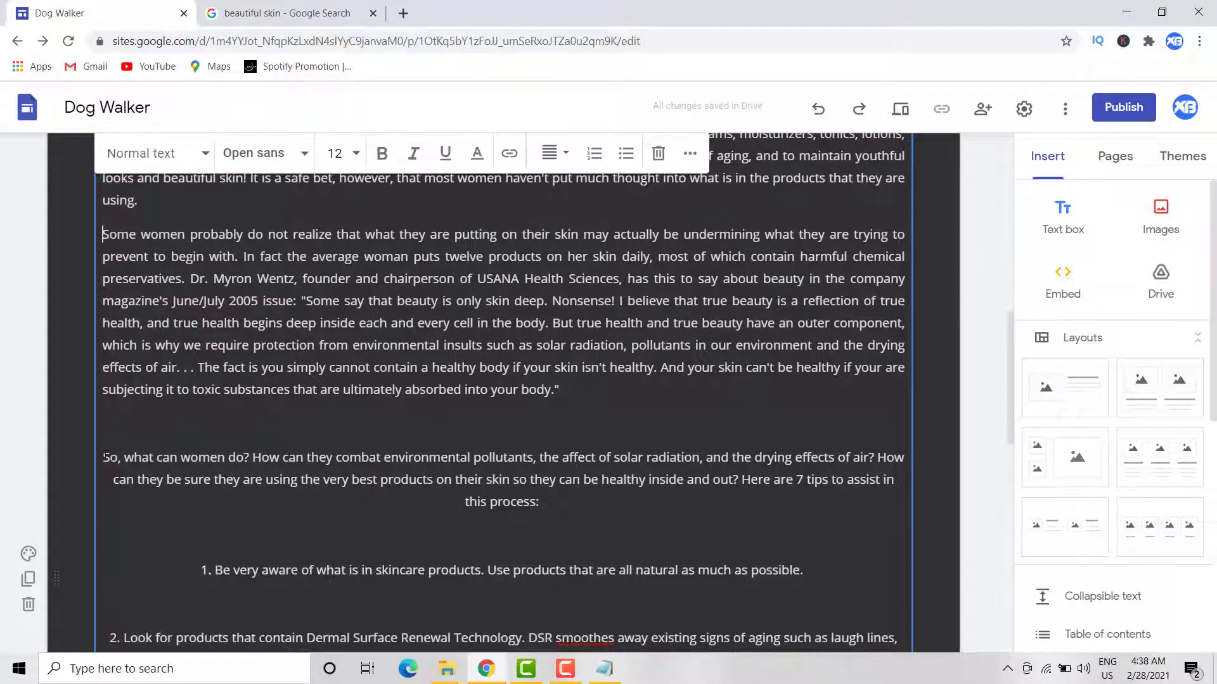
drag(106, 455, 553, 494)
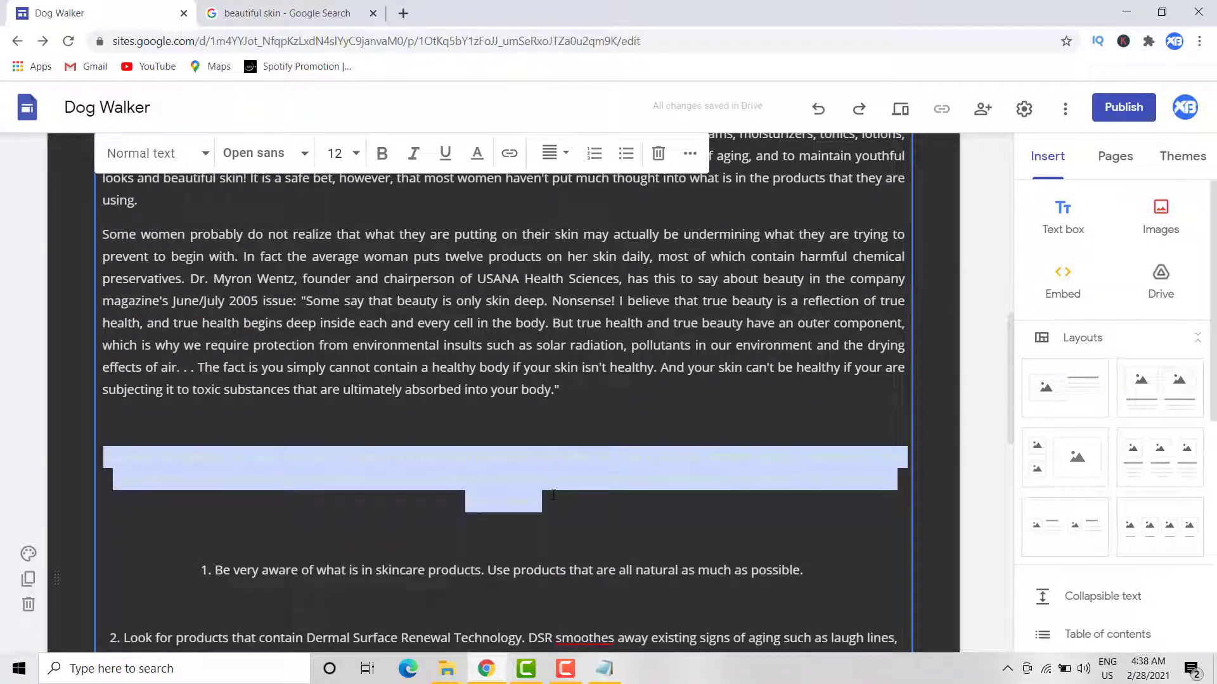
click(504, 536)
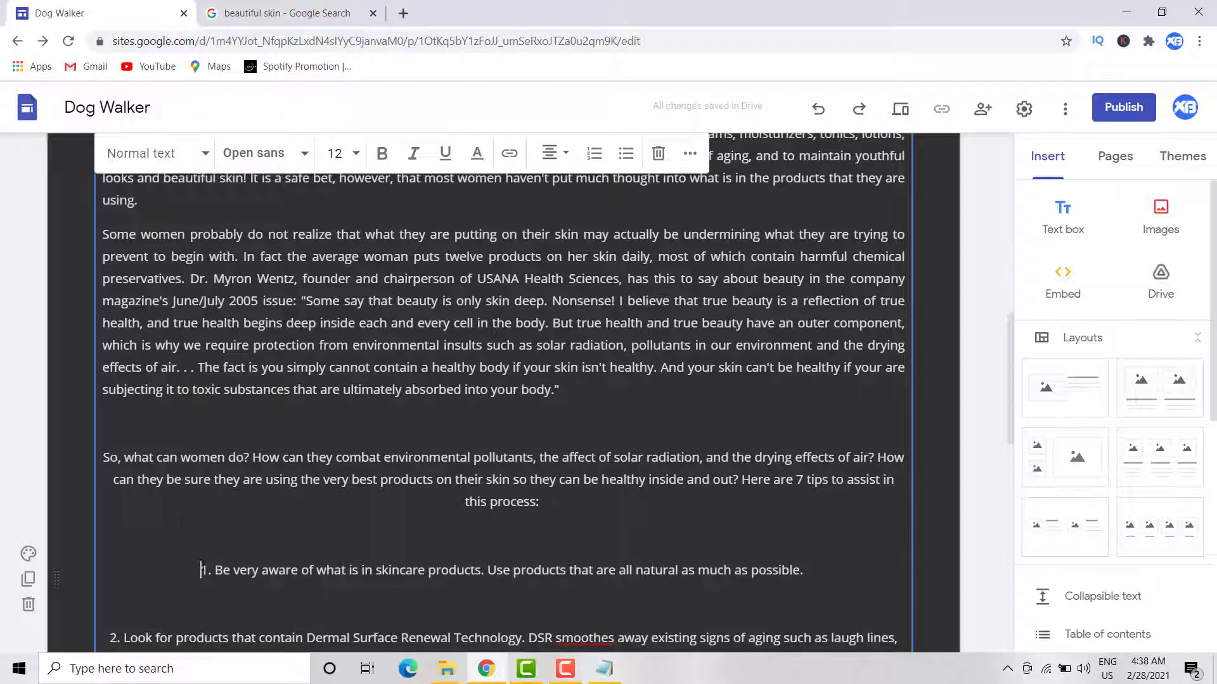
key(ctrl+shift+l)
scroll(181, 521, down, 4)
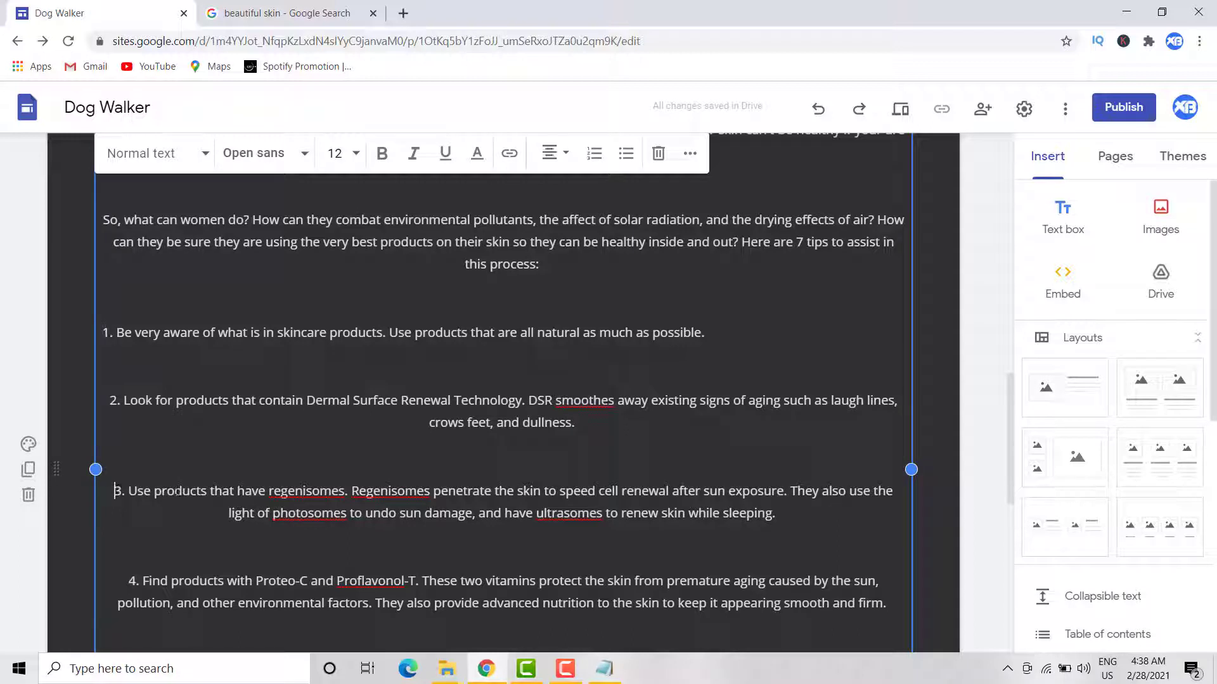
key(ctrl+shift+l)
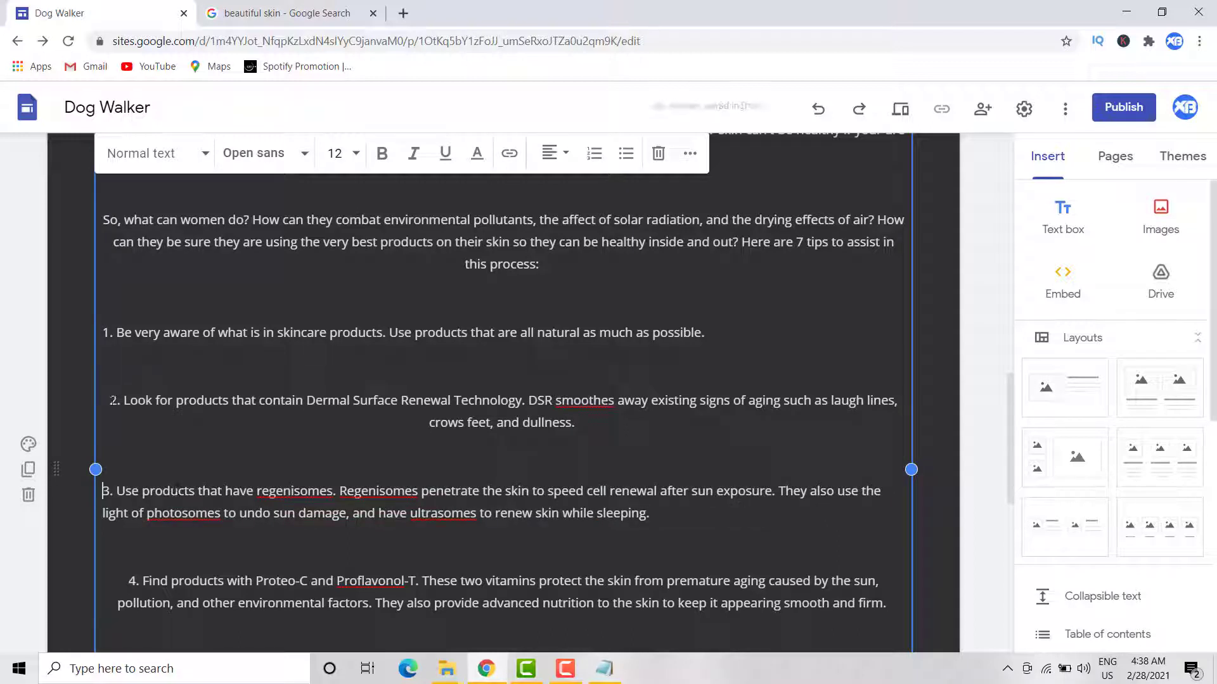
click(111, 400)
key(ctrl+shift+l)
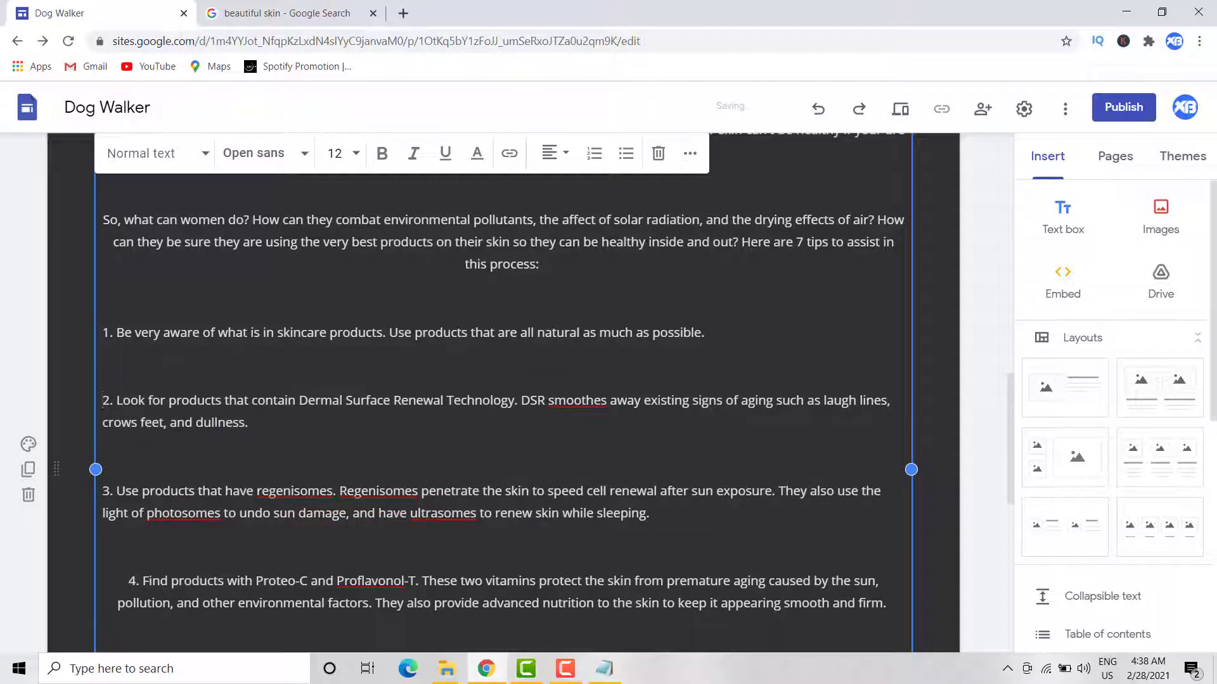
click(128, 580)
key(ctrl+shift+l)
Step: Left-align tips 5, 6 and 7 in the article body
scroll(157, 441, down, 4)
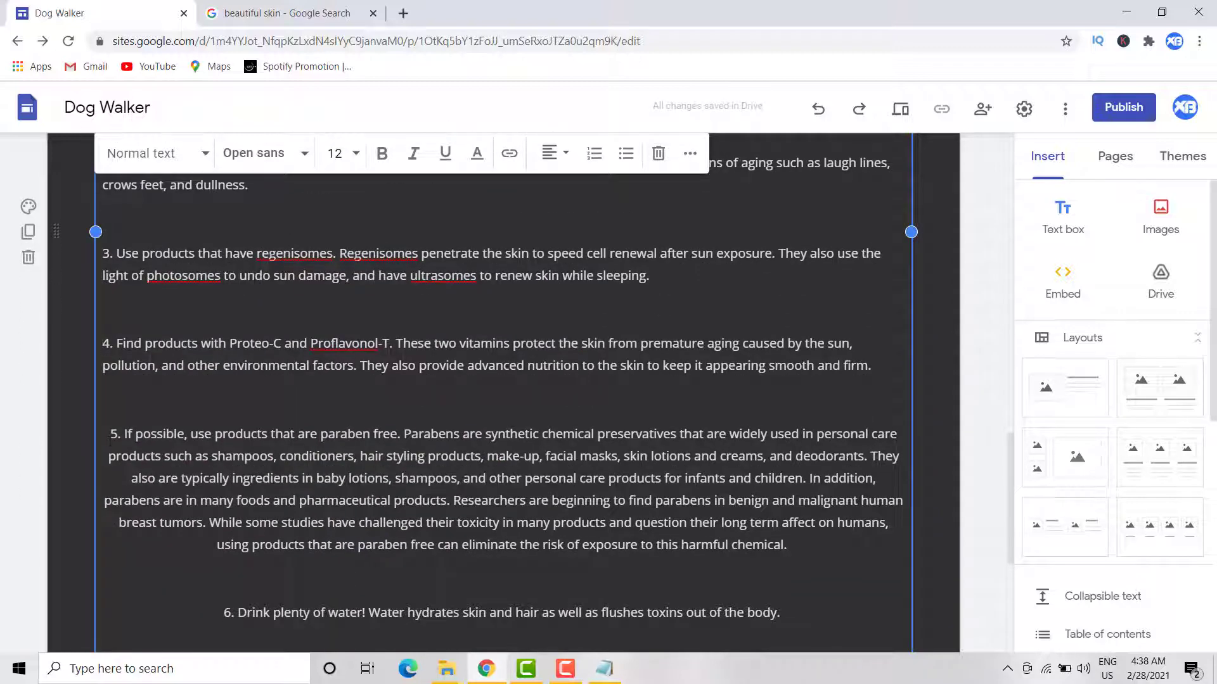
click(110, 436)
key(ctrl+shift+l)
scroll(190, 447, down, 3)
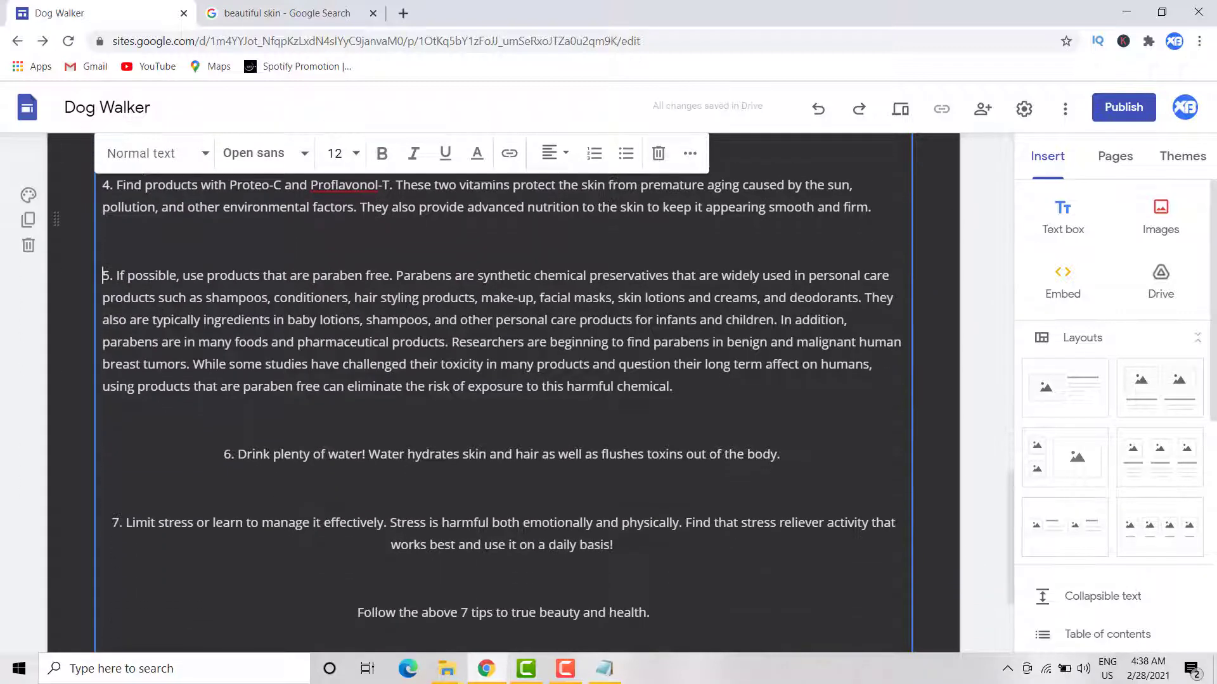
key(ctrl+shift+l)
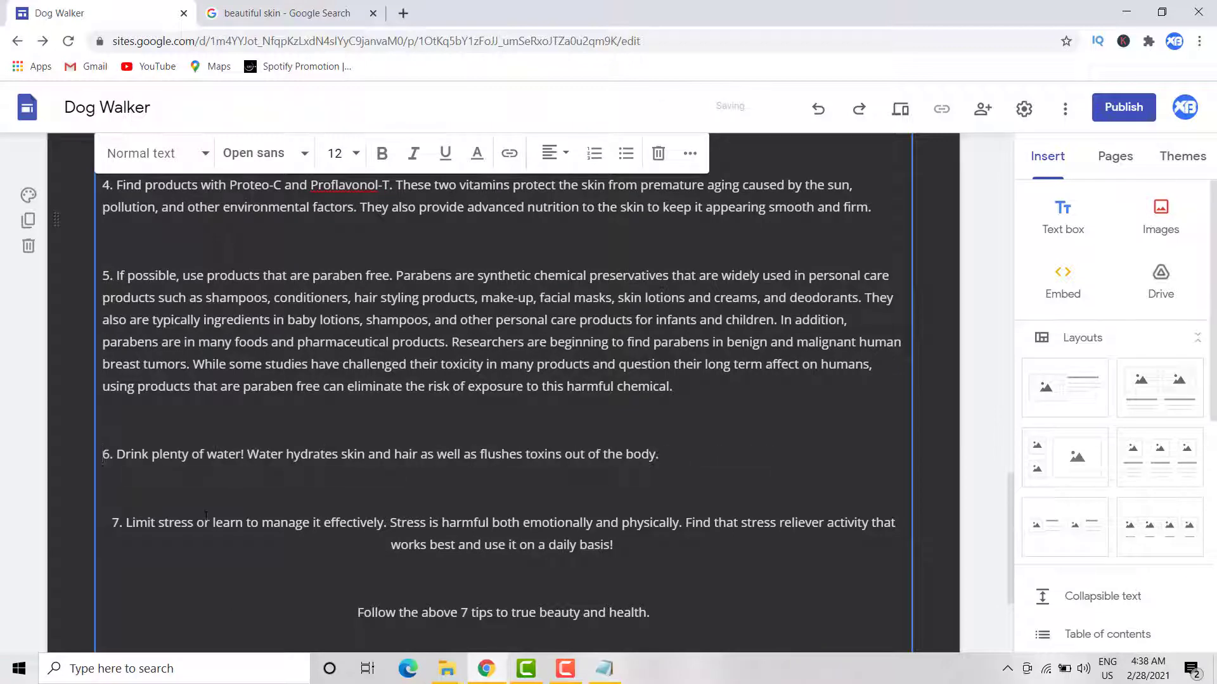
click(113, 523)
key(ctrl+shift+l)
scroll(144, 512, down, 3)
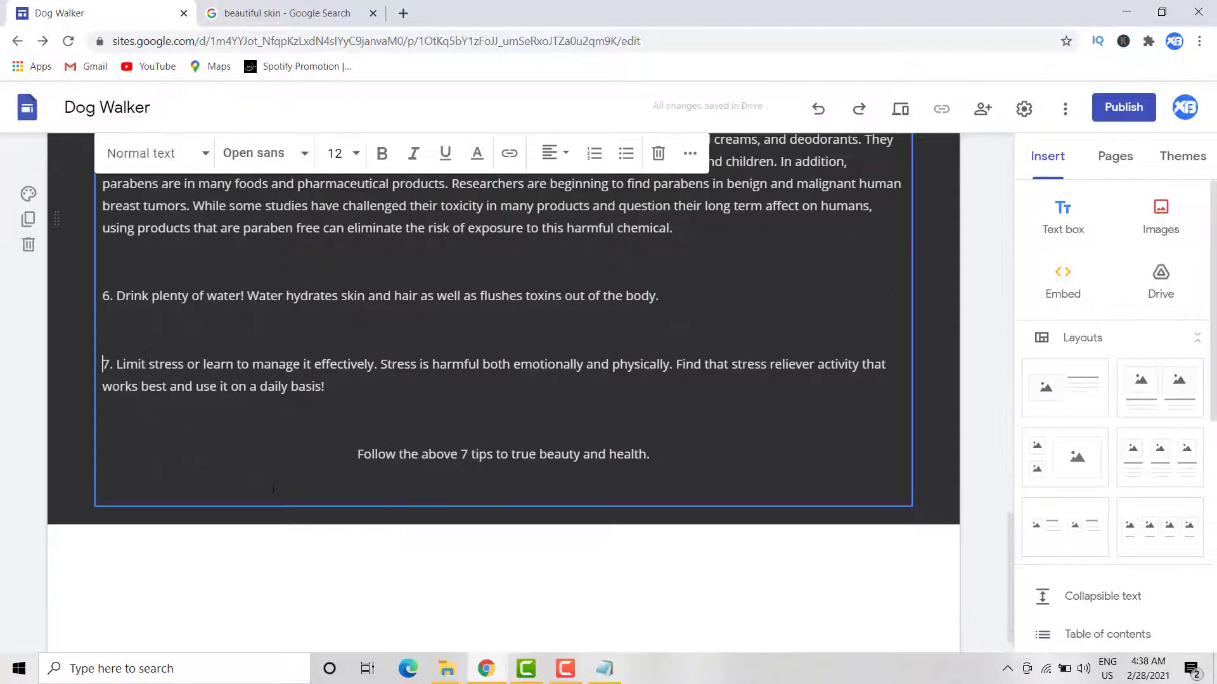
Step: Change the article section's background to Regular
scroll(672, 454, up, 4)
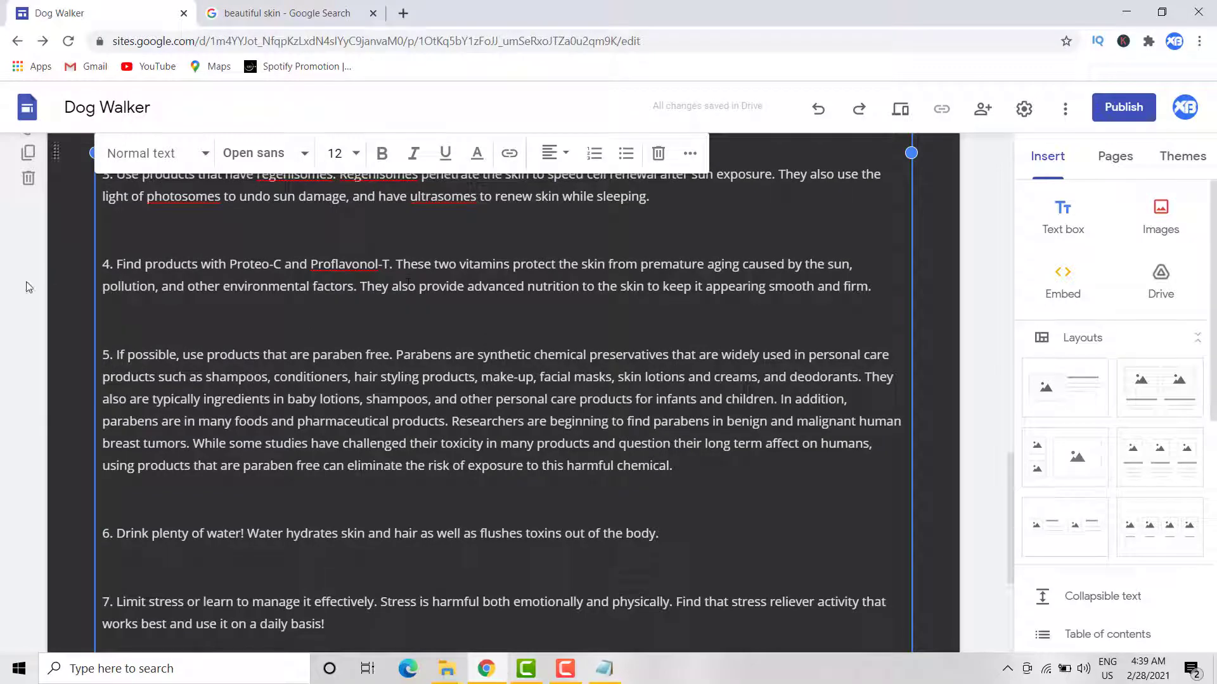
scroll(28, 287, down, 4)
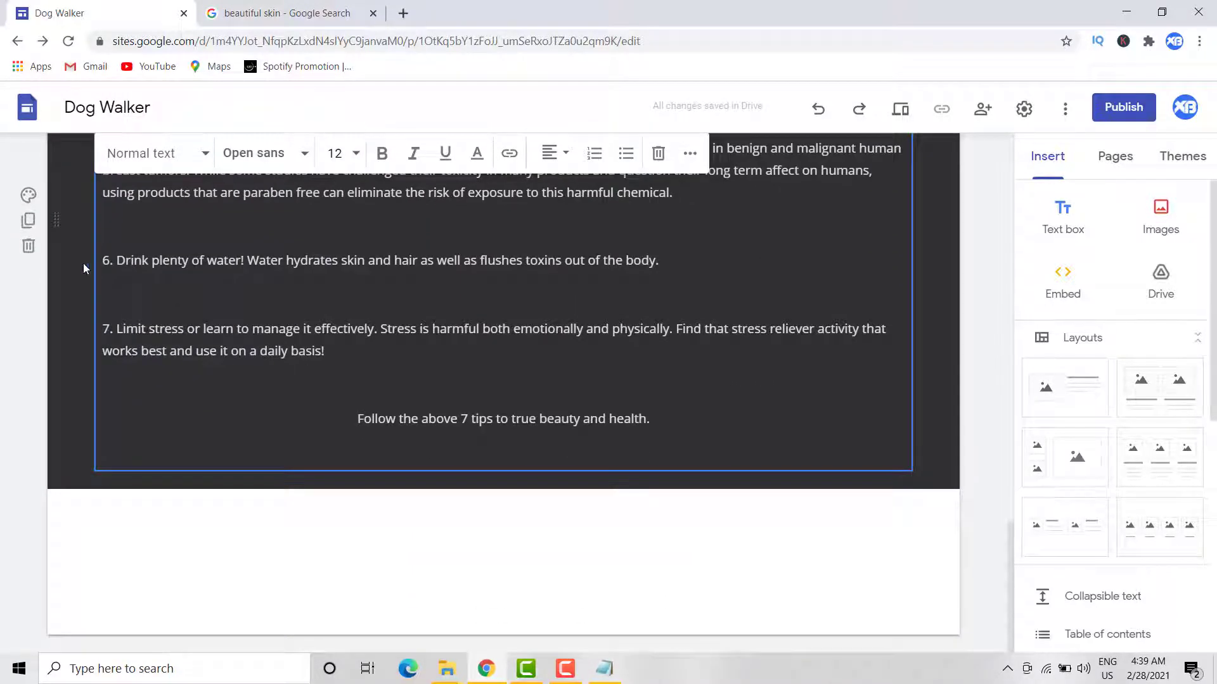
click(29, 197)
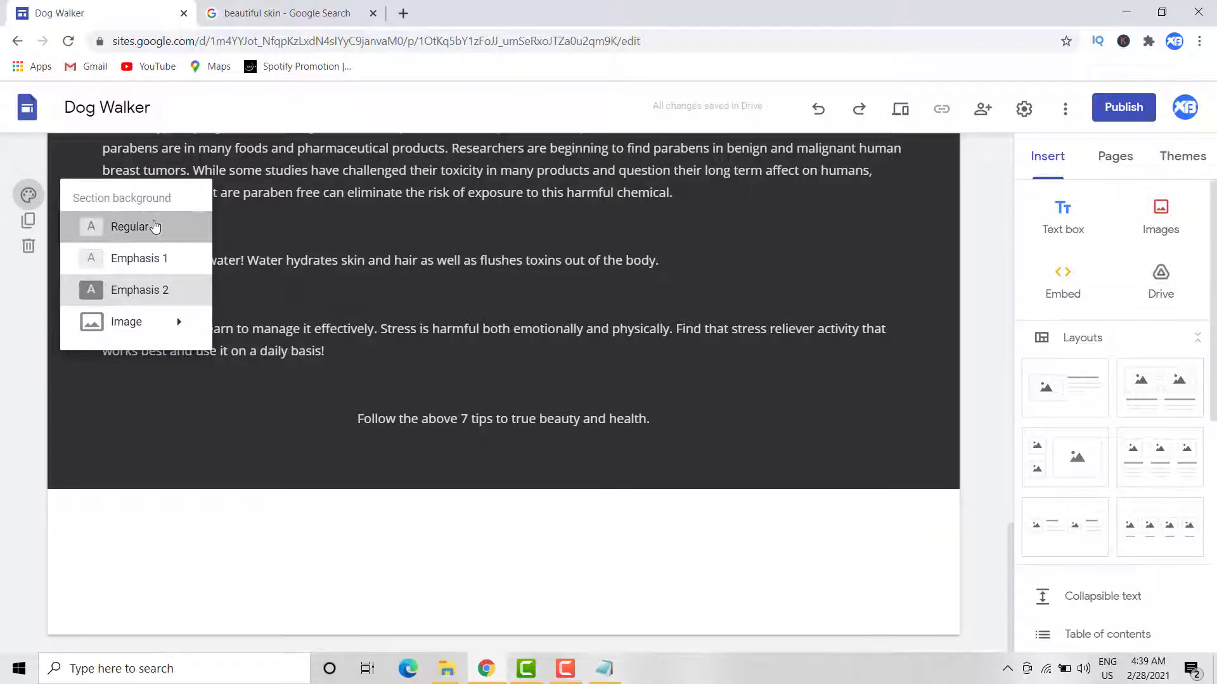
click(156, 227)
Step: Open the site's publish settings and paste the article title "7 Tips For Beautiful Skin", copied from Notepad, as the web address
scroll(466, 324, up, 8)
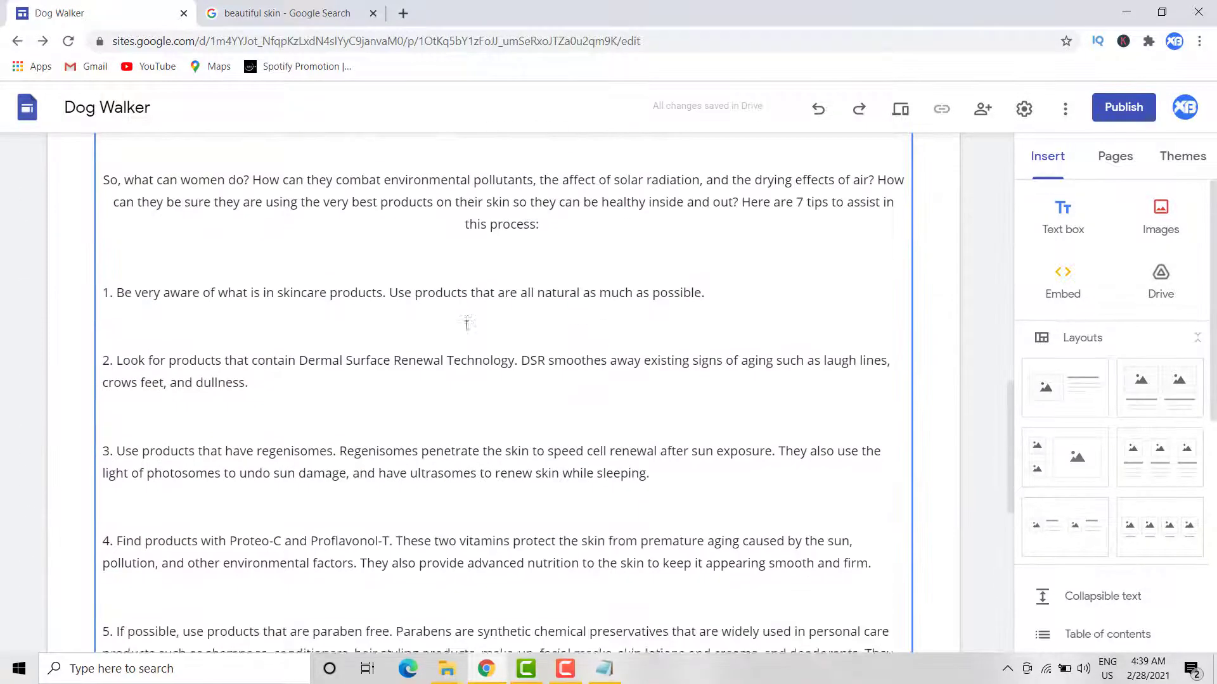
scroll(466, 324, up, 10)
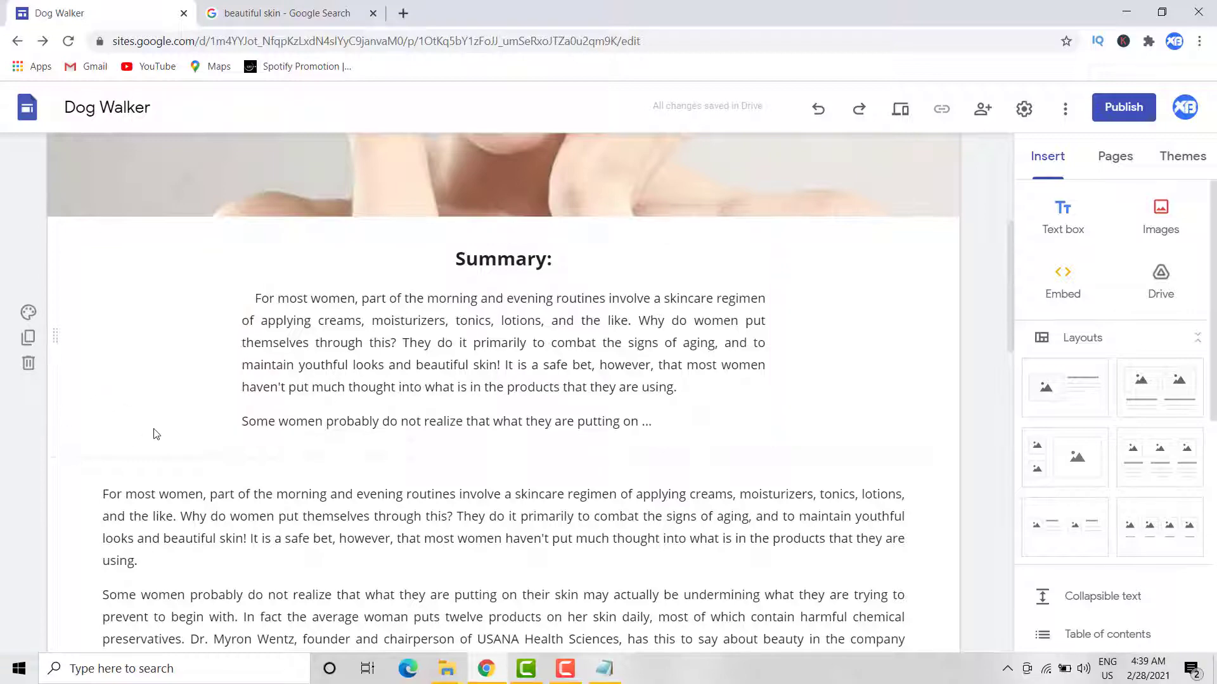
scroll(519, 371, down, 7)
scroll(519, 370, down, 10)
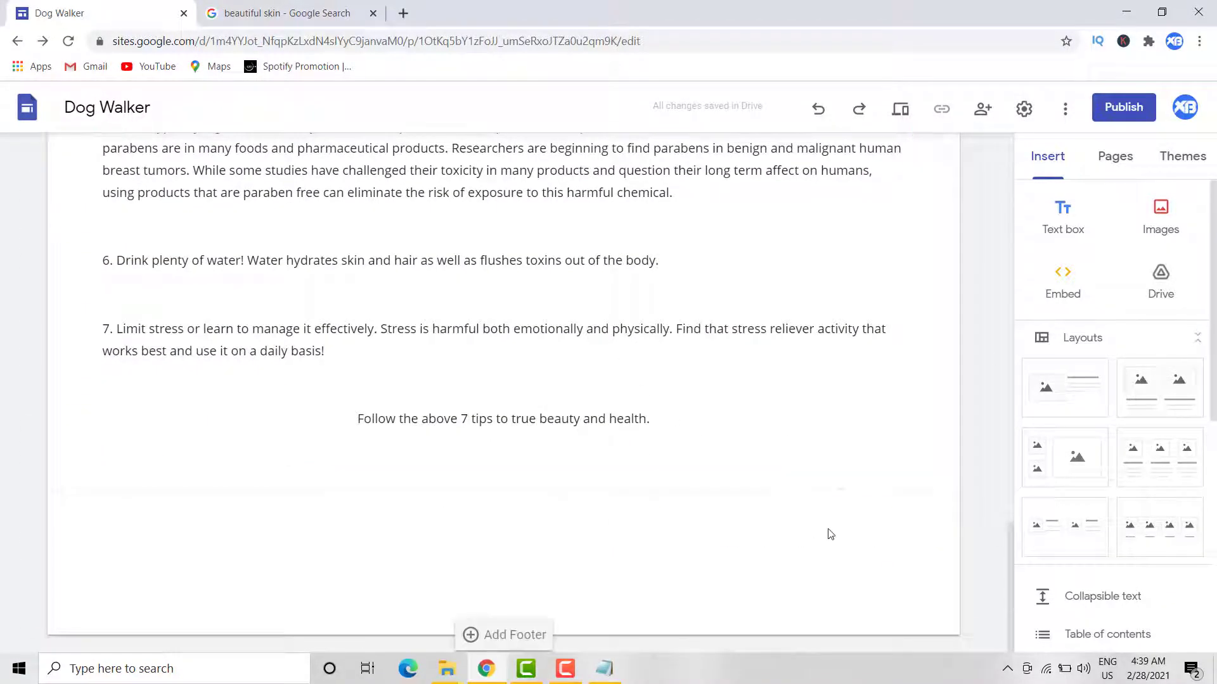
click(1142, 112)
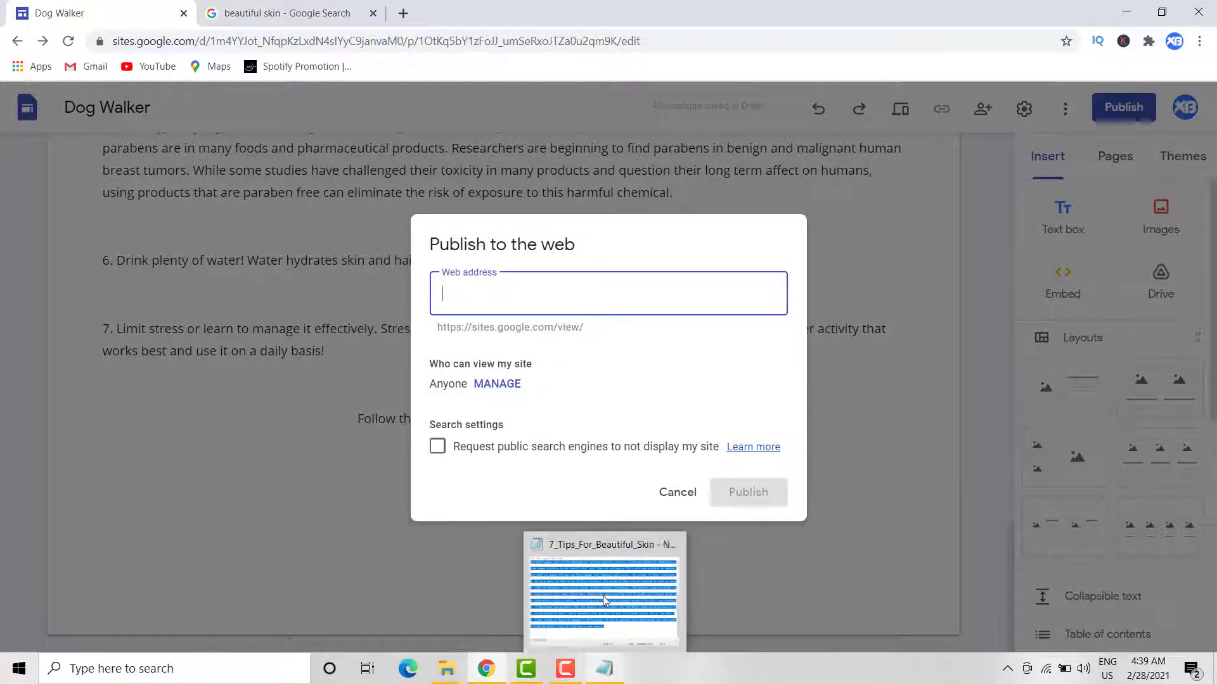
click(604, 669)
scroll(448, 221, up, 6)
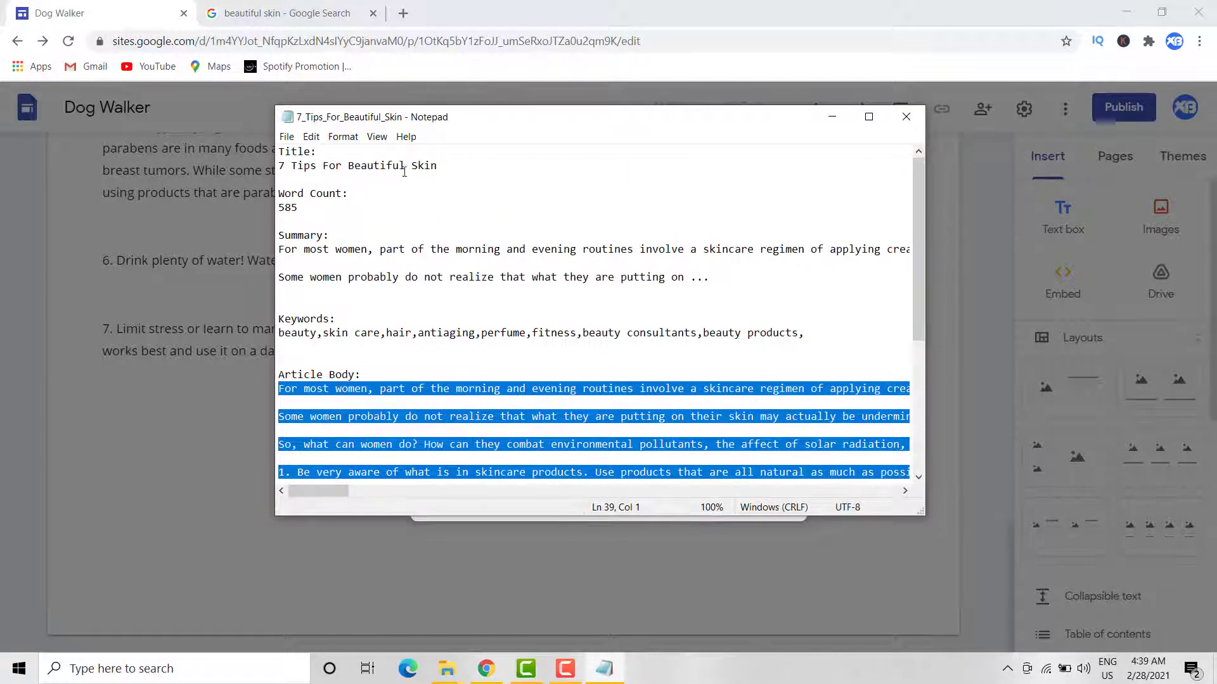
drag(437, 166, 281, 165)
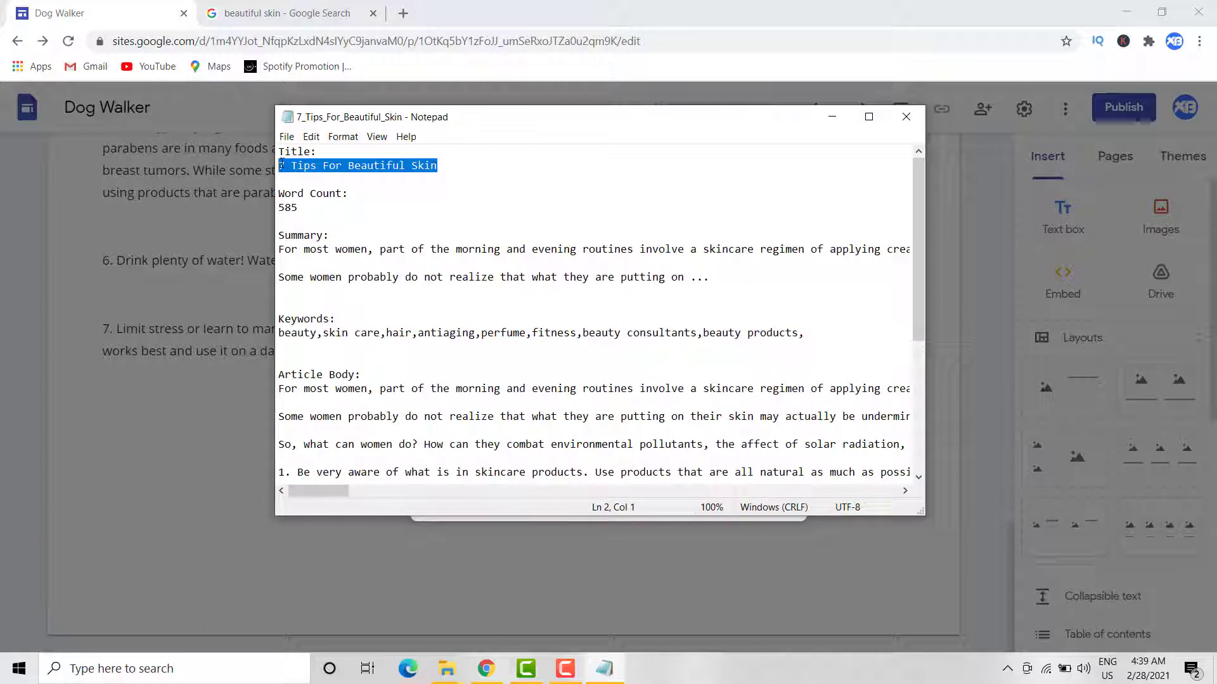
right_click(282, 165)
click(314, 204)
click(494, 103)
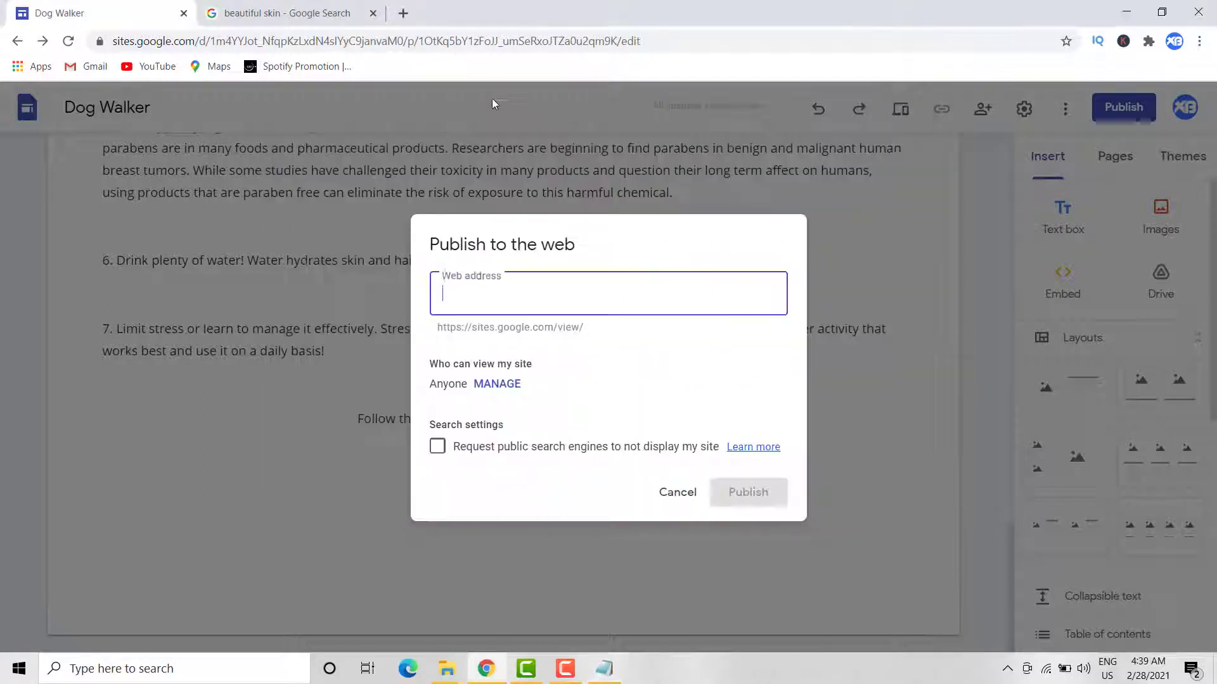
key(ctrl+v)
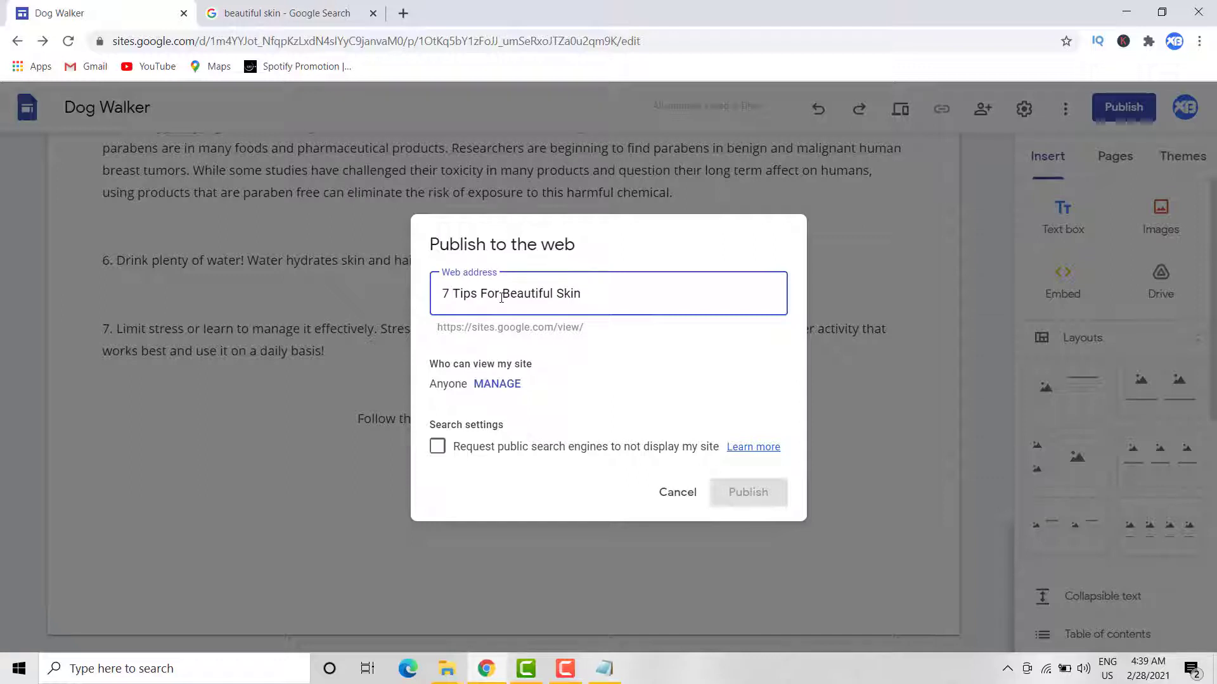
Step: Try to publish the site after removing the spaces between the words of the pasted web address
key(BackSpace)
click(554, 299)
key(BackSpace)
double_click(481, 293)
click(481, 293)
key(BackSpace)
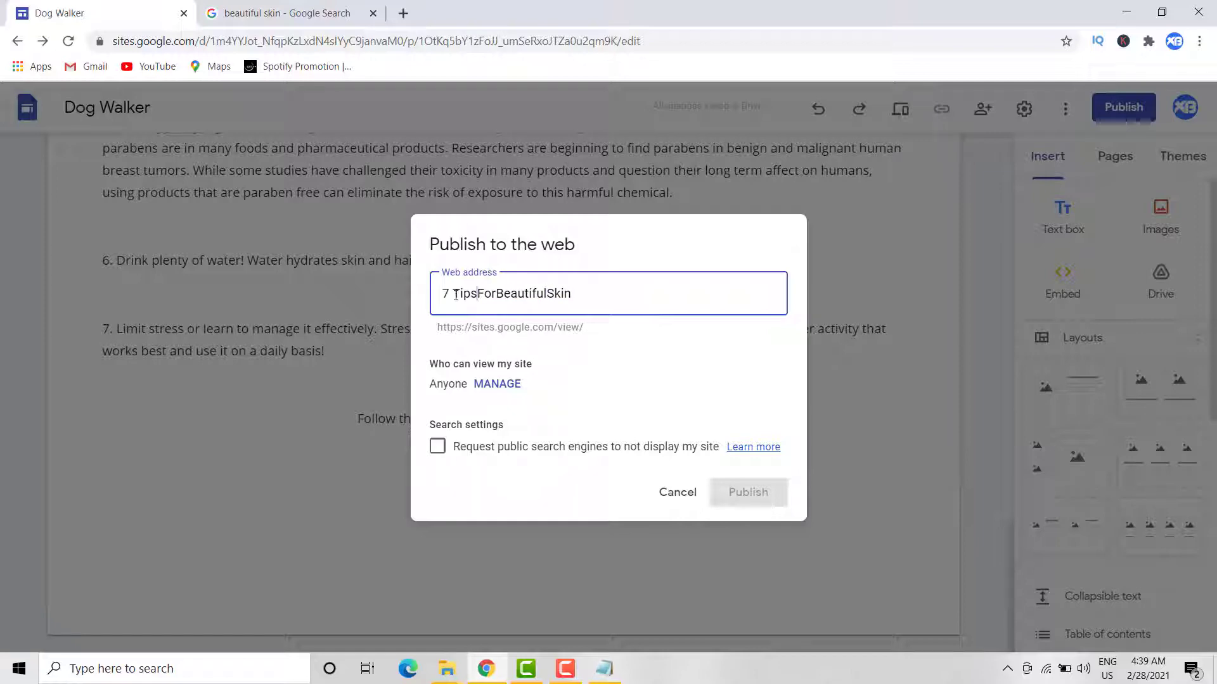
click(453, 295)
key(BackSpace)
click(747, 492)
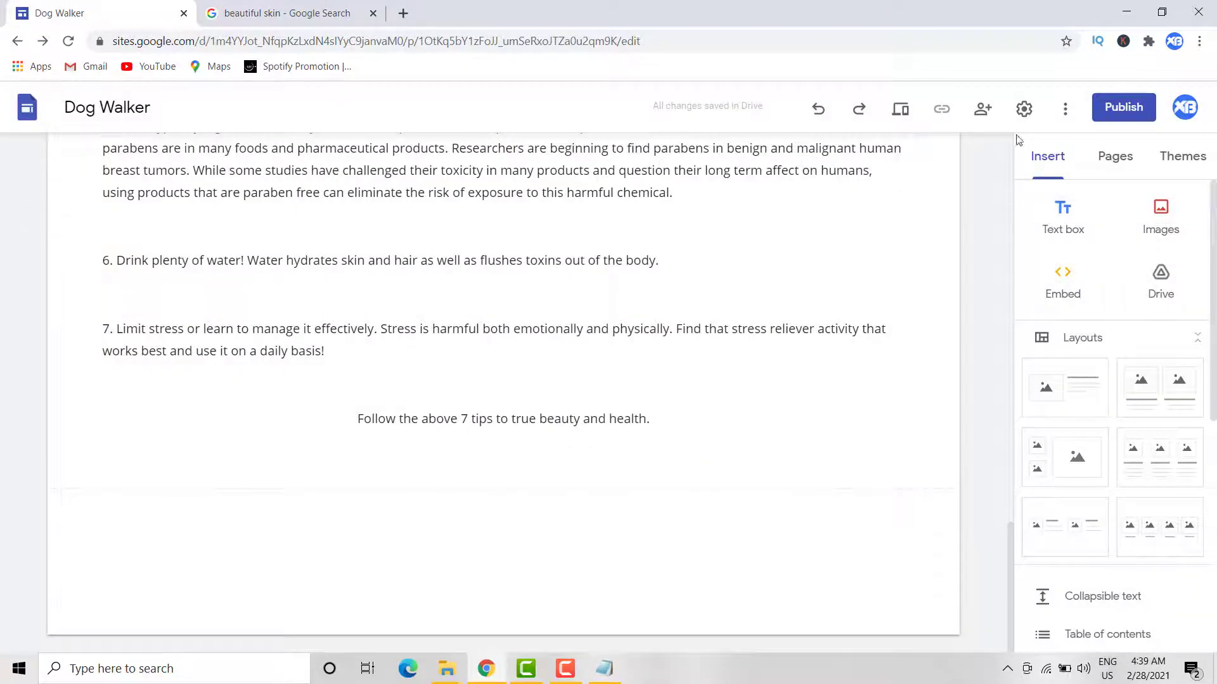
Step: Reopen the publish settings, set the web address to 7-tips-for-beautiful-skin and publish the site
click(1124, 108)
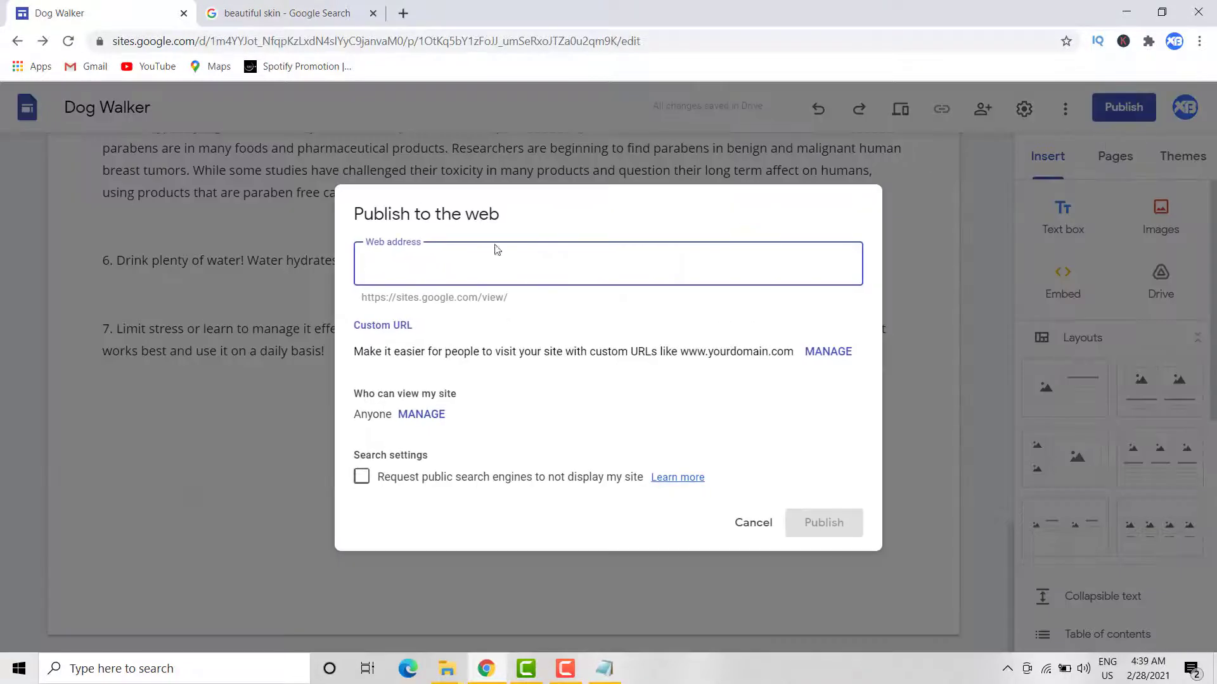
right_click(435, 271)
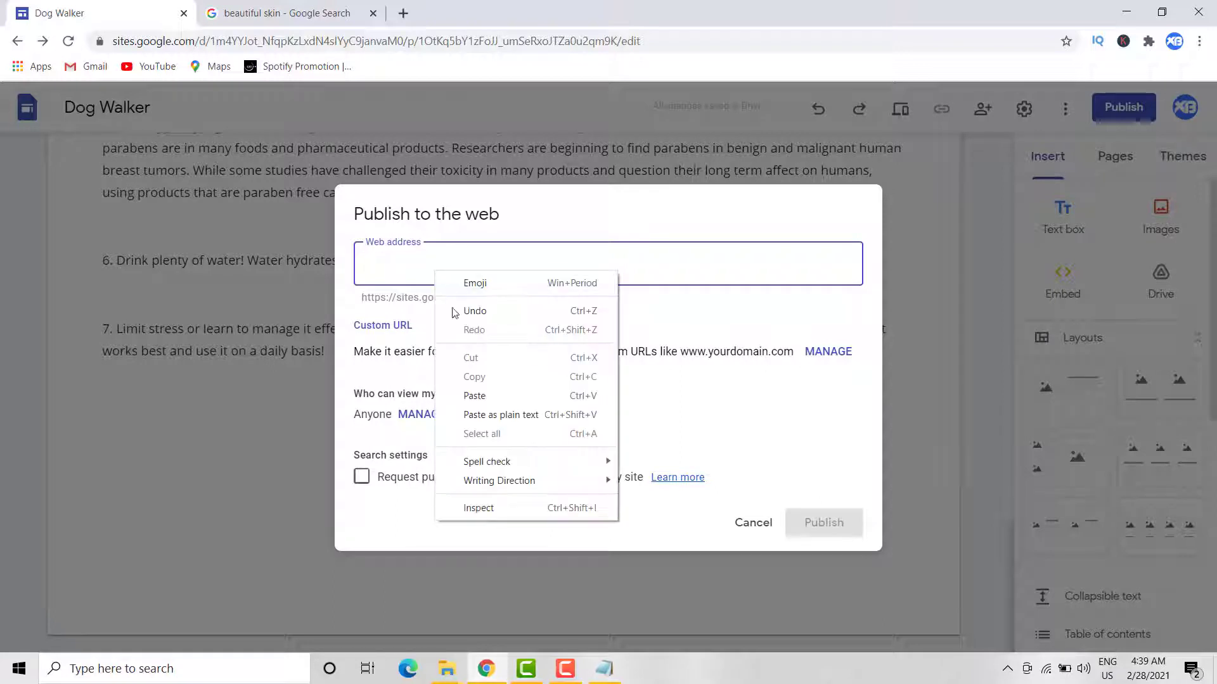
click(475, 395)
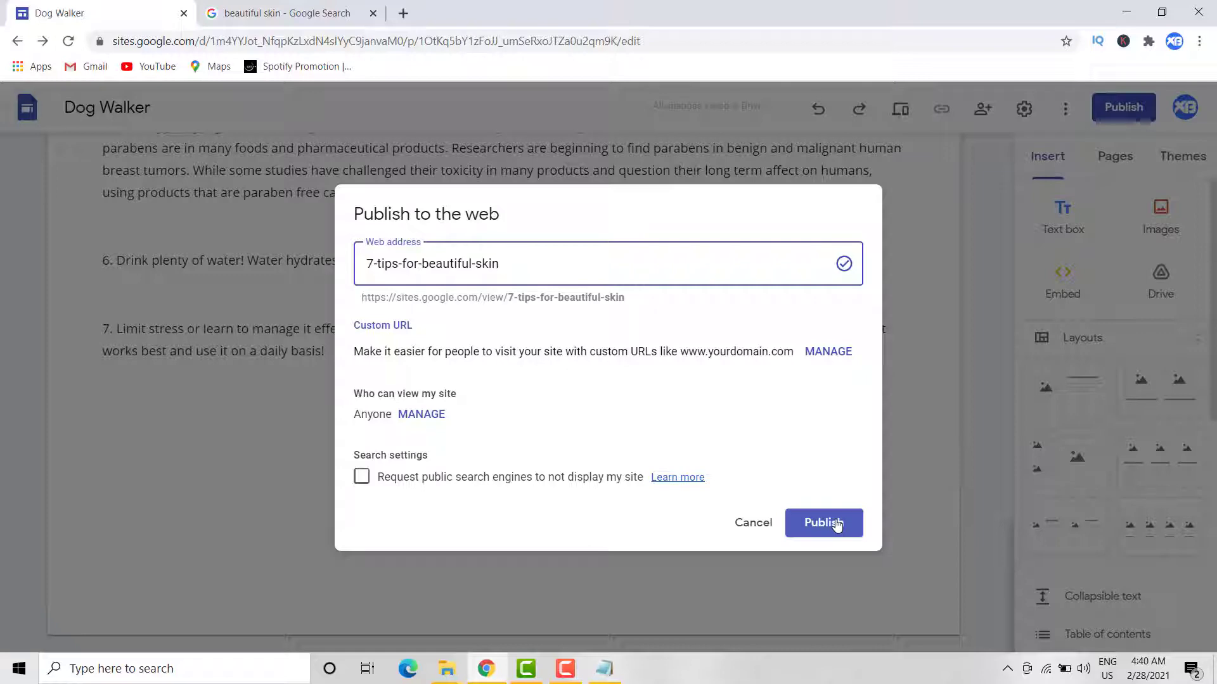
click(836, 525)
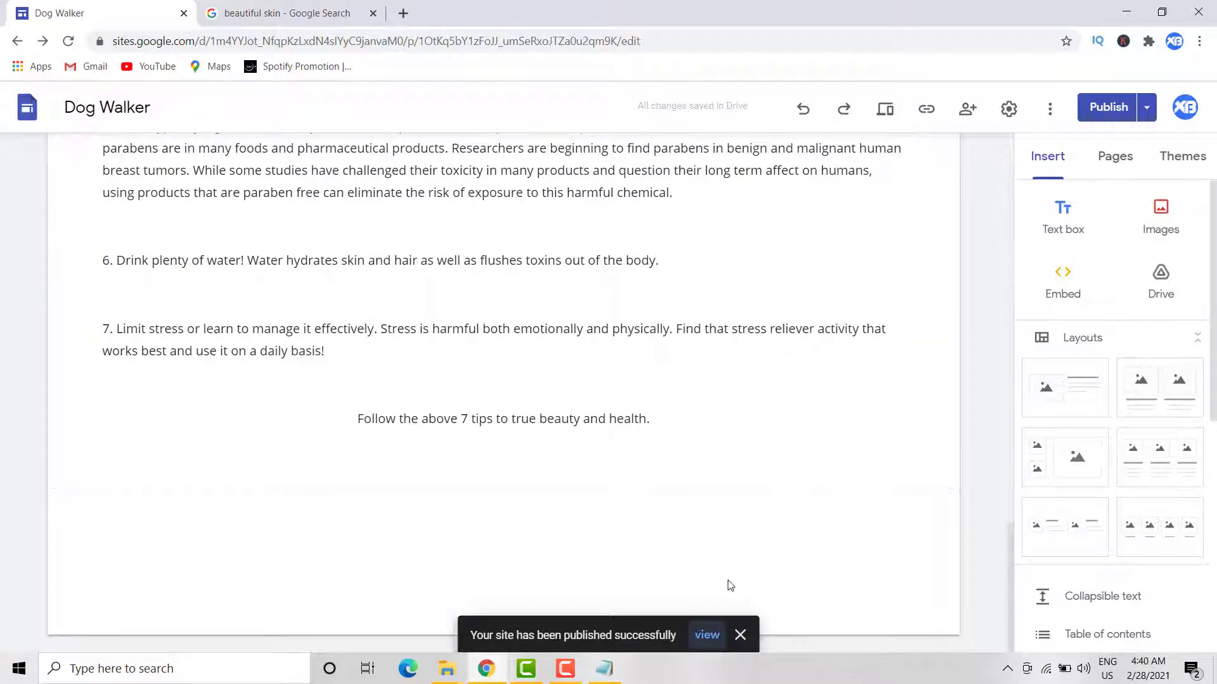
Step: Open the published site and review its banner, summary, article body and the seven tips
click(702, 636)
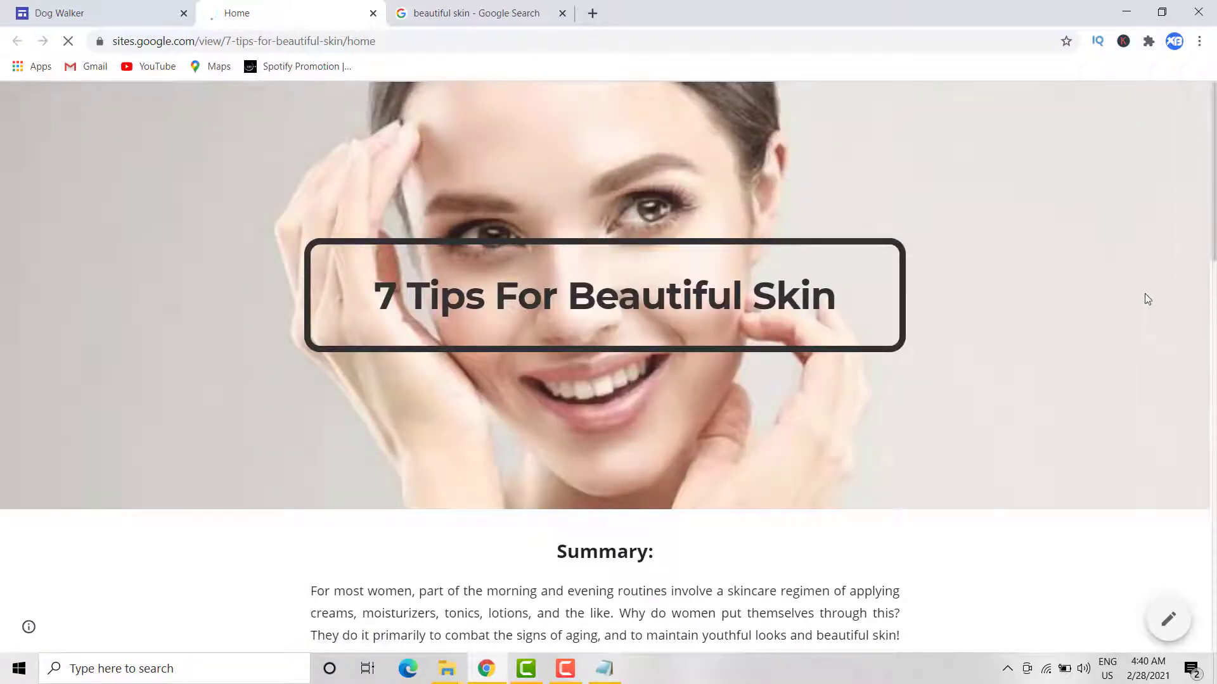
scroll(1086, 305, down, 1)
scroll(1088, 305, down, 10)
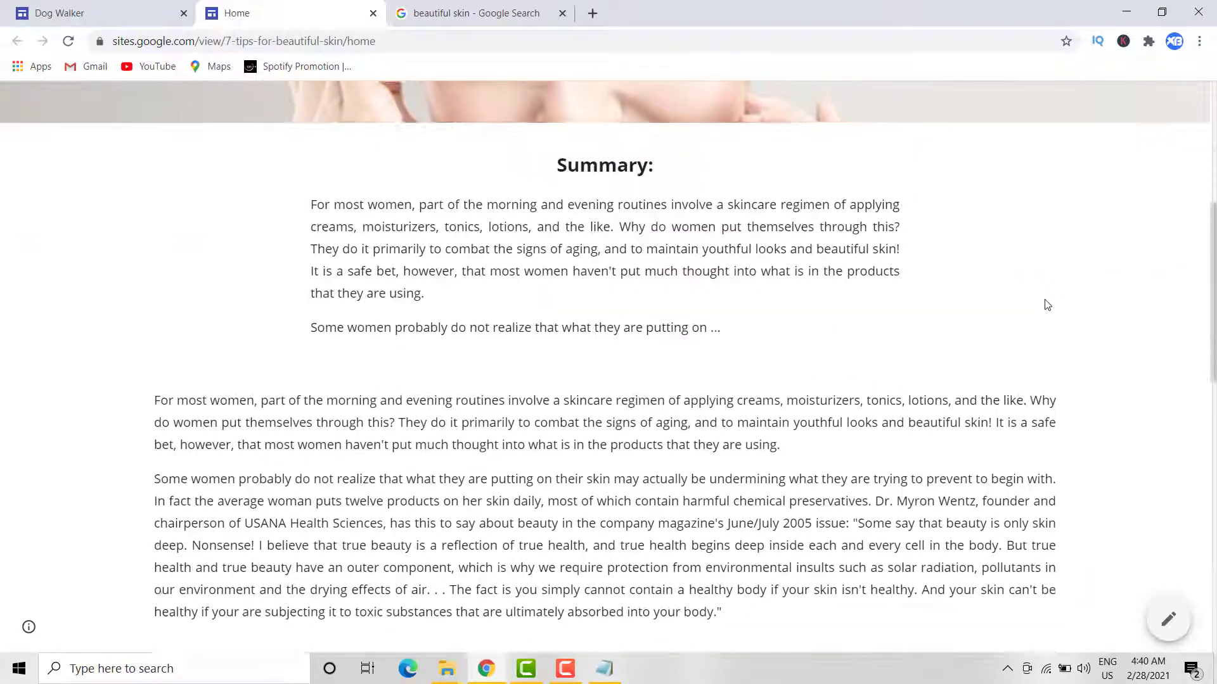
scroll(1047, 304, down, 7)
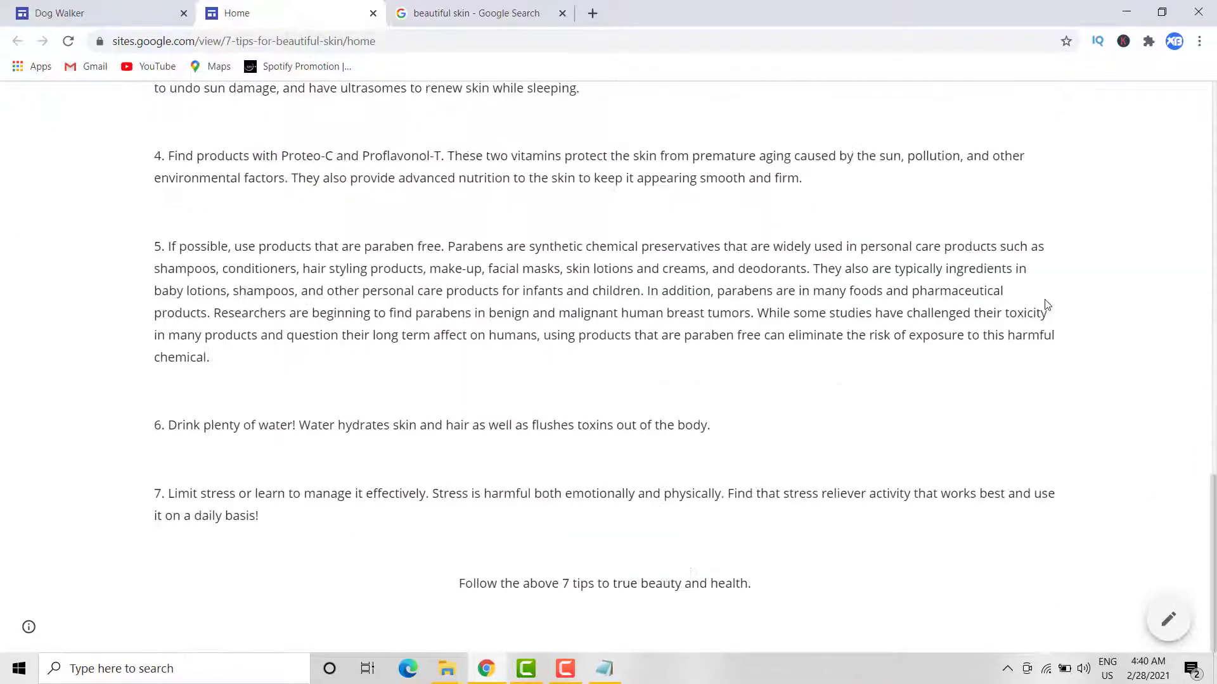
scroll(1047, 304, up, 11)
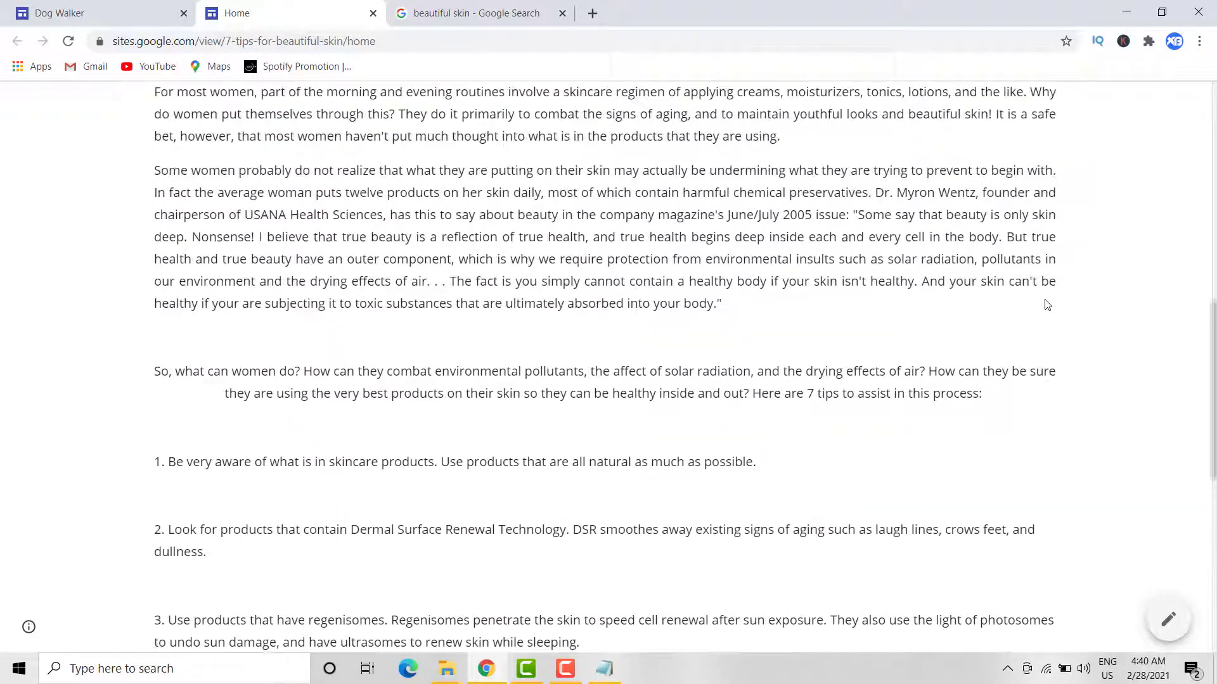
scroll(1045, 303, up, 8)
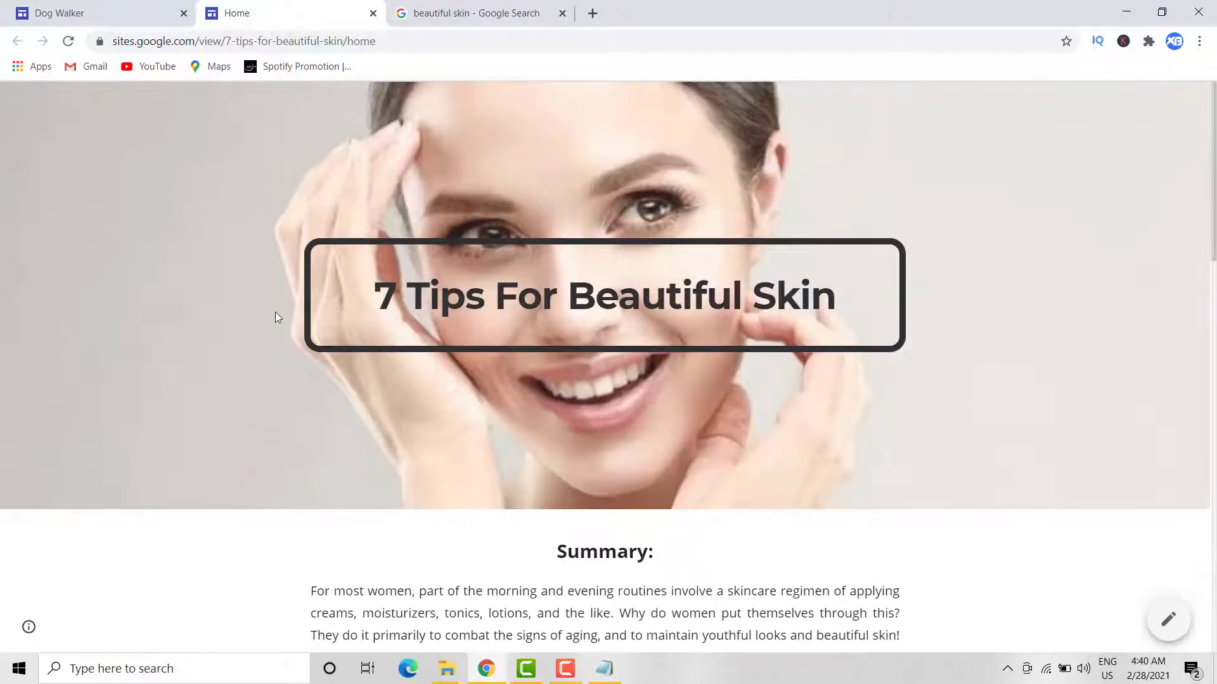
scroll(744, 286, down, 4)
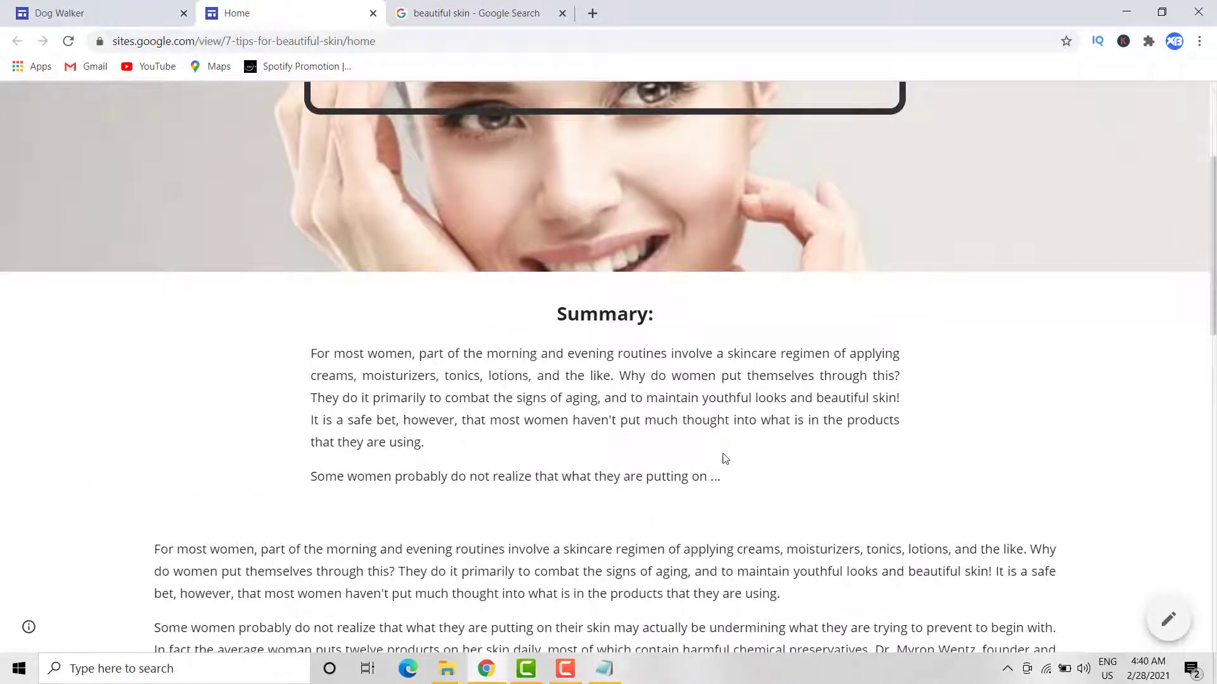
scroll(724, 456, down, 3)
scroll(608, 287, down, 3)
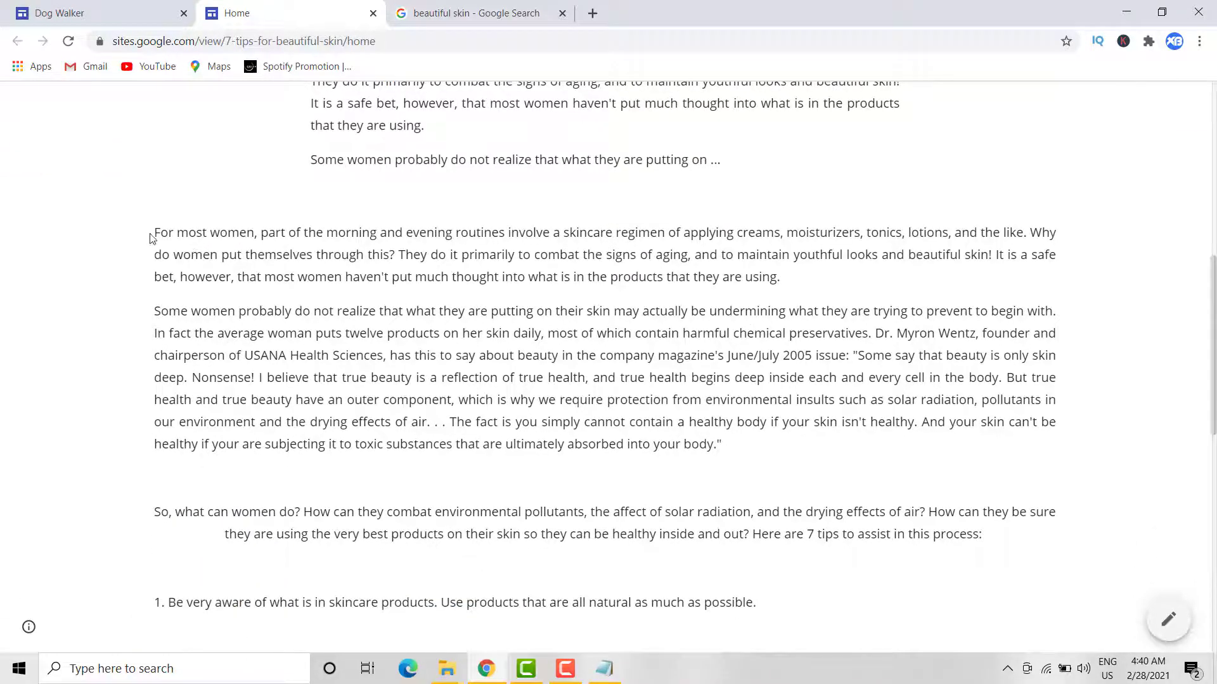
scroll(155, 239, down, 7)
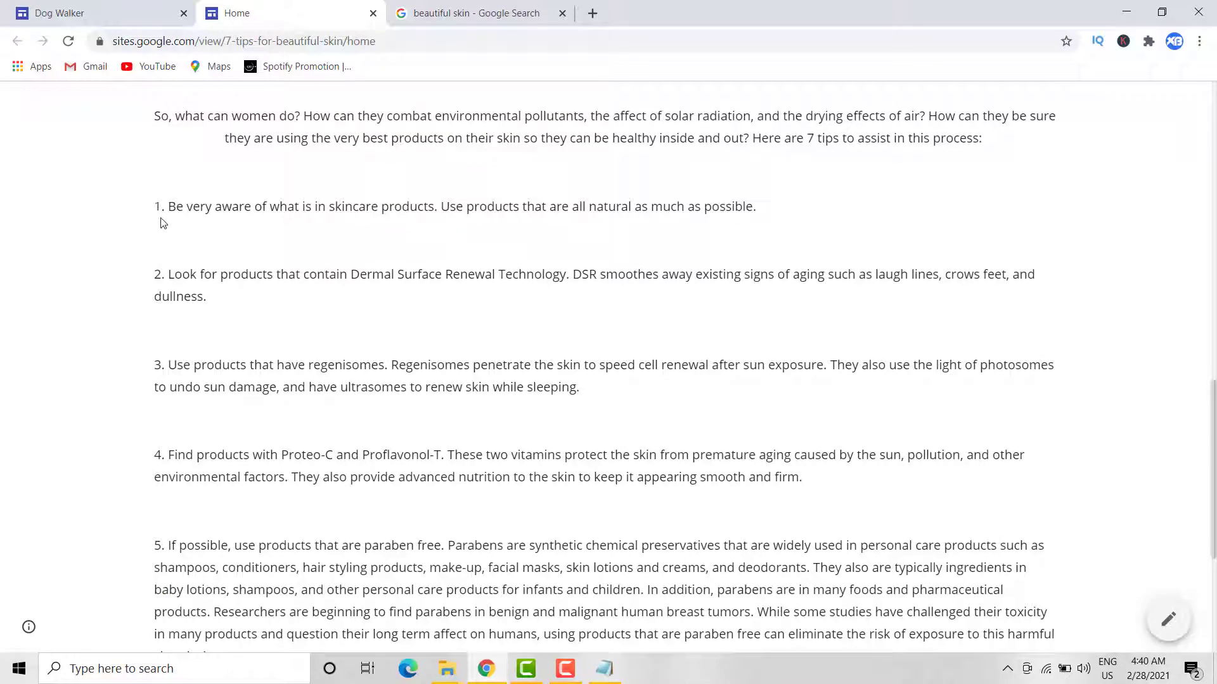
scroll(170, 212, down, 5)
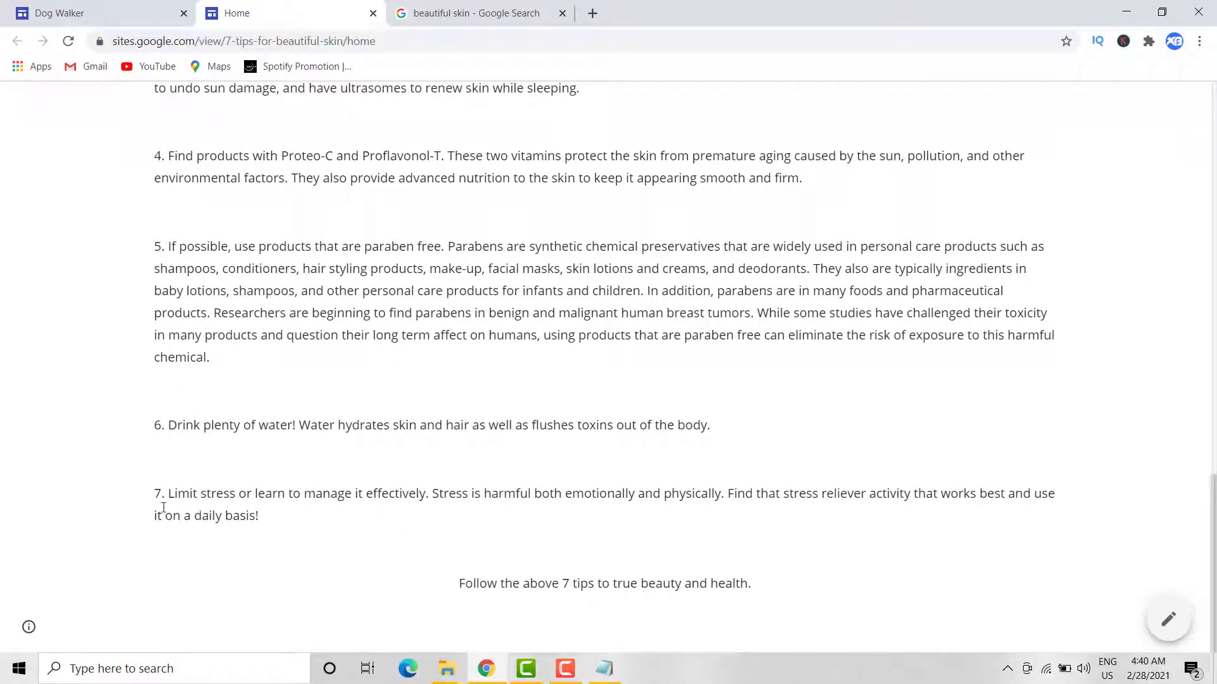
scroll(130, 222, up, 4)
scroll(207, 358, down, 4)
scroll(839, 461, up, 12)
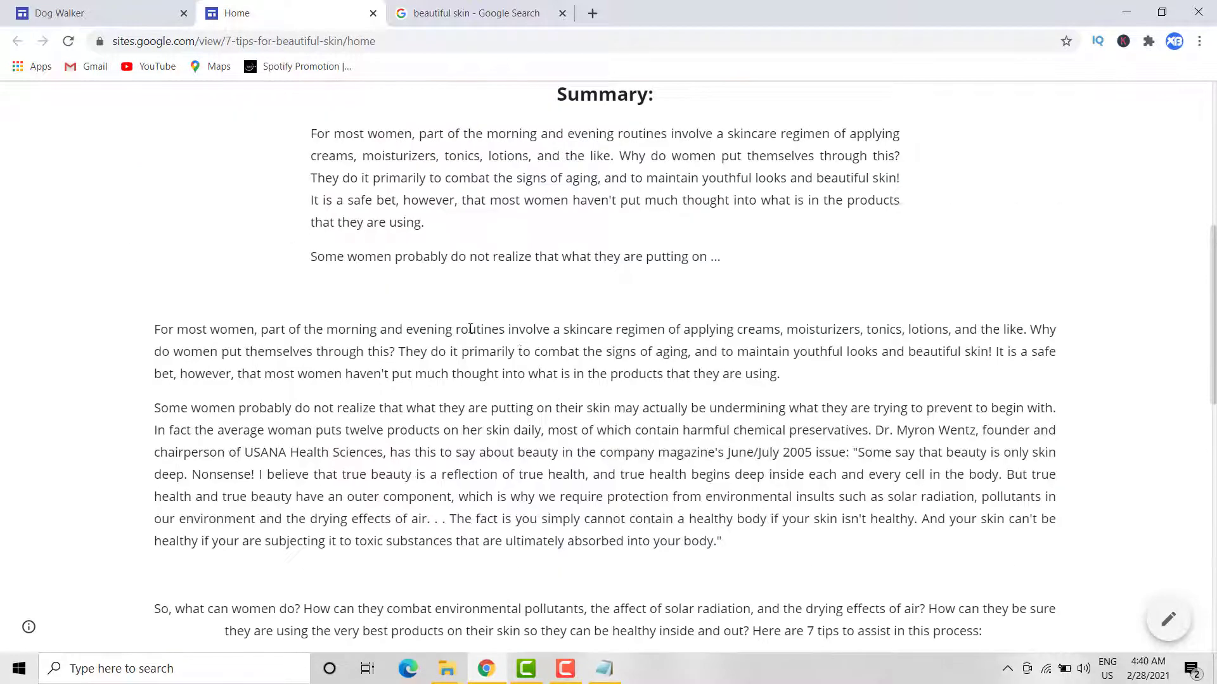
scroll(462, 327, up, 6)
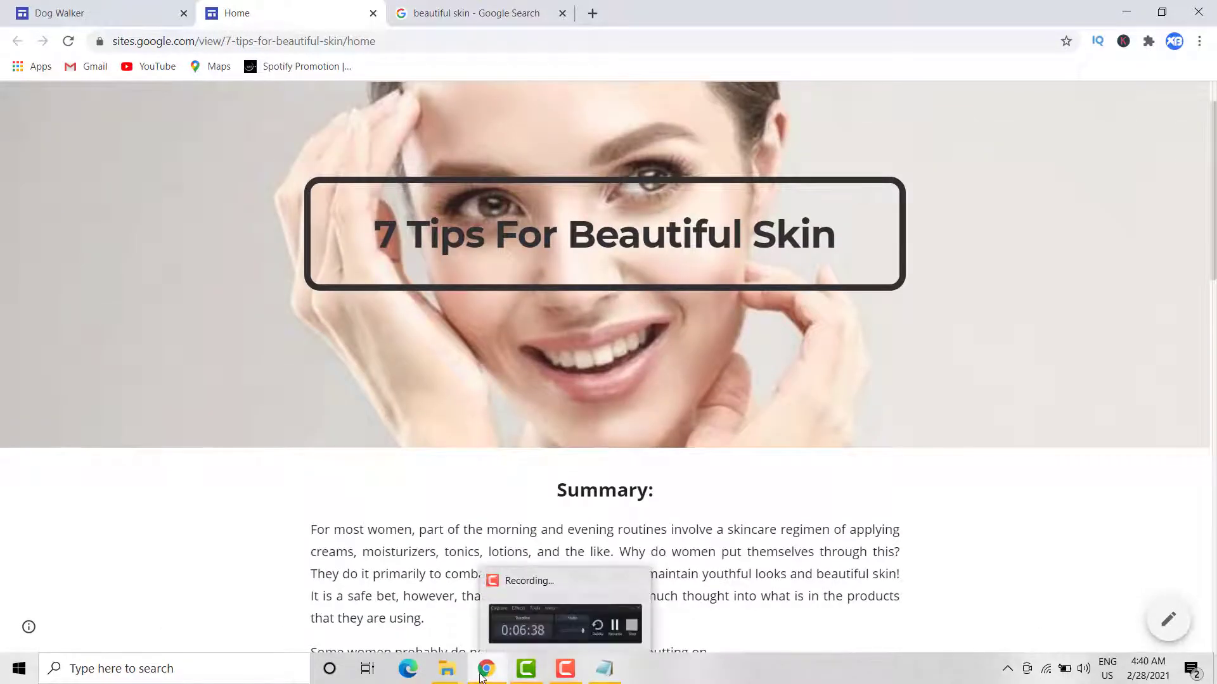
Step: Switch to File Explorer and go up from the Beauty folder to 111,000 Articles Pack to view the article categories
mouse_move(446, 668)
click(393, 597)
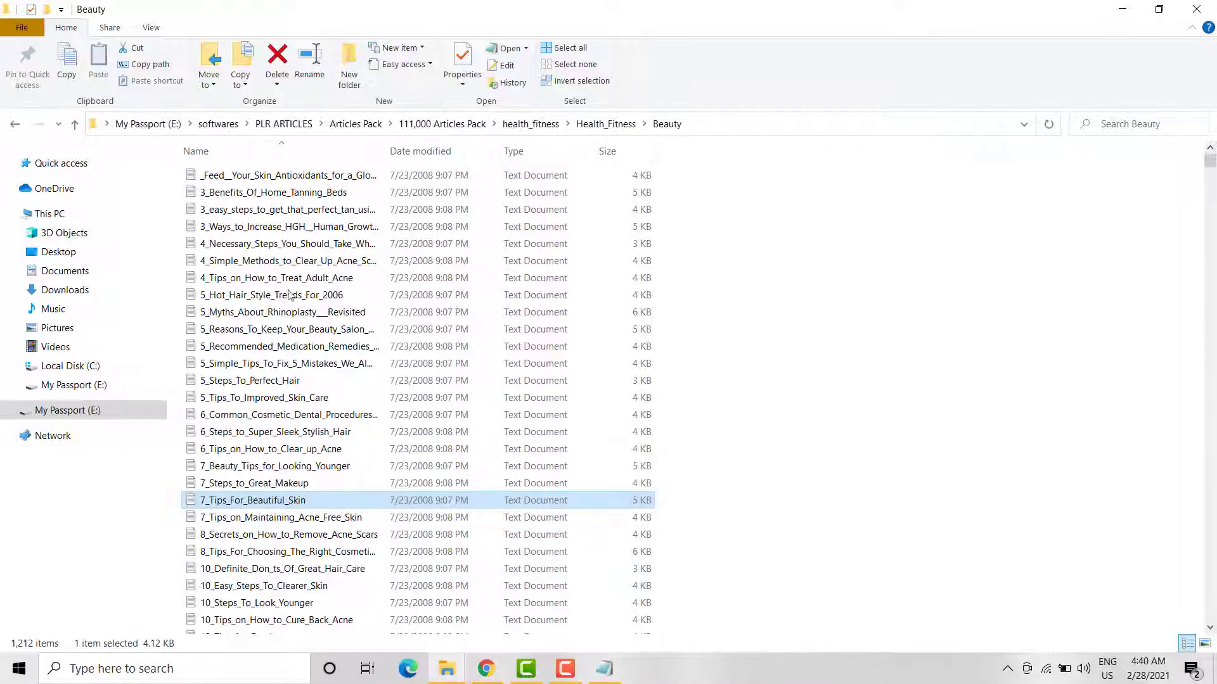
click(533, 123)
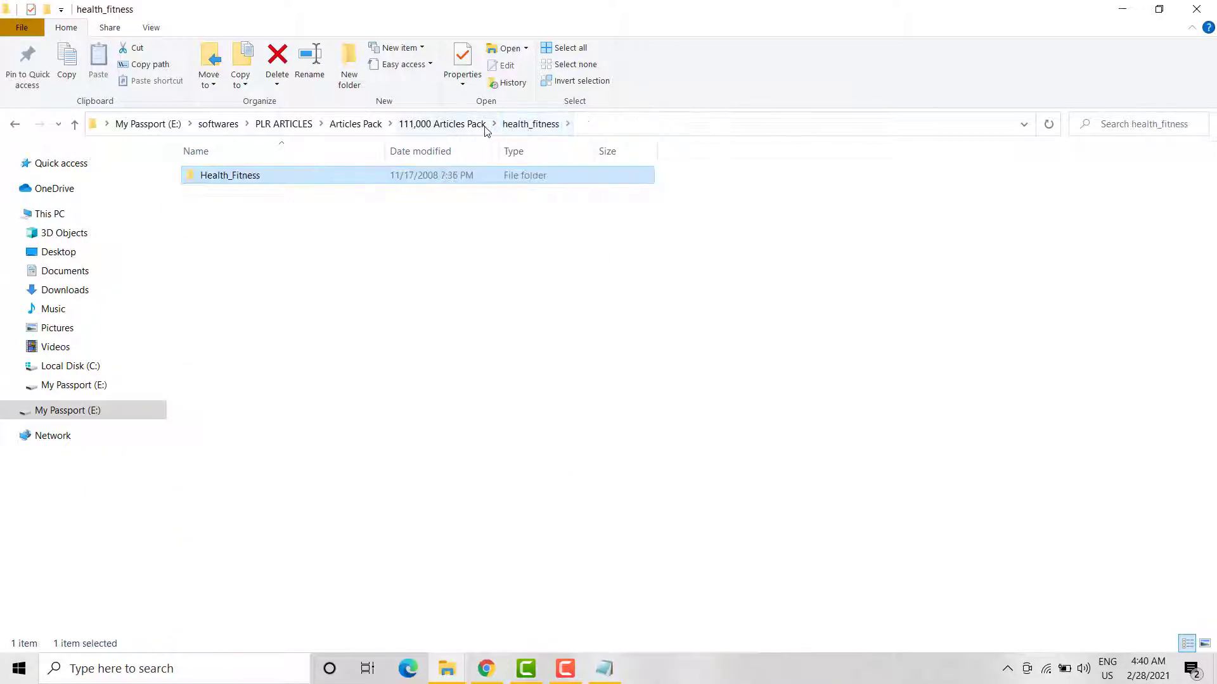
click(466, 125)
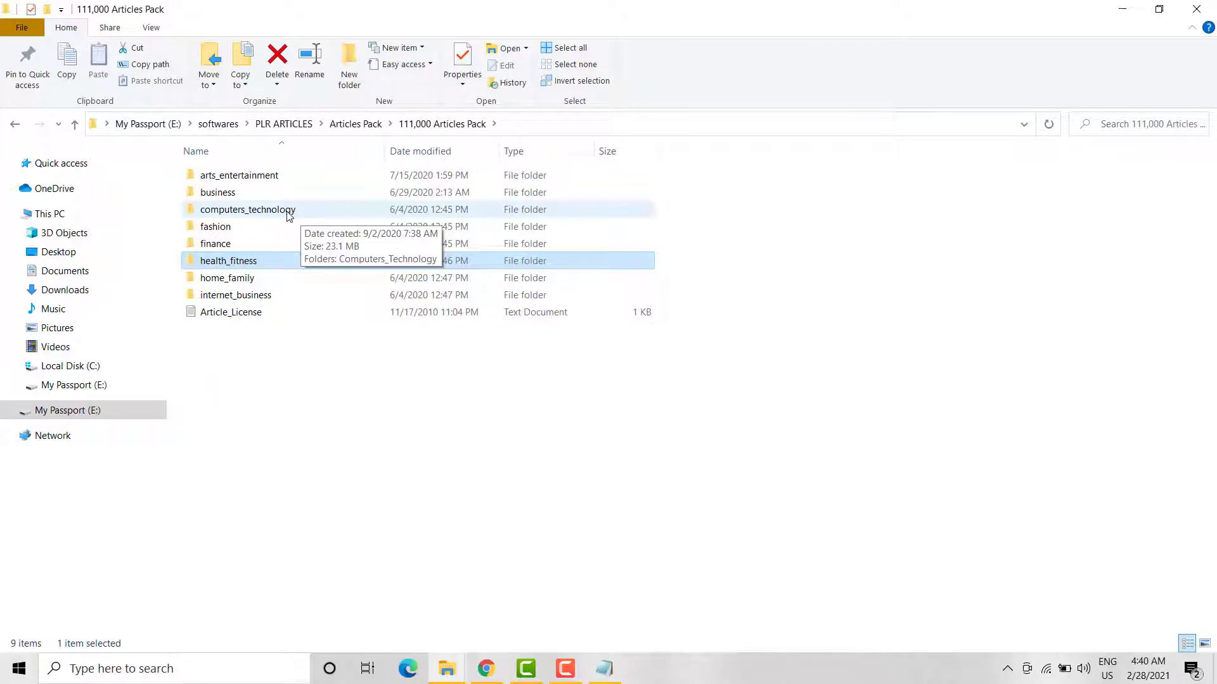
click(423, 125)
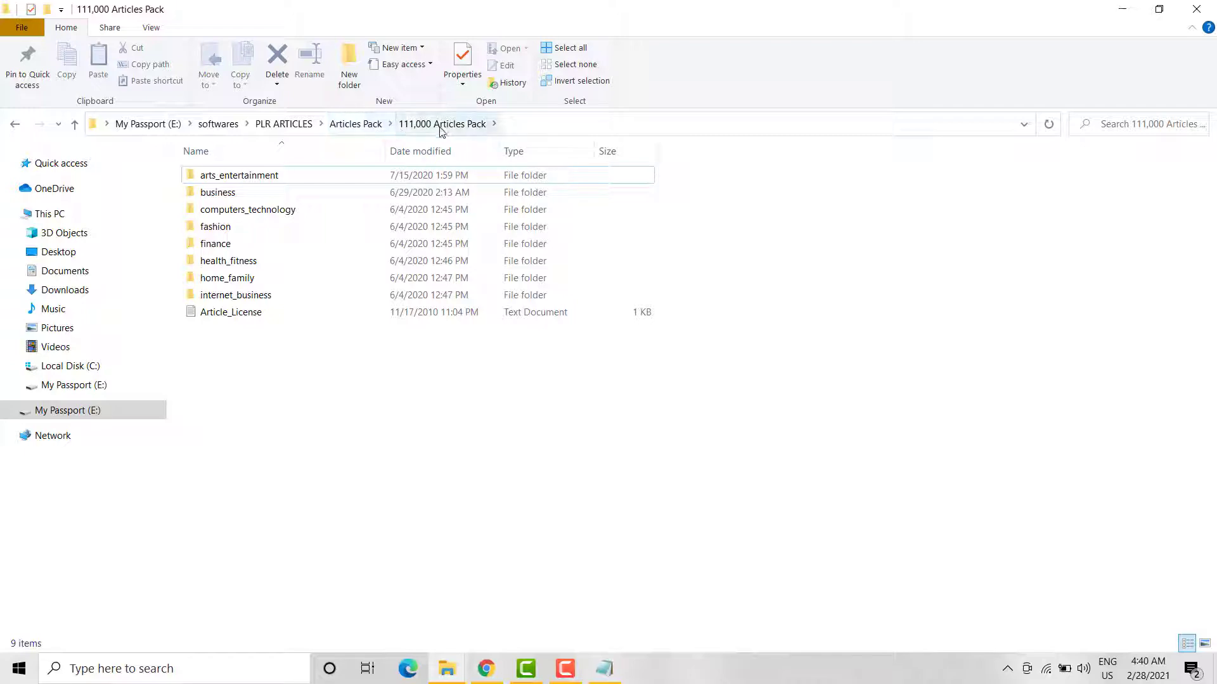
Step: Open the Debt articles inside the finance category's Finance folder
double_click(269, 240)
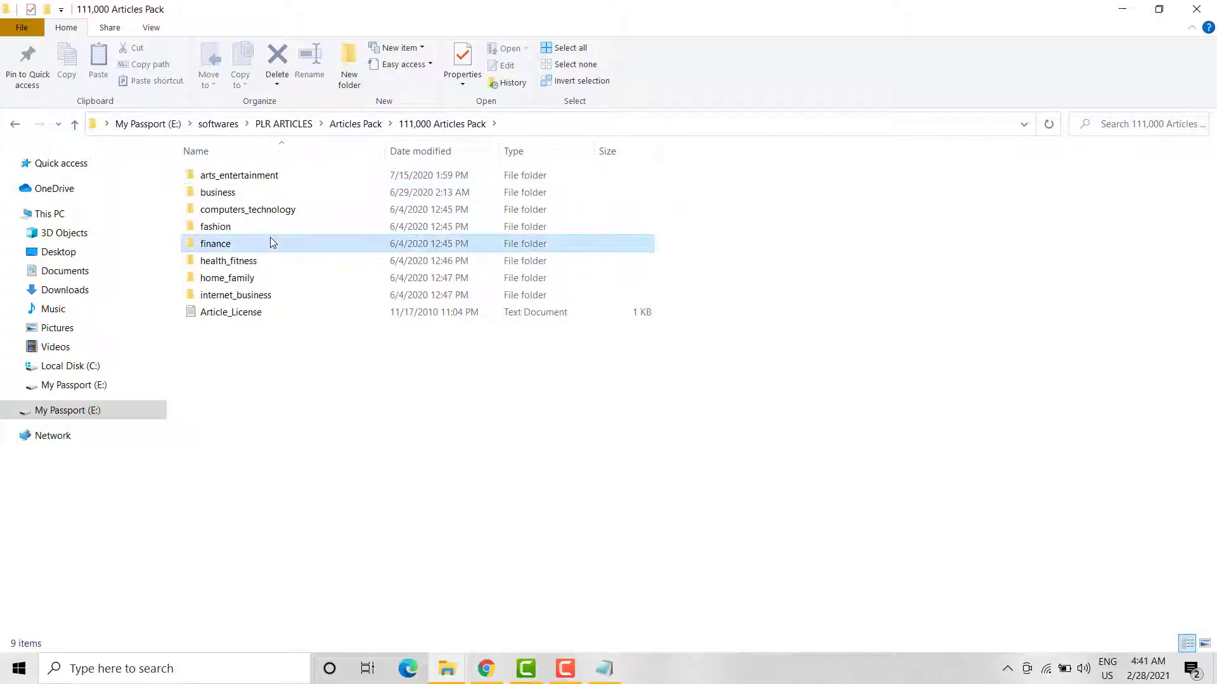
double_click(272, 177)
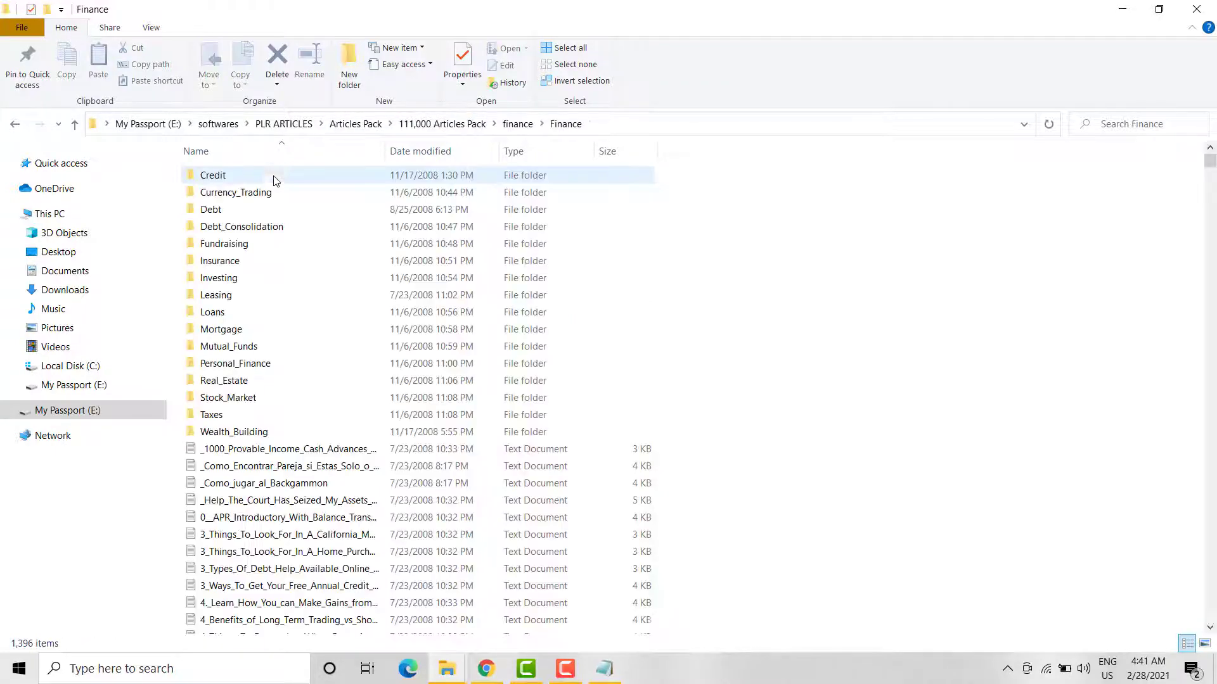
double_click(282, 210)
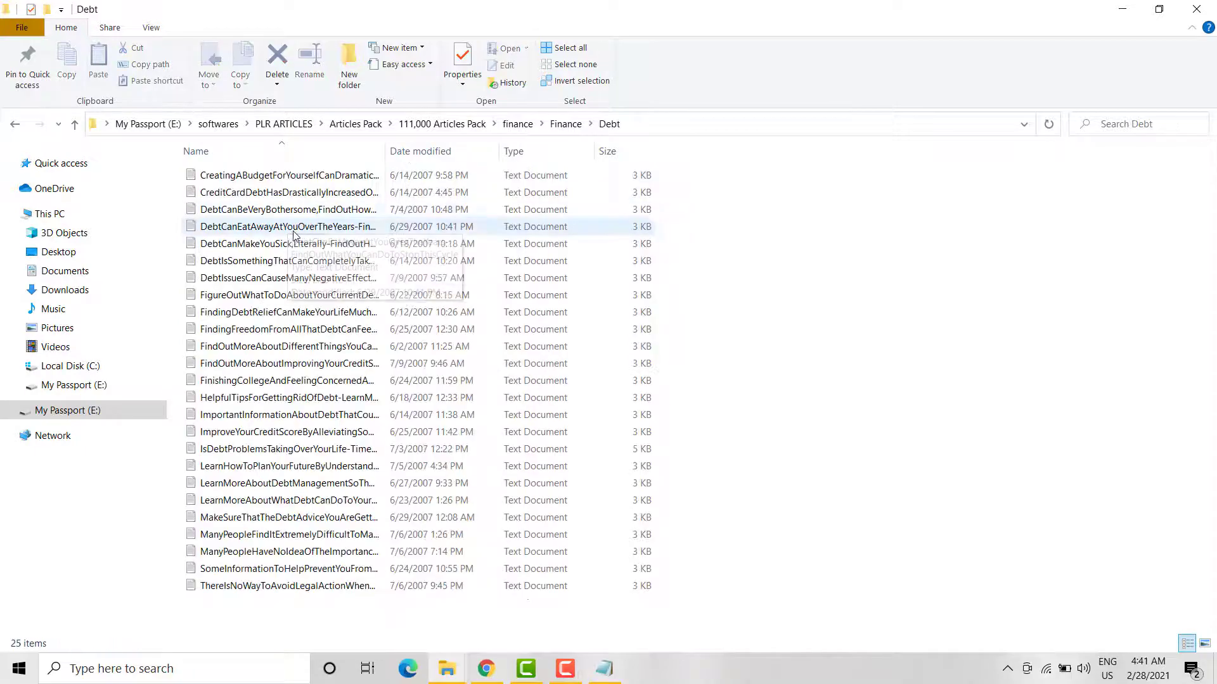
Step: Go back up to the Articles Pack folder and reopen 111,000 Articles Pack
click(514, 126)
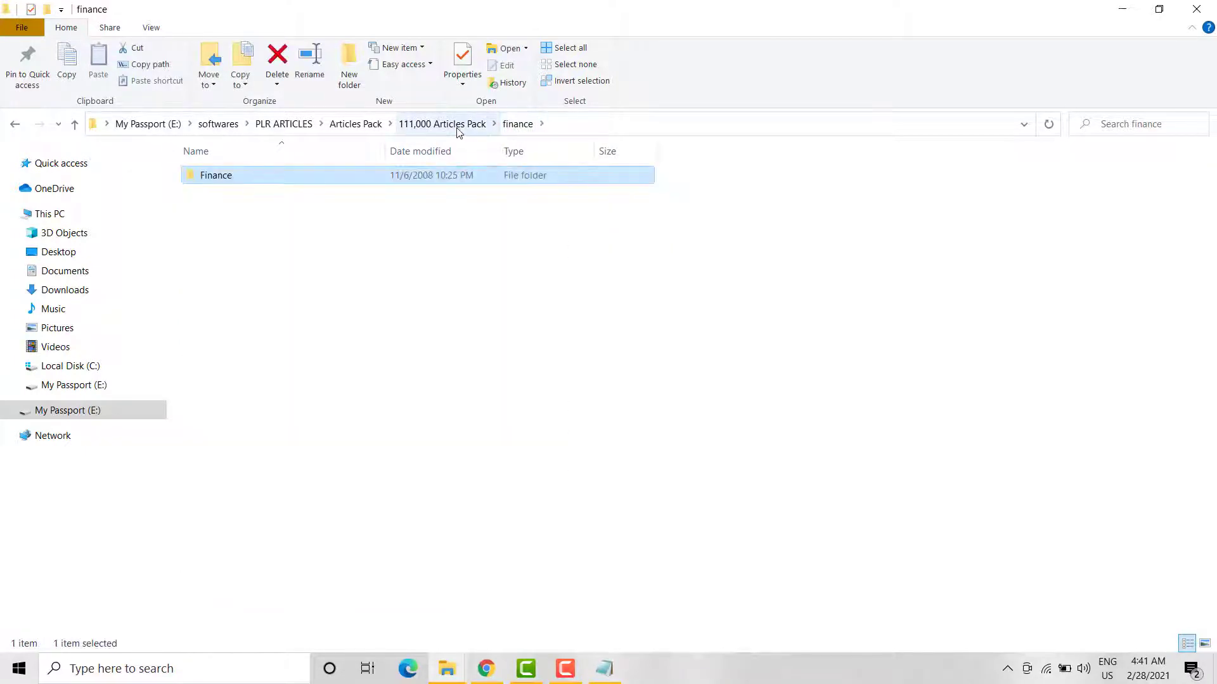
click(406, 127)
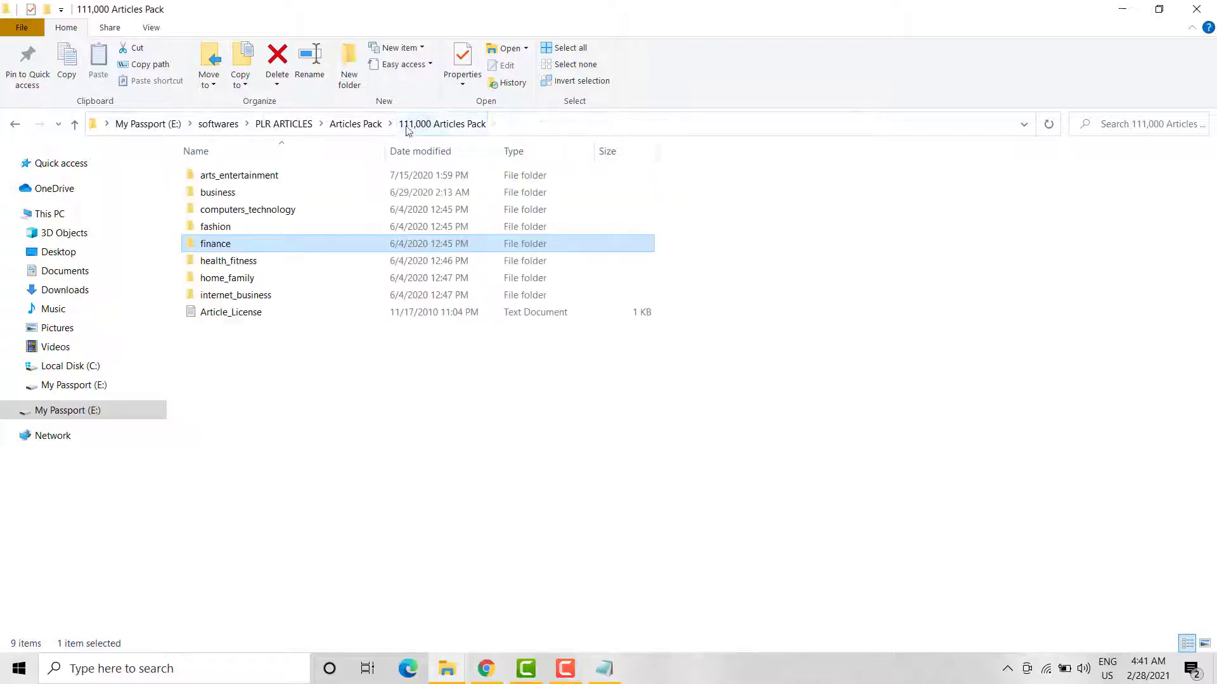
click(360, 126)
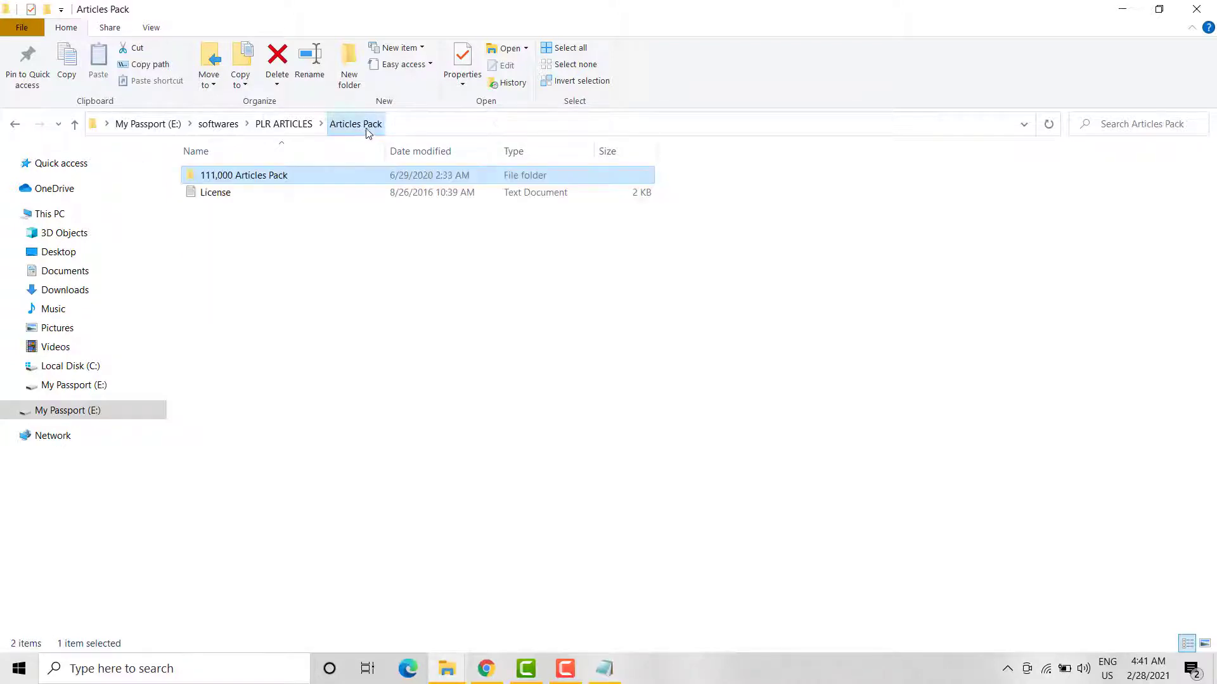
click(343, 179)
click(368, 180)
double_click(370, 179)
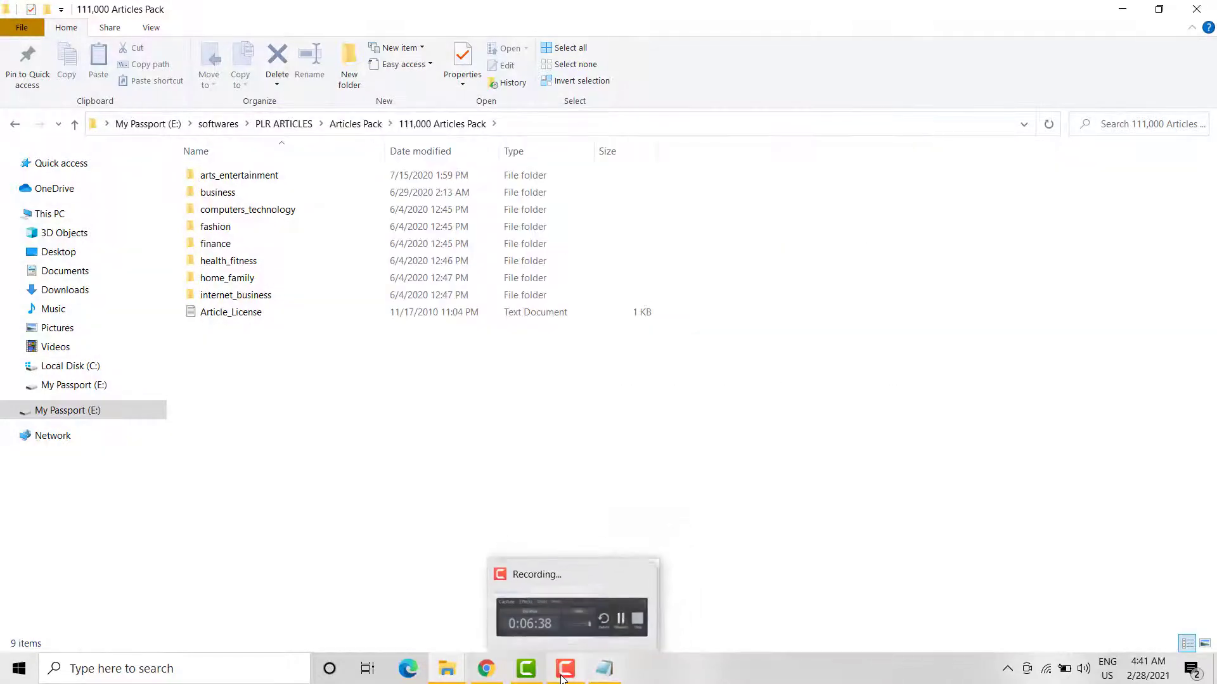
Step: Switch back to Chrome and review the published page from its banner down to the last tips
mouse_move(479, 668)
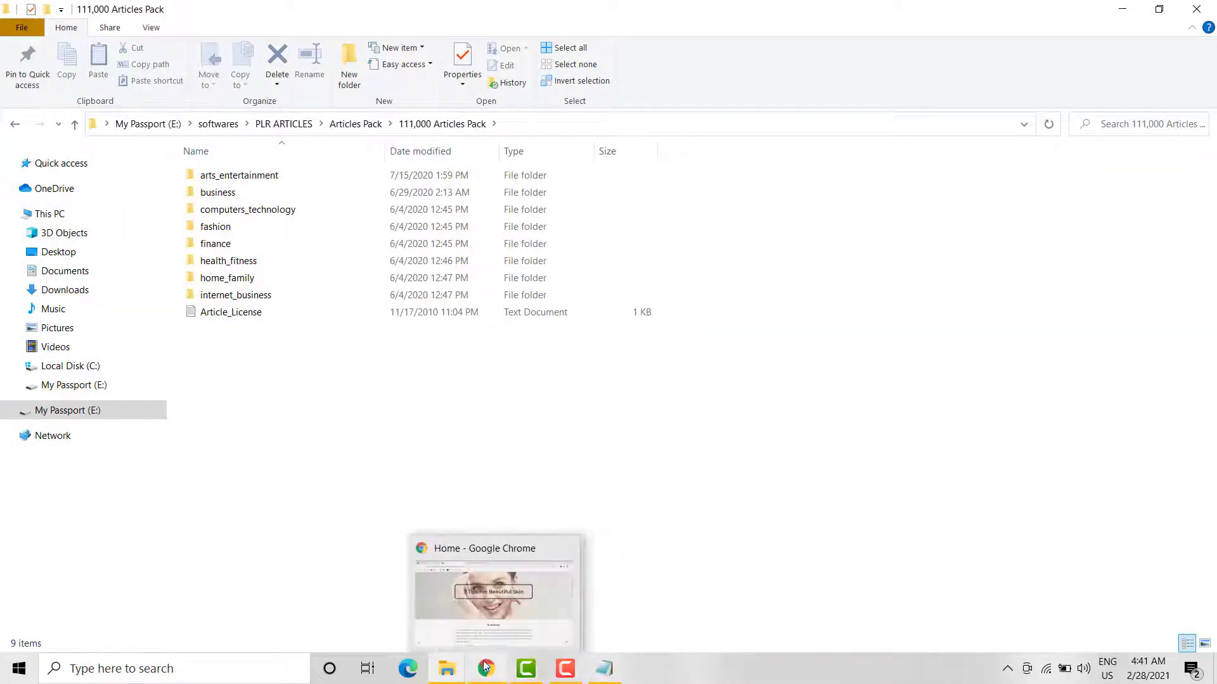
click(486, 624)
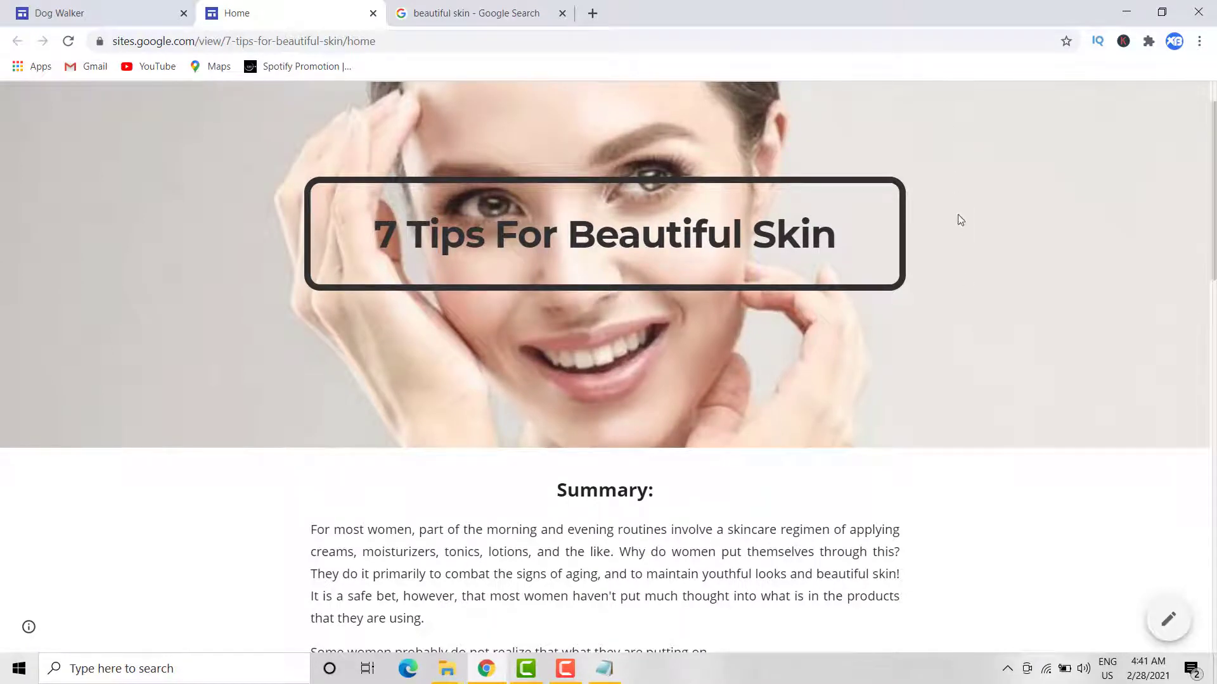
scroll(967, 280, down, 5)
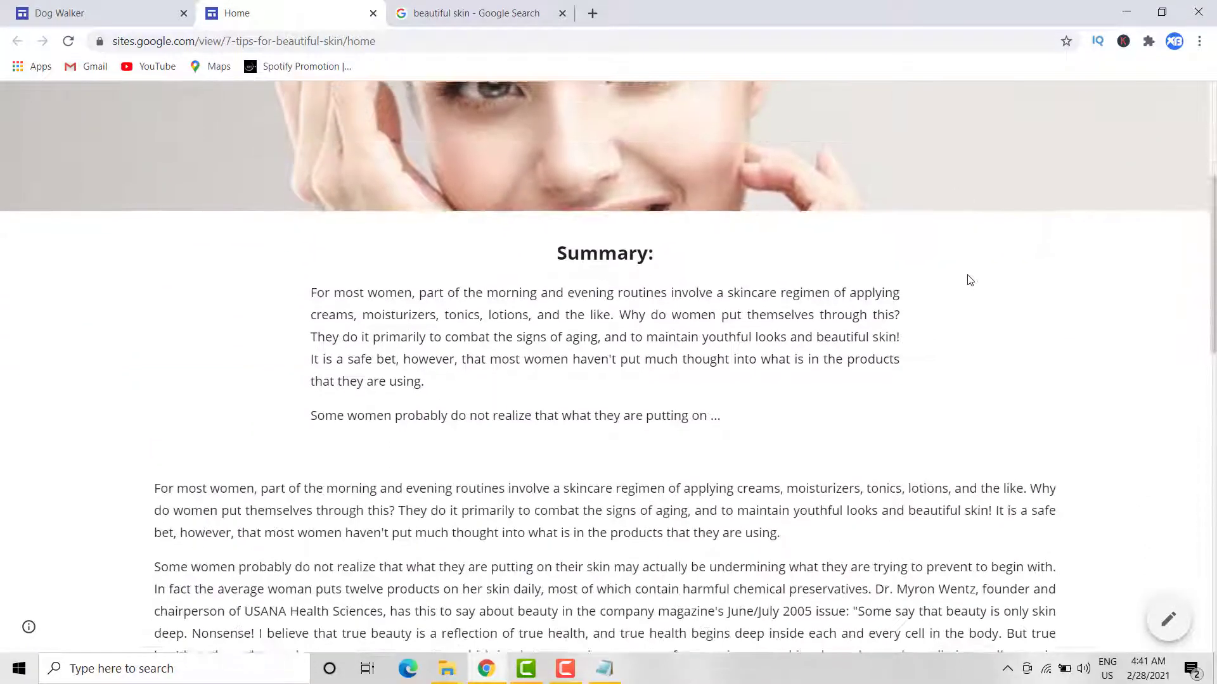
scroll(968, 279, up, 3)
scroll(967, 280, up, 3)
scroll(967, 279, down, 8)
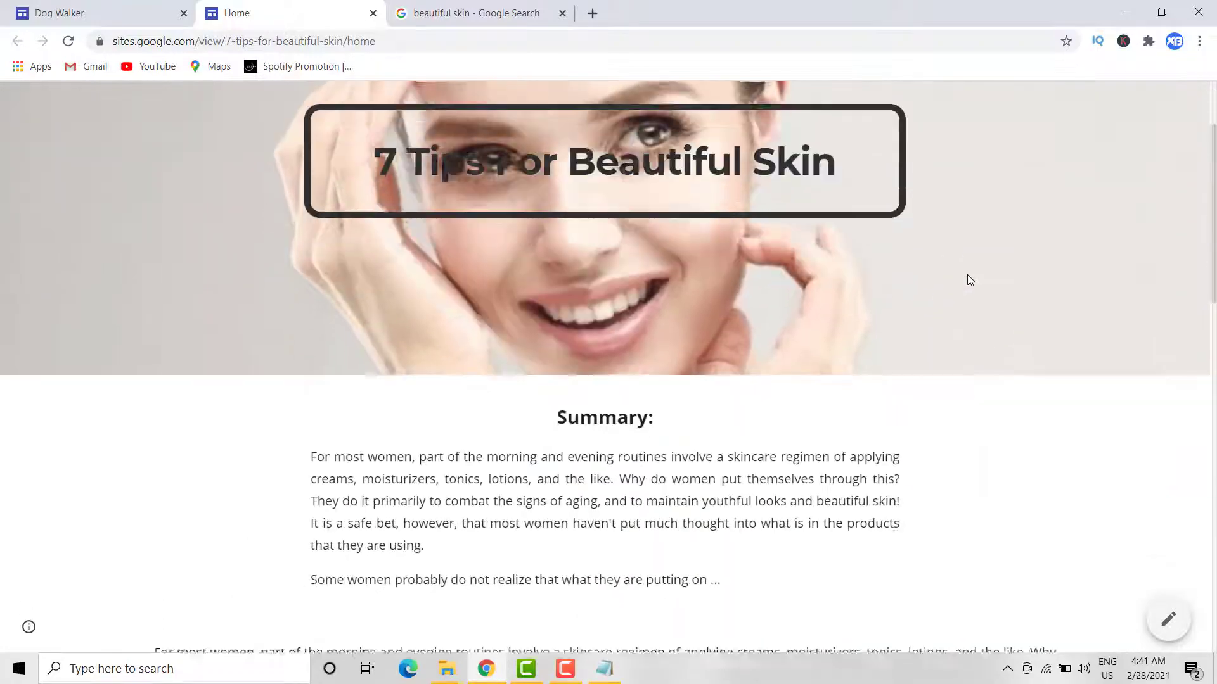
scroll(967, 280, down, 10)
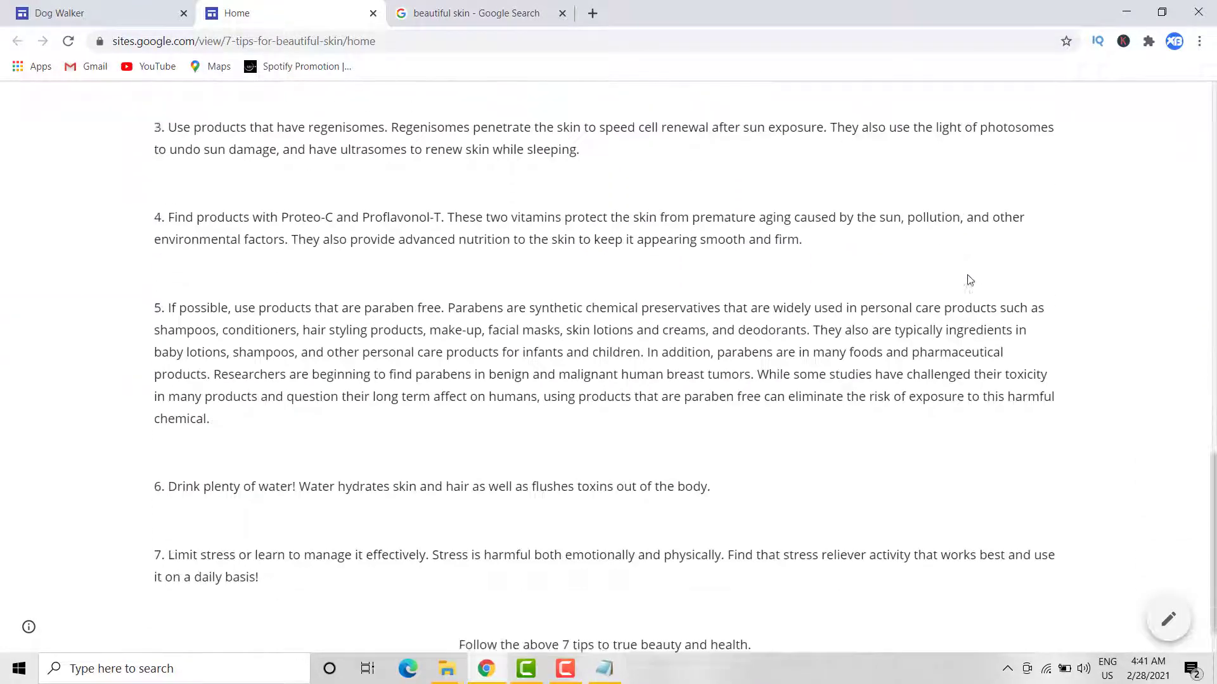
scroll(968, 279, up, 15)
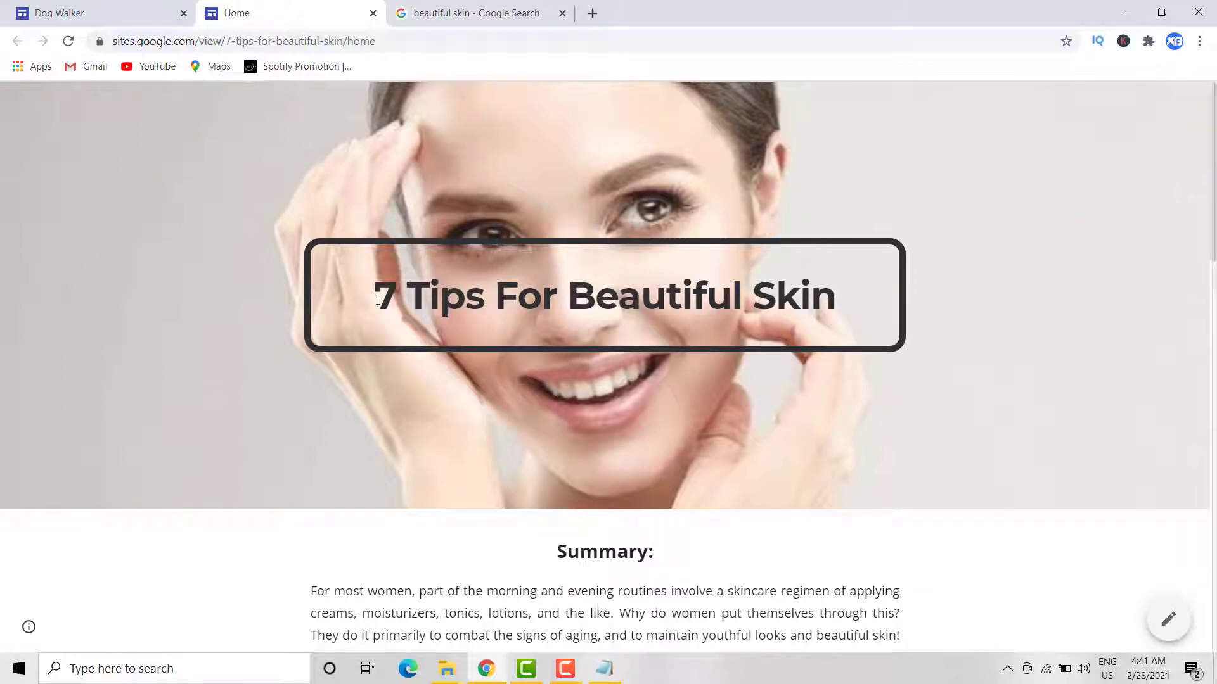
drag(377, 300, 838, 324)
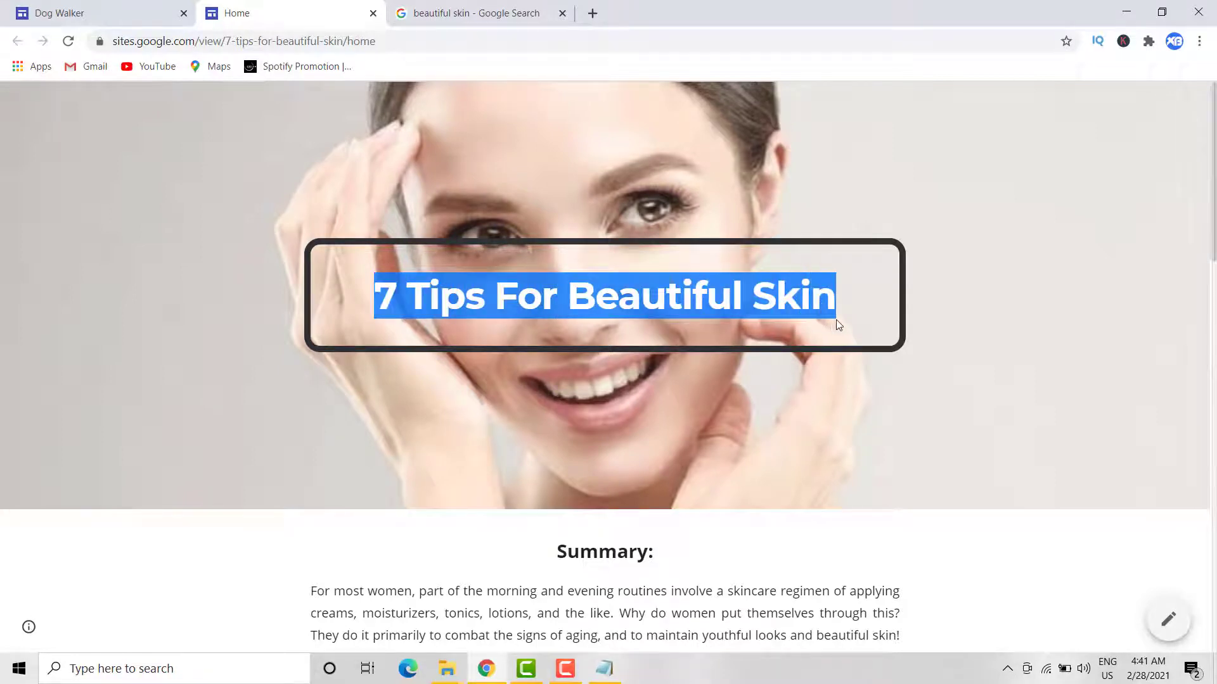
click(275, 158)
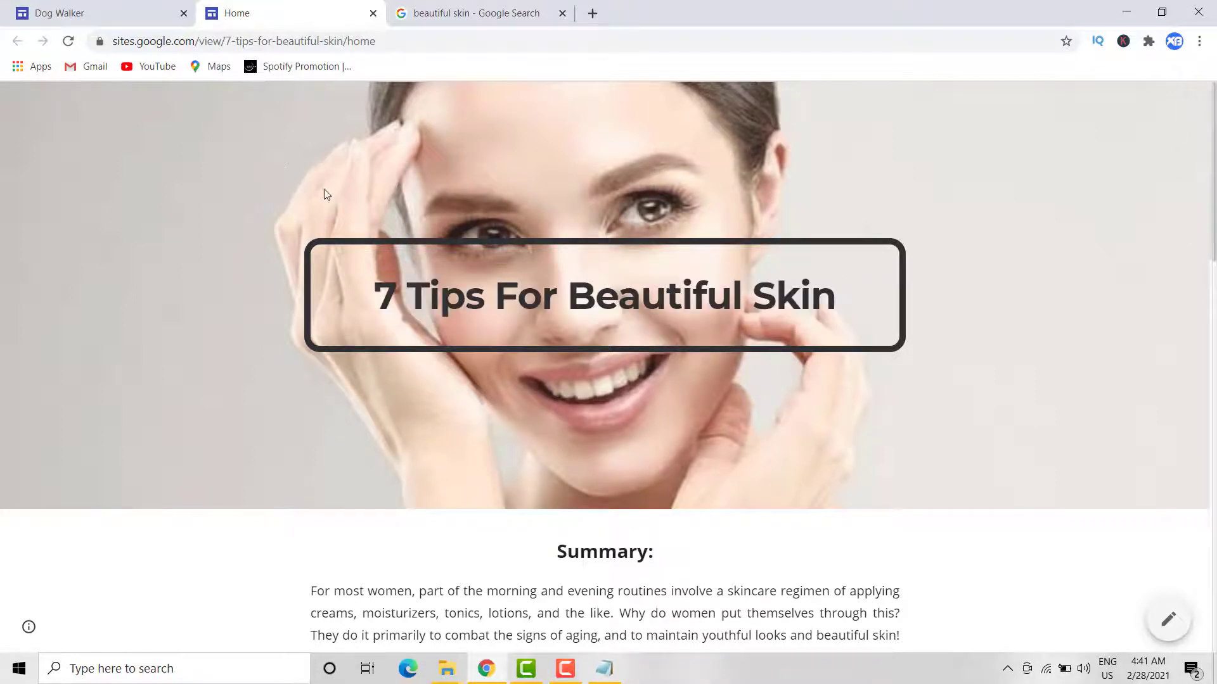
drag(835, 302, 311, 313)
click(444, 269)
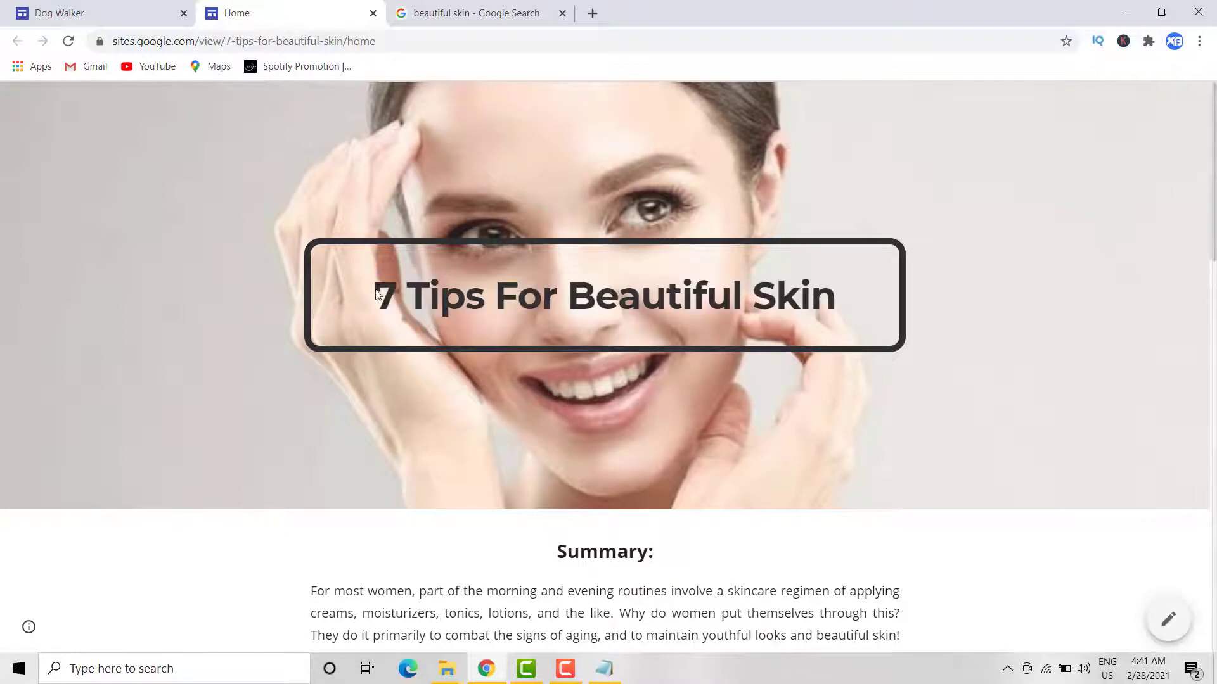